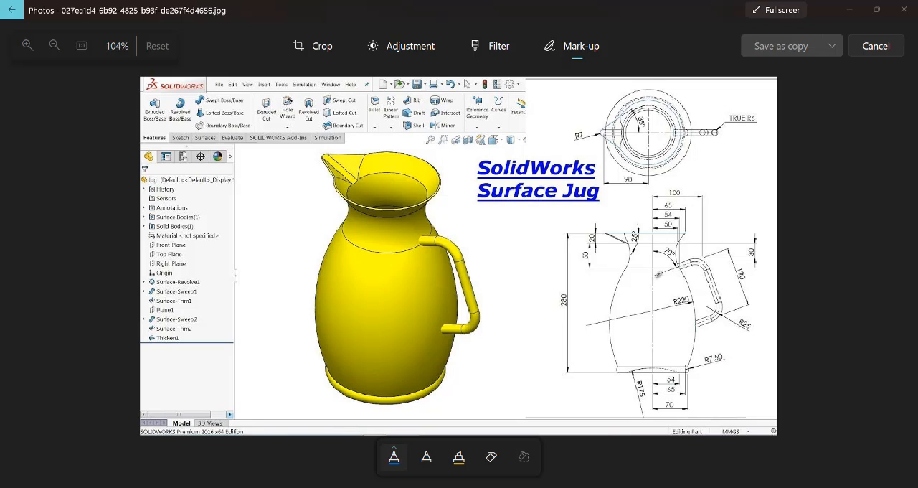
Switch from the jug reference image to SOLIDWORKS and start a sketch on the Front Plane
{"action": "left_click", "coordinate": [848, 10]}
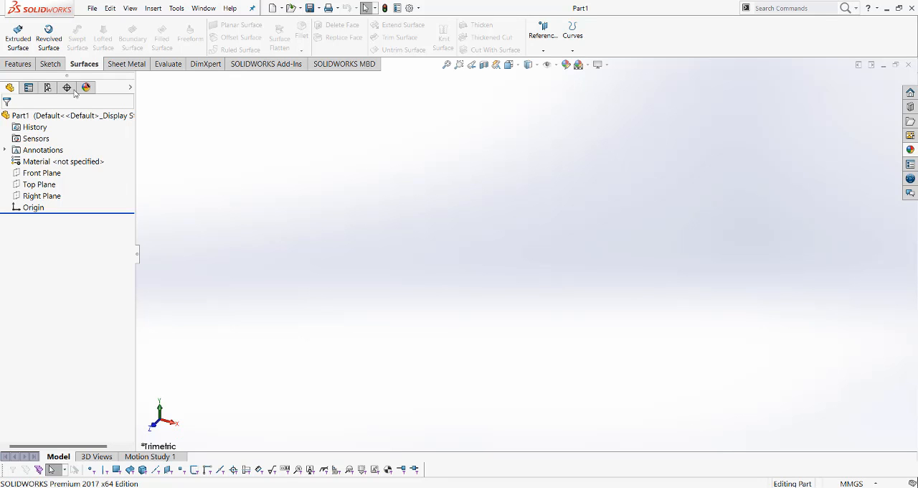
{"action": "left_click", "coordinate": [39, 175]}
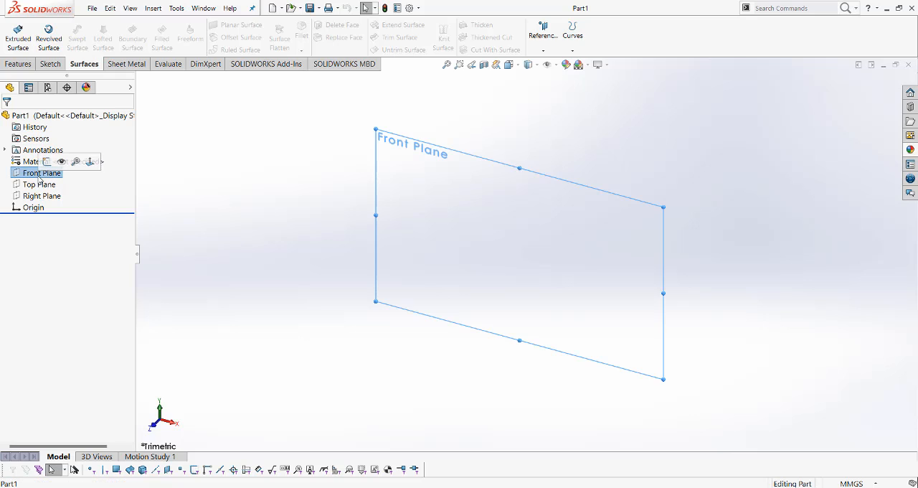
{"action": "right_click", "coordinate": [421, 222]}
{"action": "left_click", "coordinate": [445, 211]}
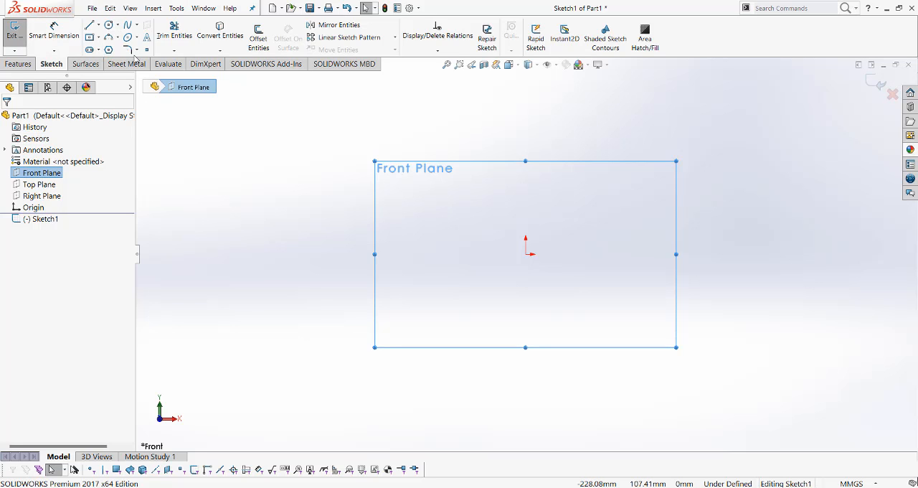
Draw a vertical centerline upward from the origin
{"action": "left_click", "coordinate": [98, 25]}
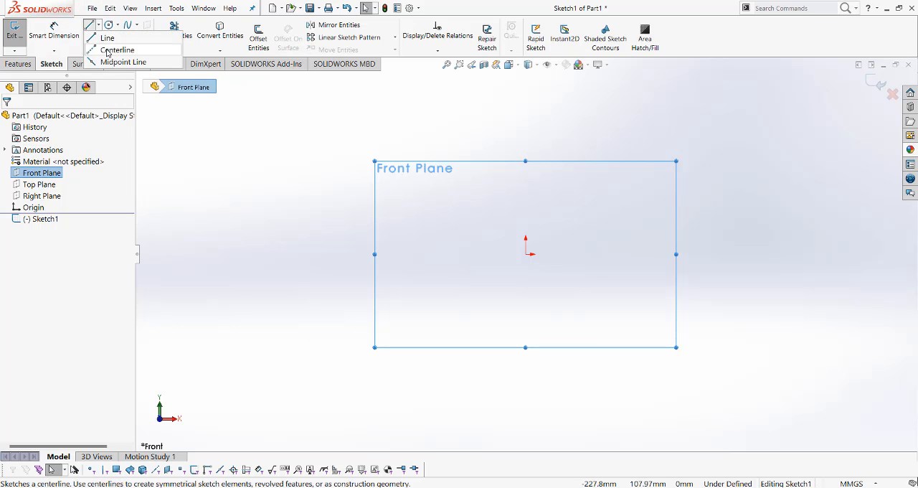
{"action": "left_click", "coordinate": [114, 50]}
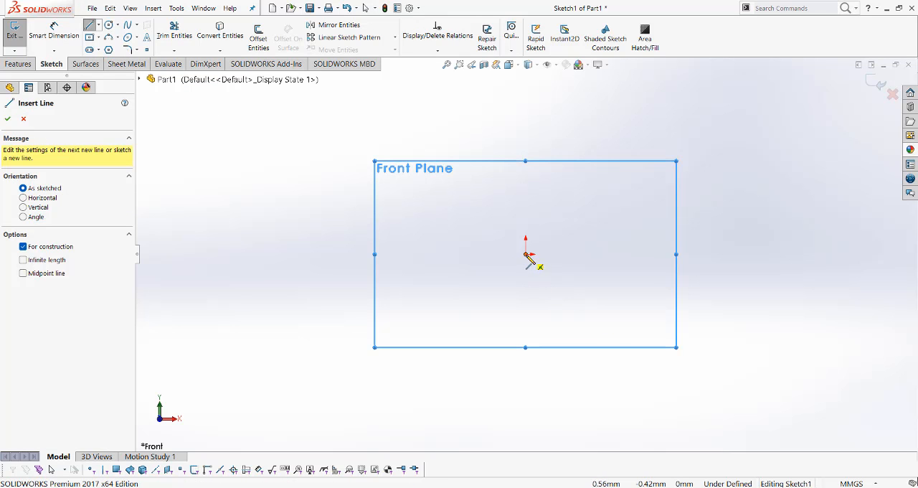
{"action": "mouse_move", "coordinate": [526, 254]}
{"action": "left_mouse_down"}
{"action": "mouse_move", "coordinate": [546, 154]}
{"action": "mouse_move", "coordinate": [526, 81]}
{"action": "left_mouse_up"}
{"action": "key", "text": "Escape"}
{"action": "key", "text": "Escape"}
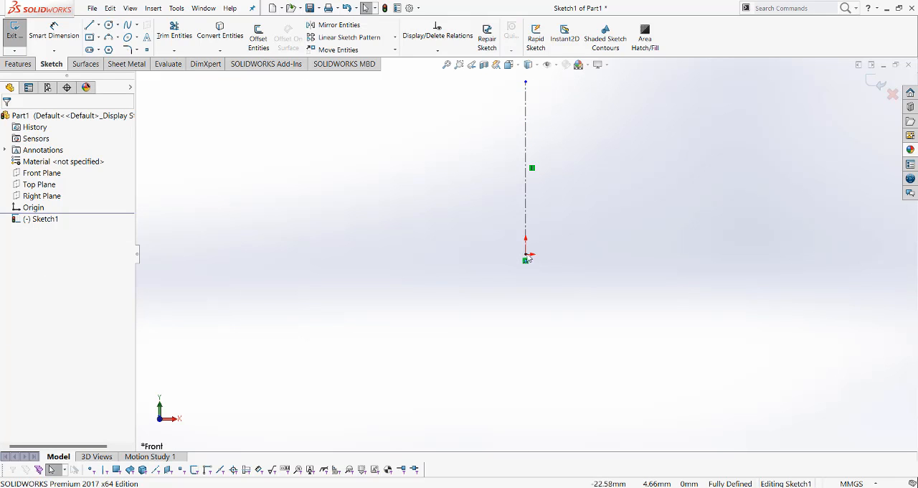
Draw a horizontal centerline about 132 mm long from the origin toward positive X
{"action": "left_click", "coordinate": [98, 24]}
{"action": "left_click", "coordinate": [99, 49]}
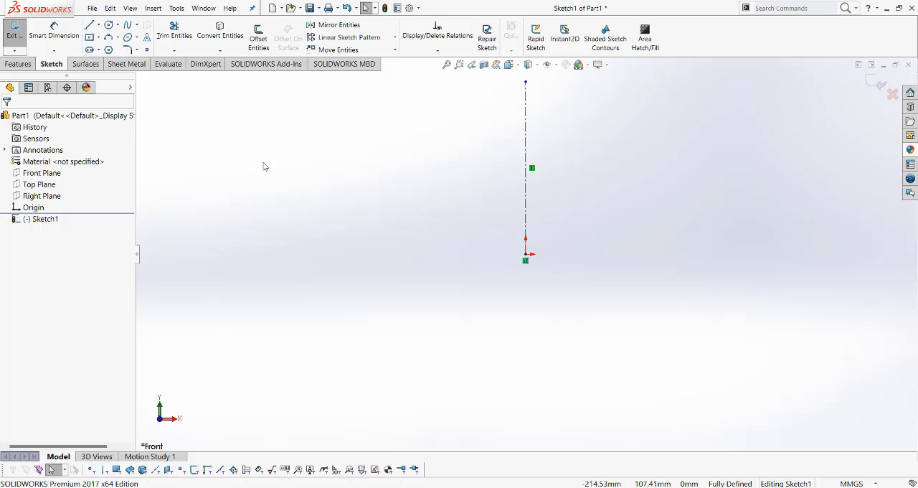
{"action": "left_click", "coordinate": [526, 254]}
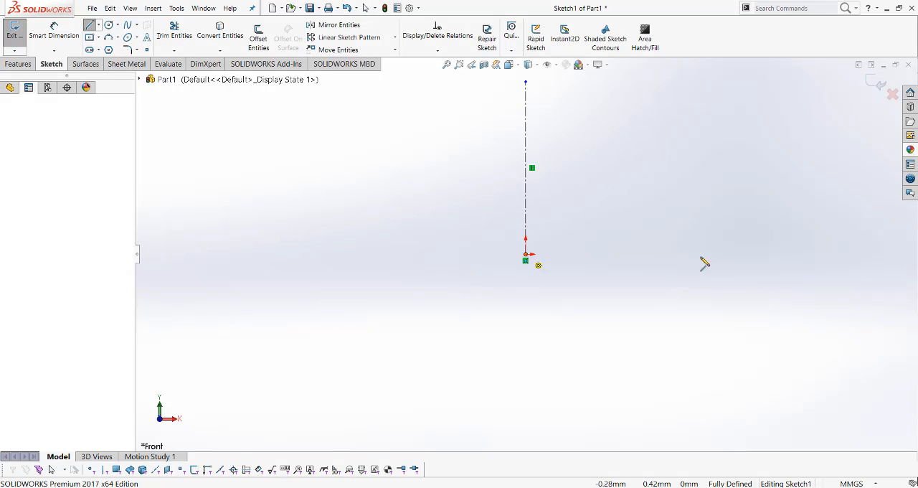
{"action": "left_click", "coordinate": [750, 254]}
{"action": "key", "text": "Escape"}
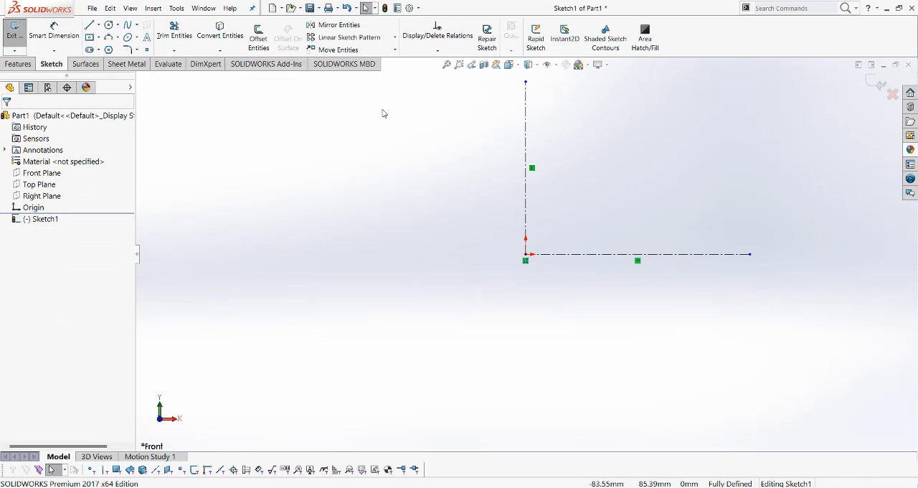
Sketch a three-point arc of about 96 mm radius from about 22 mm up the vertical centerline to about 58 mm along the horizontal one
{"action": "middle_click_drag", "start_coordinate": [578, 184], "coordinate": [570, 205]}
{"action": "scroll", "coordinate": [559, 192], "scroll_direction": "up", "scroll_amount": 1}
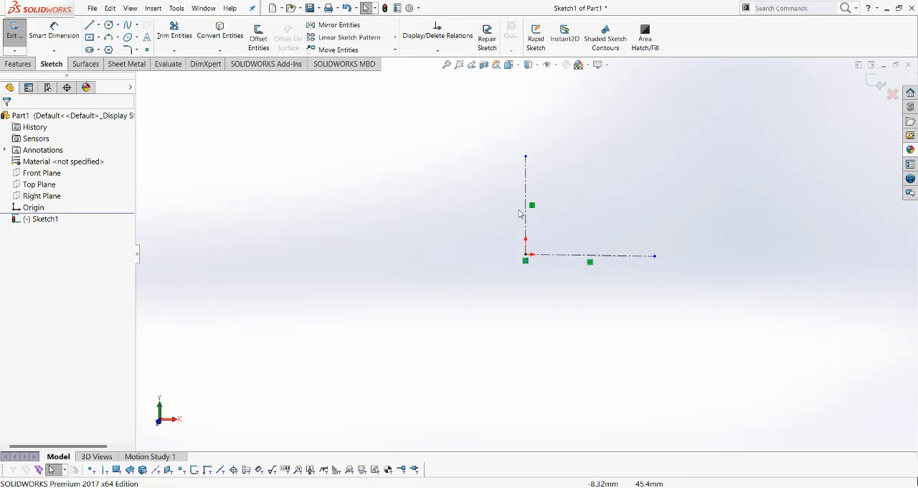
{"action": "scroll", "coordinate": [515, 213], "scroll_direction": "down", "scroll_amount": 1}
{"action": "scroll", "coordinate": [515, 210], "scroll_direction": "down", "scroll_amount": 1}
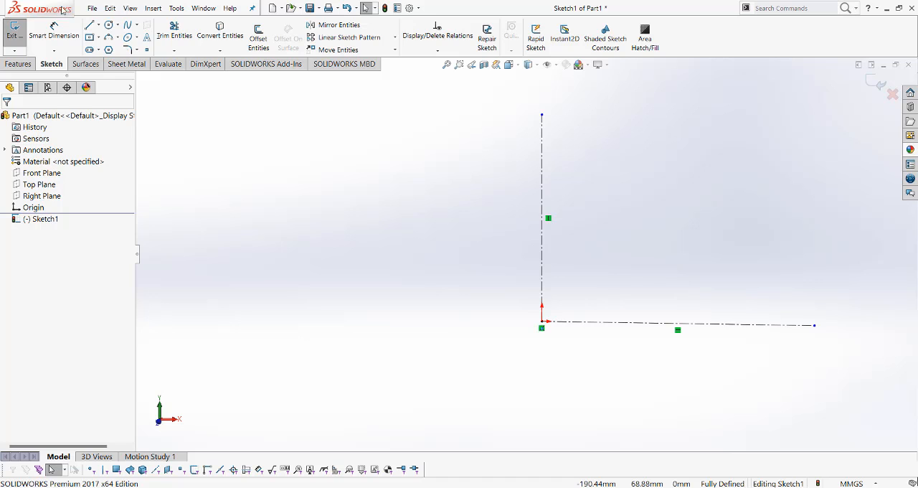
{"action": "left_click", "coordinate": [50, 173]}
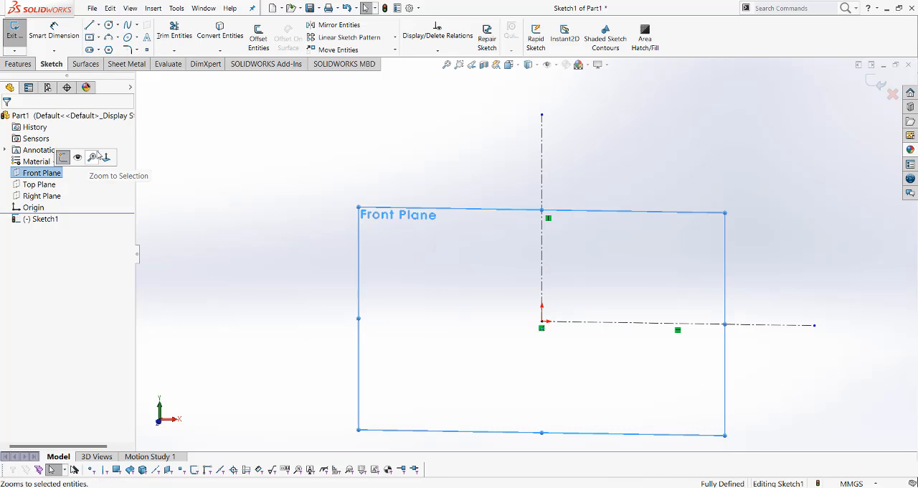
{"action": "left_click", "coordinate": [106, 156]}
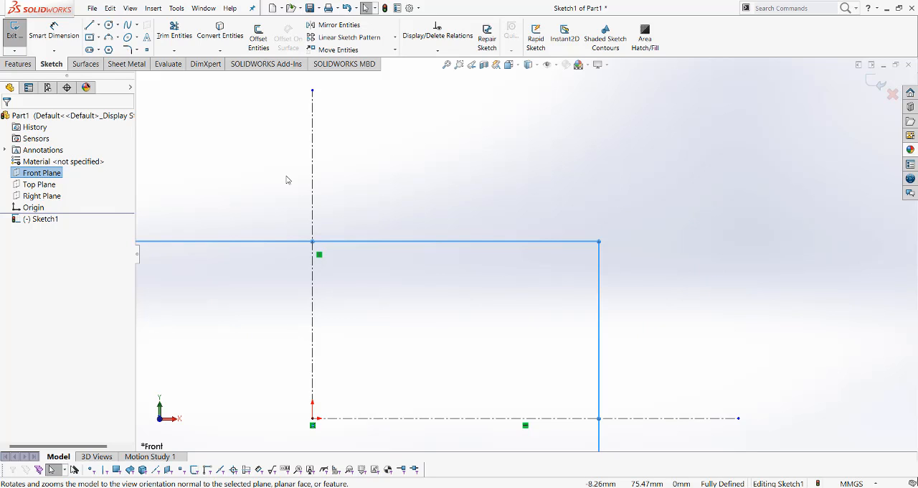
{"action": "left_click", "coordinate": [574, 150]}
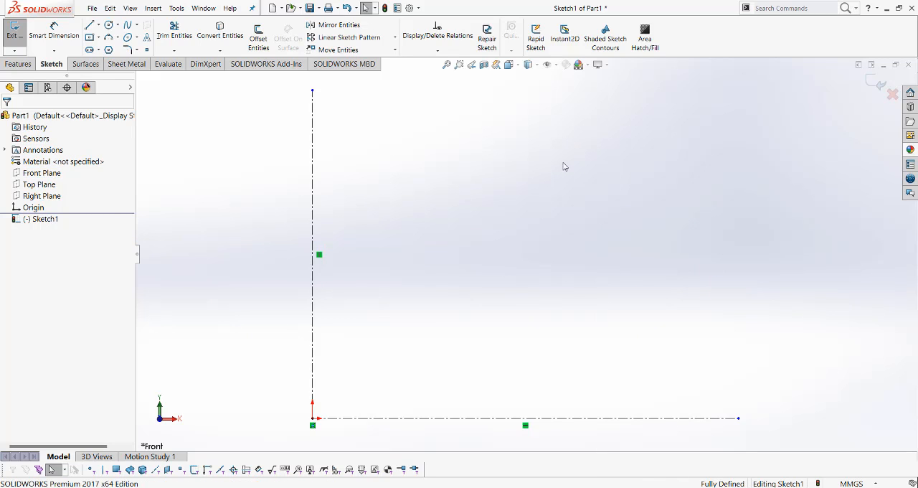
{"action": "left_click", "coordinate": [108, 36]}
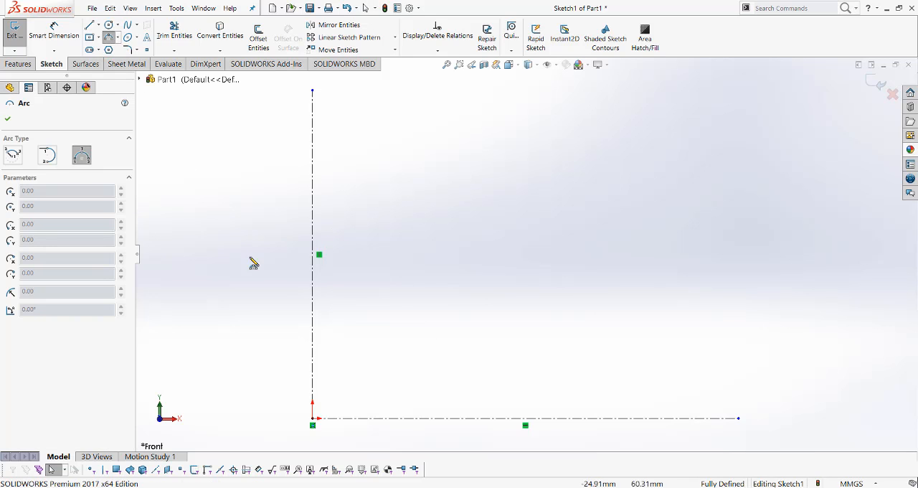
{"action": "left_click", "coordinate": [313, 347]}
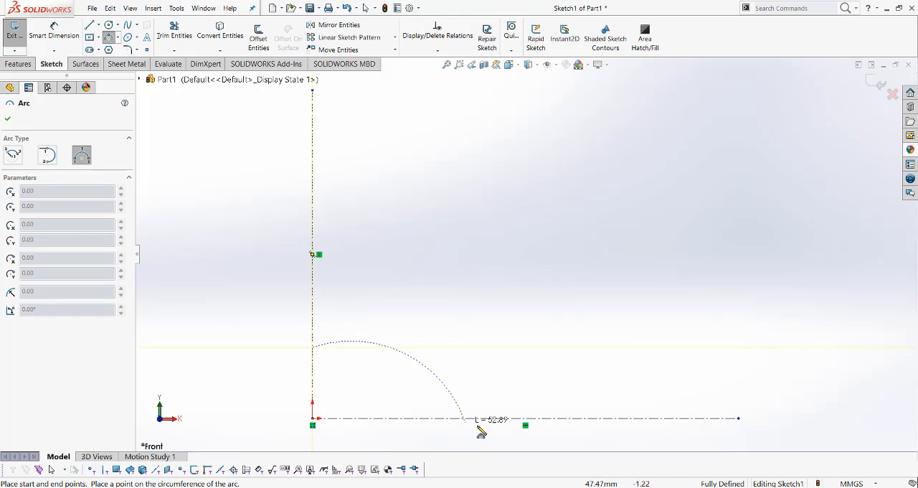
{"action": "left_click", "coordinate": [498, 419]}
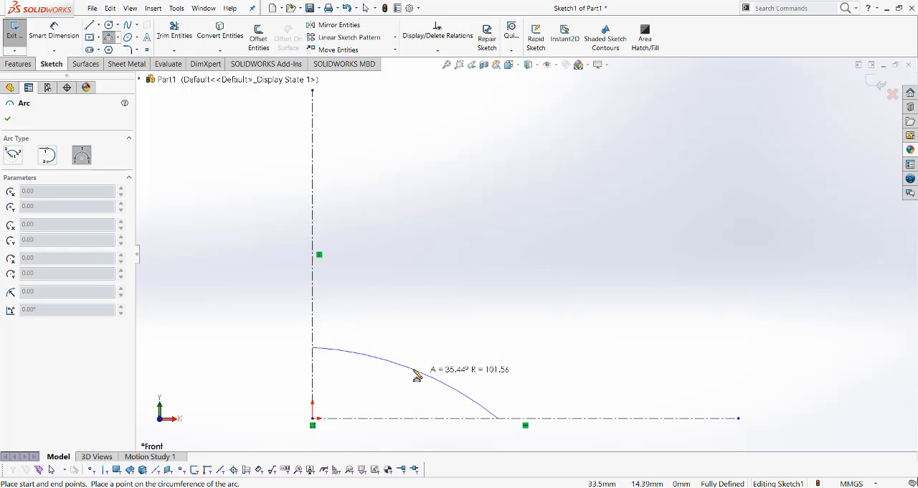
{"action": "left_click", "coordinate": [404, 376]}
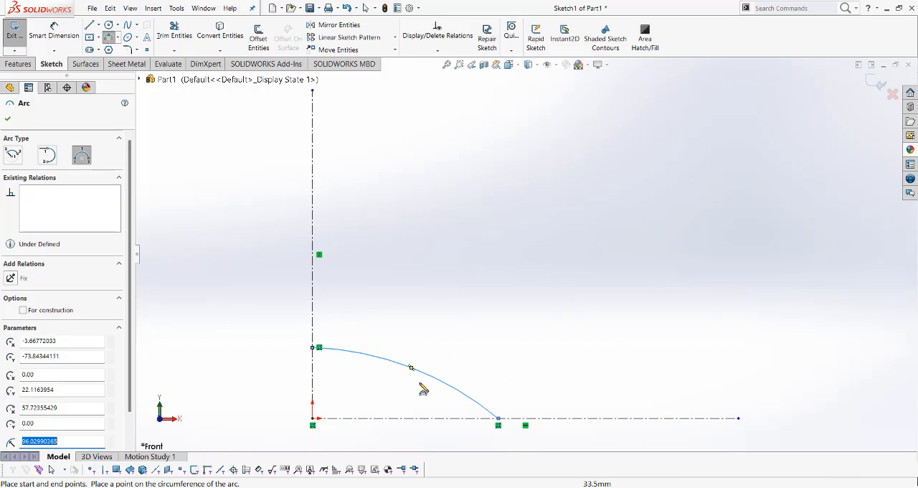
{"action": "key", "text": "Escape"}
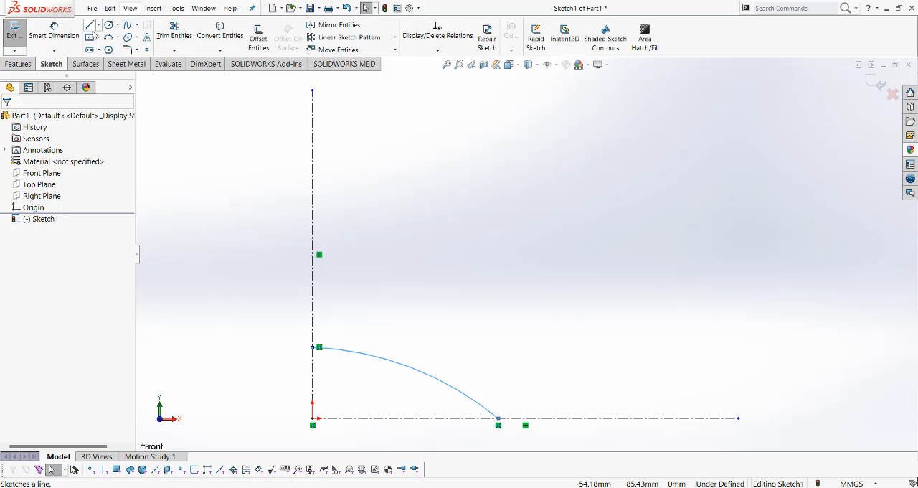
Draw a solid line about 28 mm long from the arc's lower endpoint outward along the horizontal centerline
{"action": "left_click", "coordinate": [90, 25]}
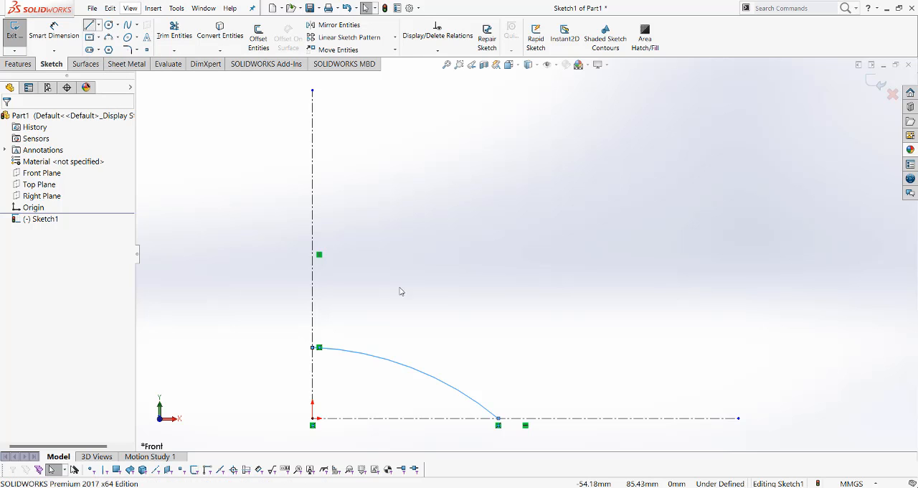
{"action": "left_click", "coordinate": [499, 420]}
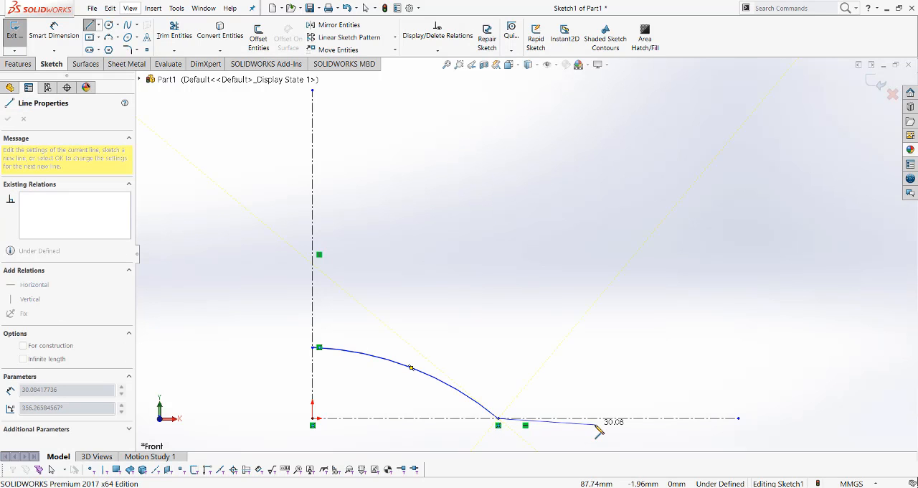
{"action": "left_click", "coordinate": [589, 419]}
{"action": "key", "text": "Escape"}
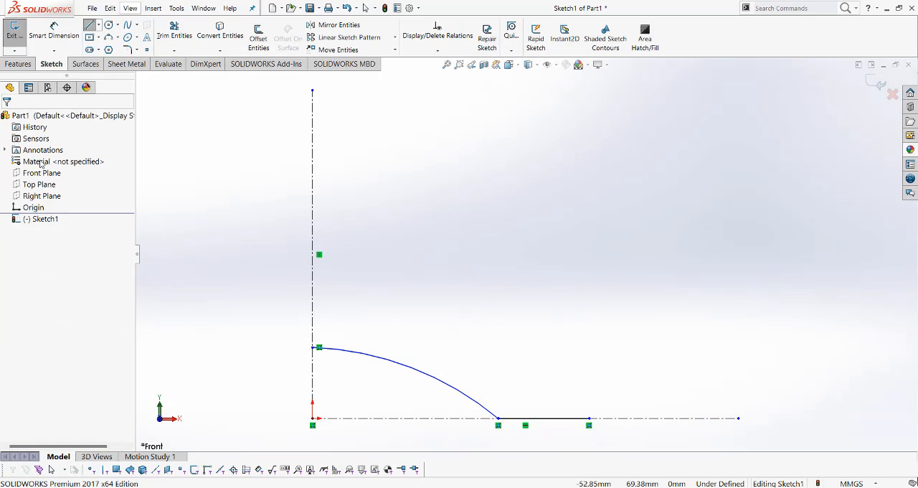
Sketch a three-point arc of about 9.2 mm radius from the base line's outer end, bulging outward and ending about 15 mm above it
{"action": "left_click", "coordinate": [109, 37]}
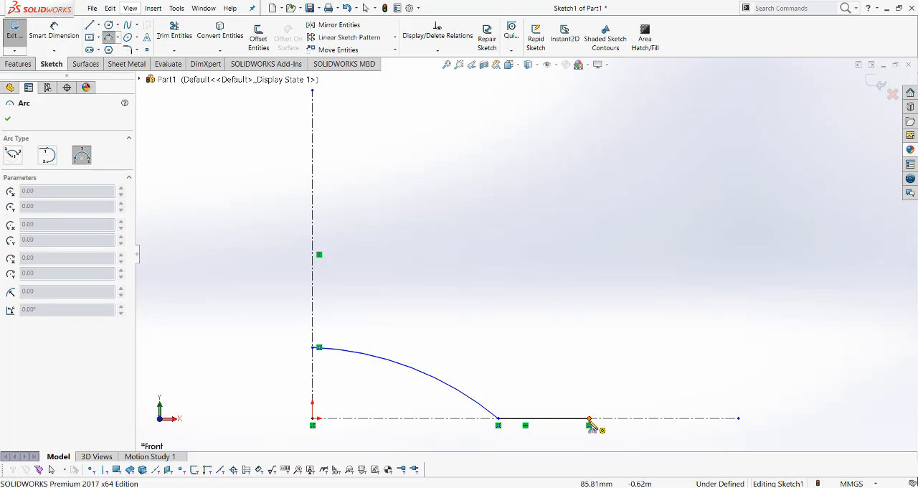
{"action": "left_click", "coordinate": [590, 420]}
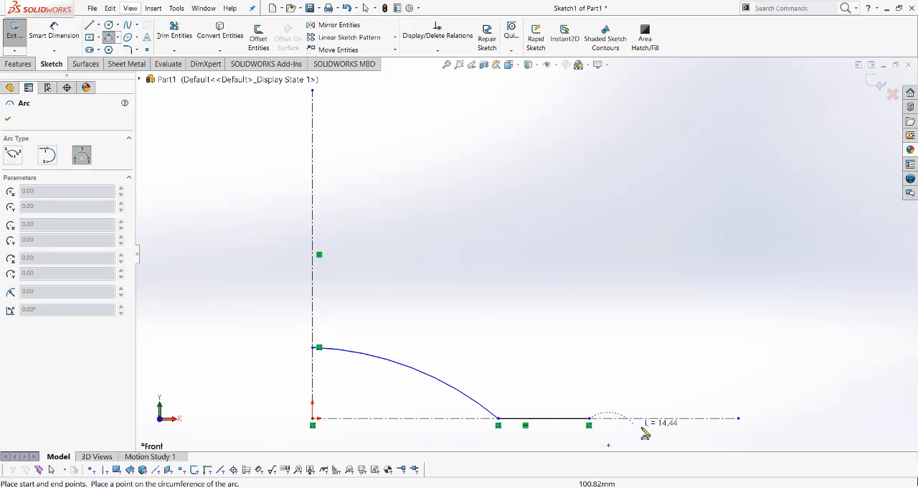
{"action": "left_click", "coordinate": [627, 373]}
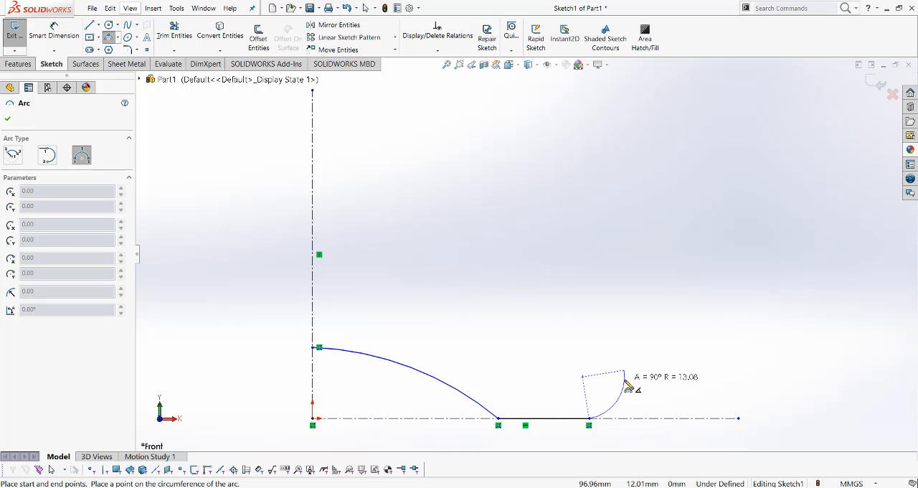
{"action": "left_click", "coordinate": [637, 393]}
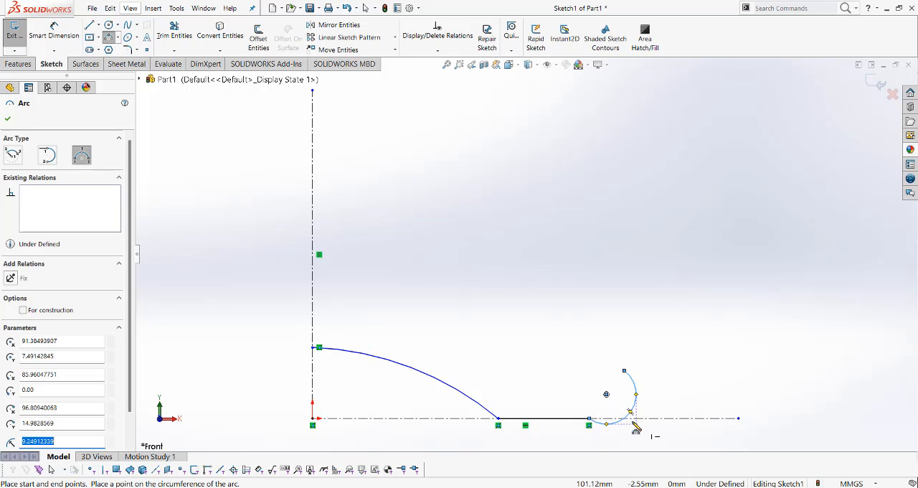
{"action": "key", "text": "Escape"}
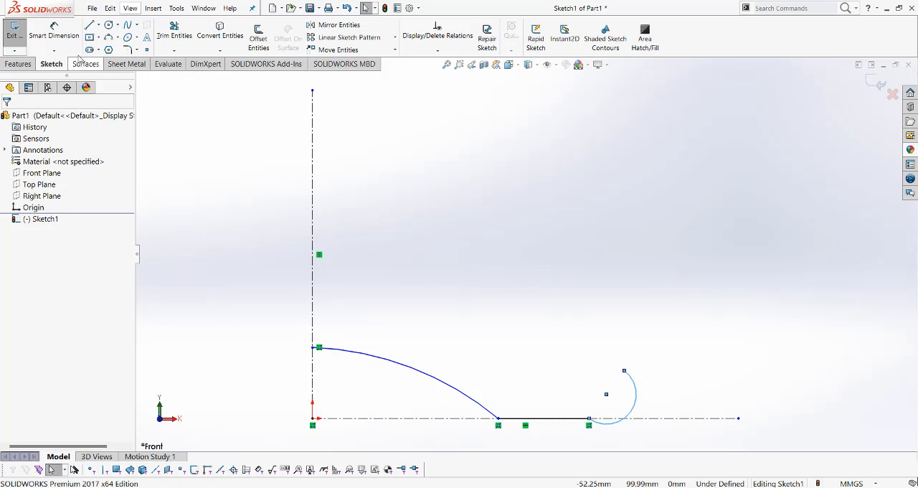
Draw a horizontal centerline about 44 mm long from the large arc's upper endpoint on the vertical axis
{"action": "left_click", "coordinate": [99, 26]}
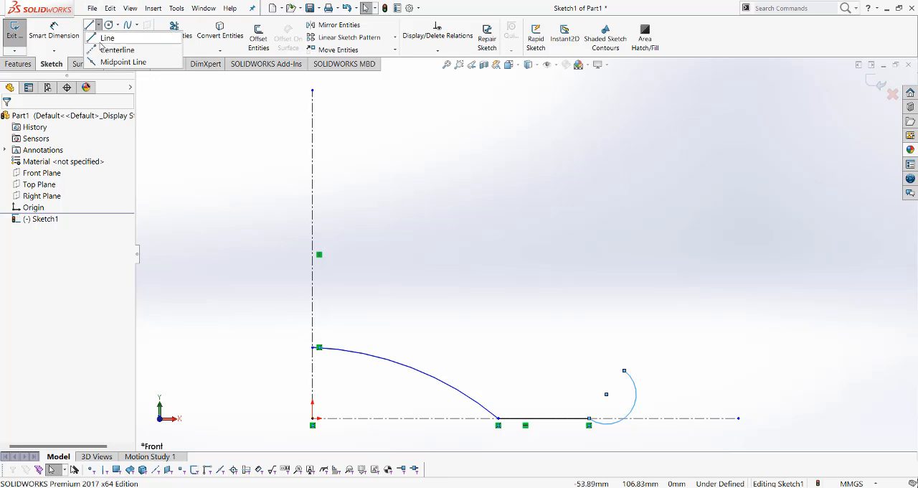
{"action": "left_click", "coordinate": [111, 41]}
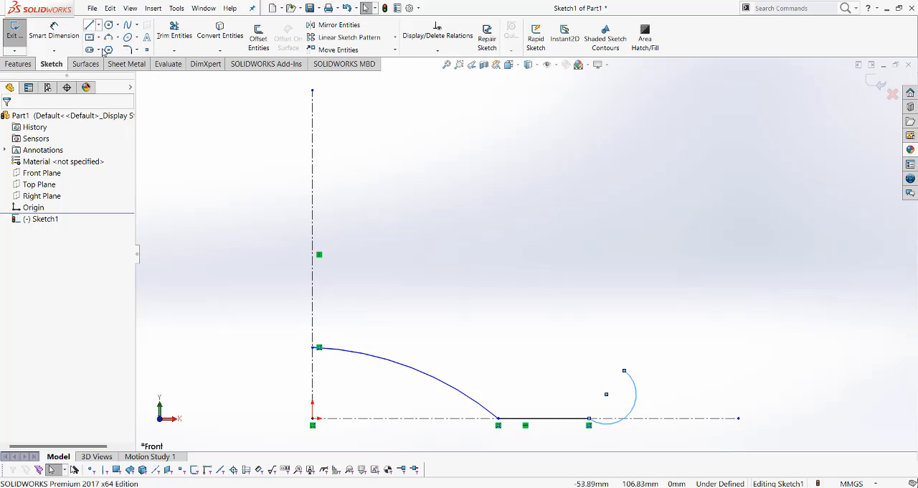
{"action": "left_click", "coordinate": [319, 348]}
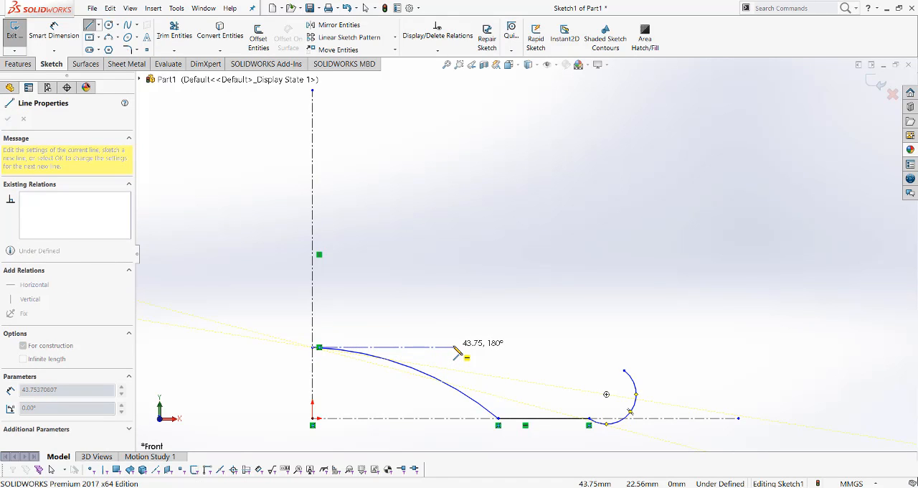
{"action": "left_click", "coordinate": [453, 347]}
{"action": "key", "text": "Escape"}
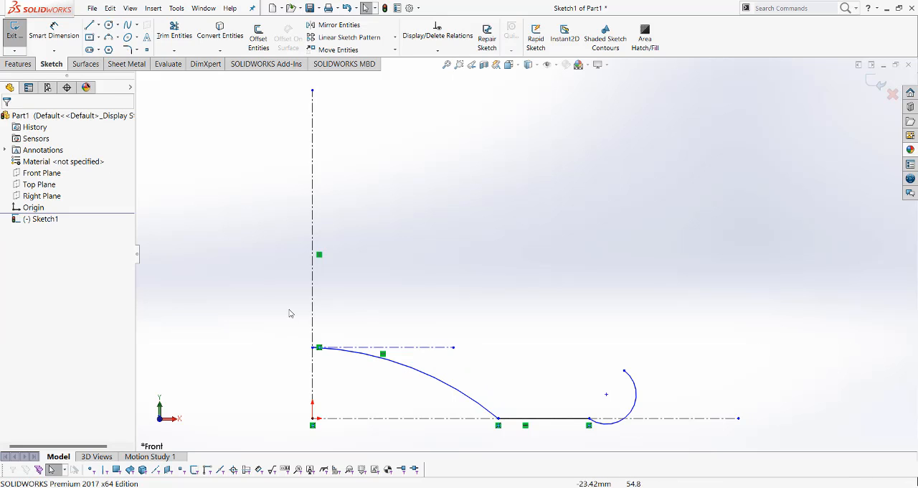
Make the large base arc tangent to the short horizontal centerline at its upper end
{"action": "left_click", "coordinate": [398, 367]}
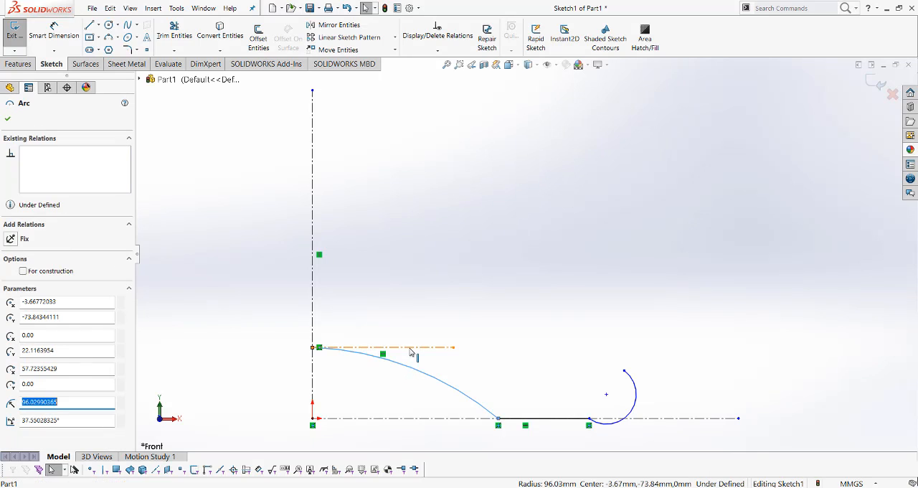
{"action": "left_click", "coordinate": [412, 351], "text": "ctrl"}
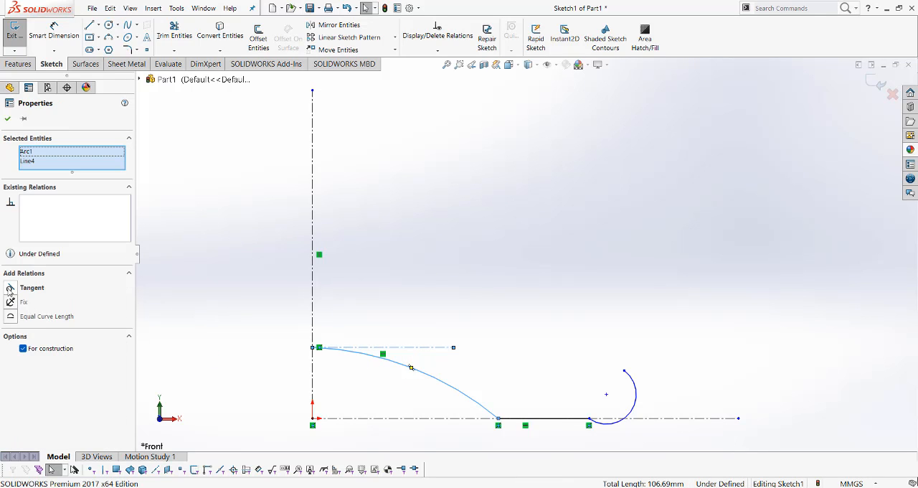
{"action": "left_click", "coordinate": [10, 288]}
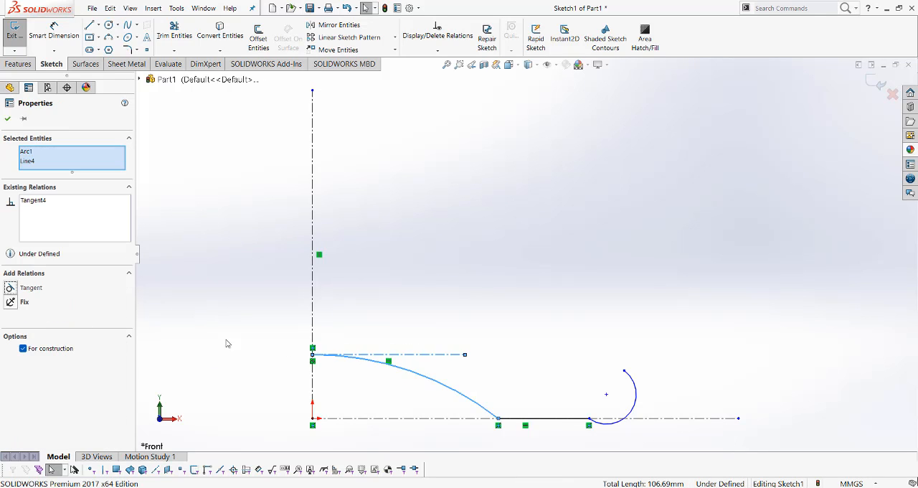
{"action": "left_click", "coordinate": [172, 271]}
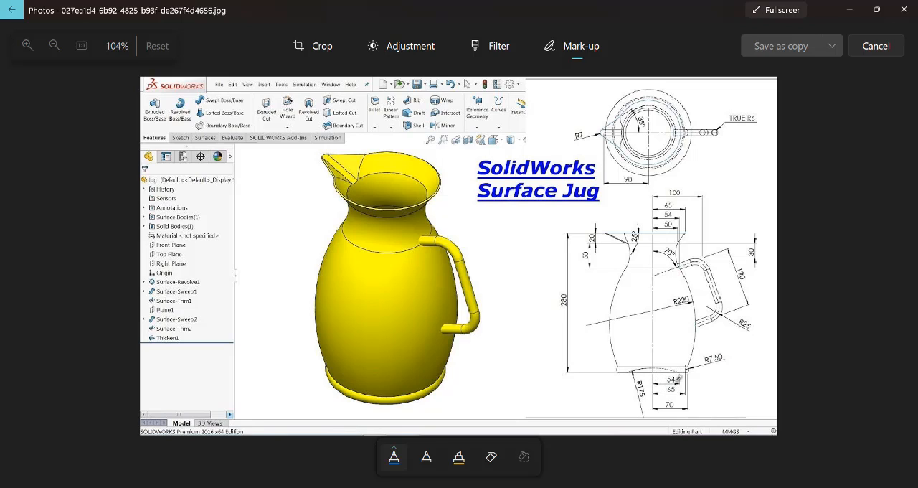
Mark the 54, 65 and 70 base dimensions on the reference drawing, and return to the SOLIDWORKS sketch
{"action": "left_click_drag", "start_coordinate": [694, 372], "coordinate": [696, 371]}
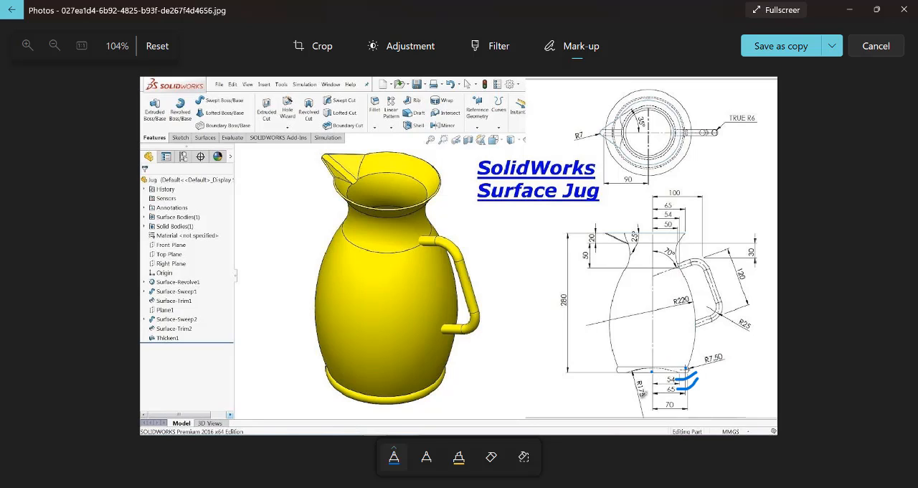
{"action": "left_click_drag", "start_coordinate": [679, 407], "coordinate": [744, 400]}
{"action": "left_click", "coordinate": [853, 9]}
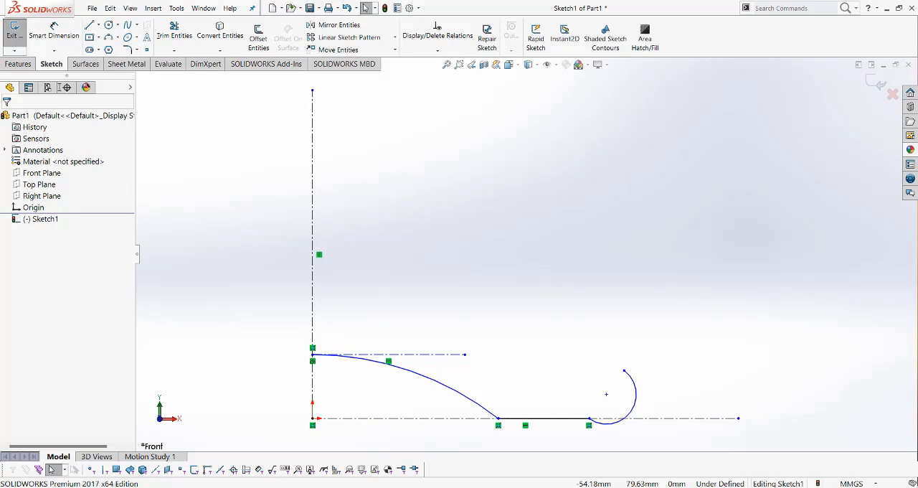
Dimension the horizontal distance from the origin to the large base arc's lower endpoint as 54 mm
{"action": "left_click", "coordinate": [53, 33]}
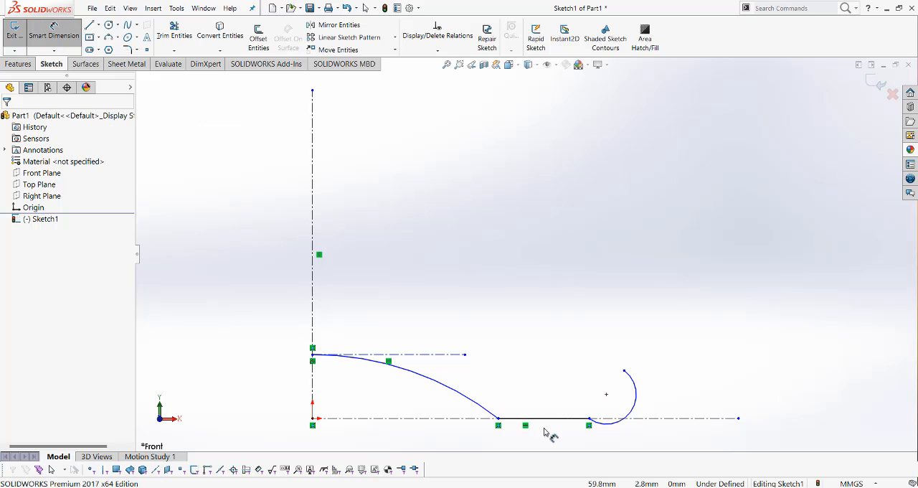
{"action": "left_click", "coordinate": [500, 420]}
{"action": "left_click", "coordinate": [314, 422]}
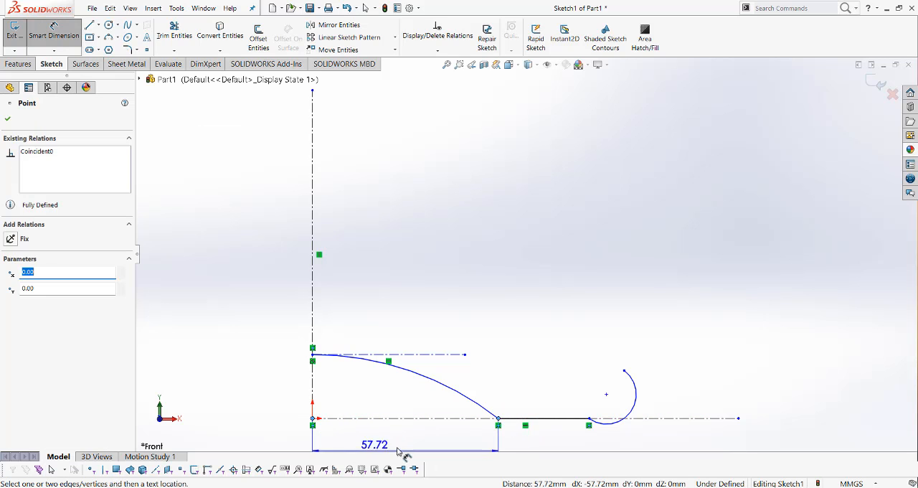
{"action": "left_click", "coordinate": [408, 445]}
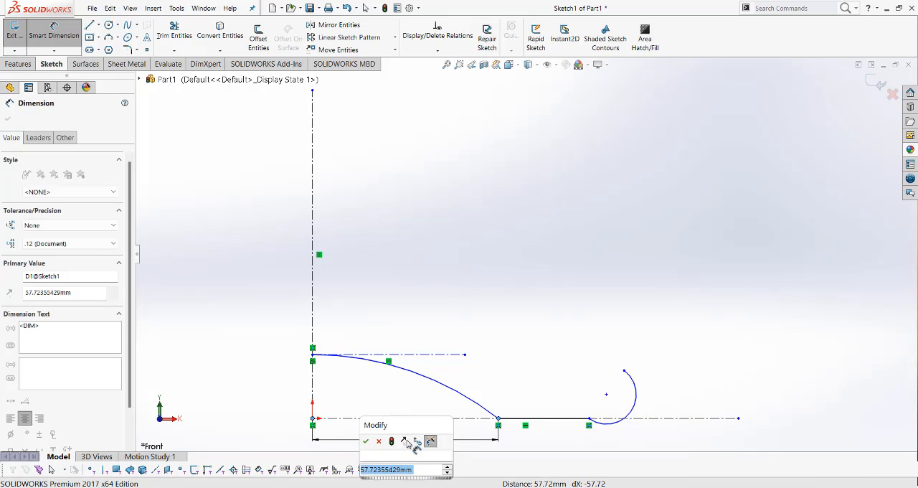
{"action": "type", "text": "54"}
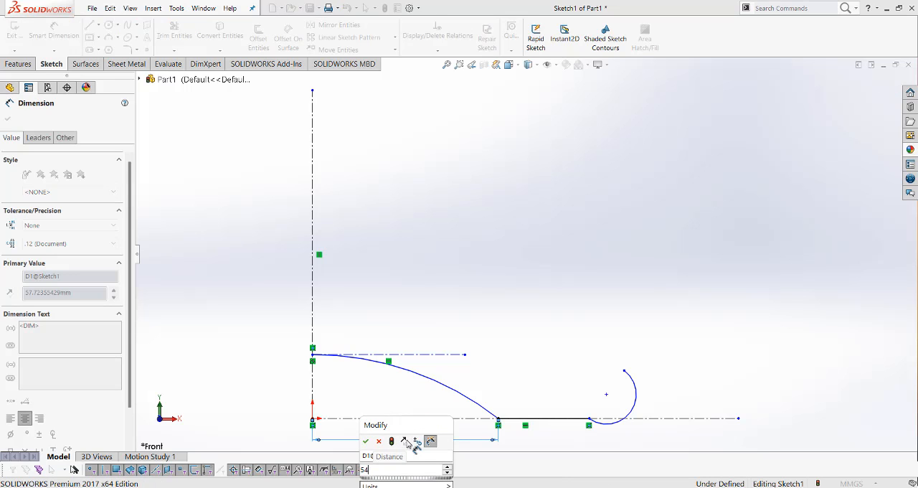
{"action": "key", "text": "Return"}
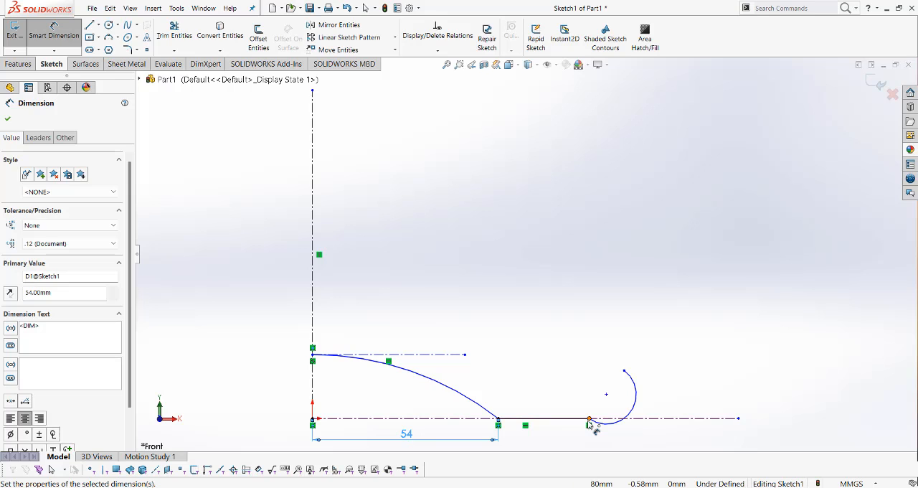
Dimension the horizontal distance from the origin to the base line's outer endpoint as 70 mm
{"action": "left_click", "coordinate": [589, 422]}
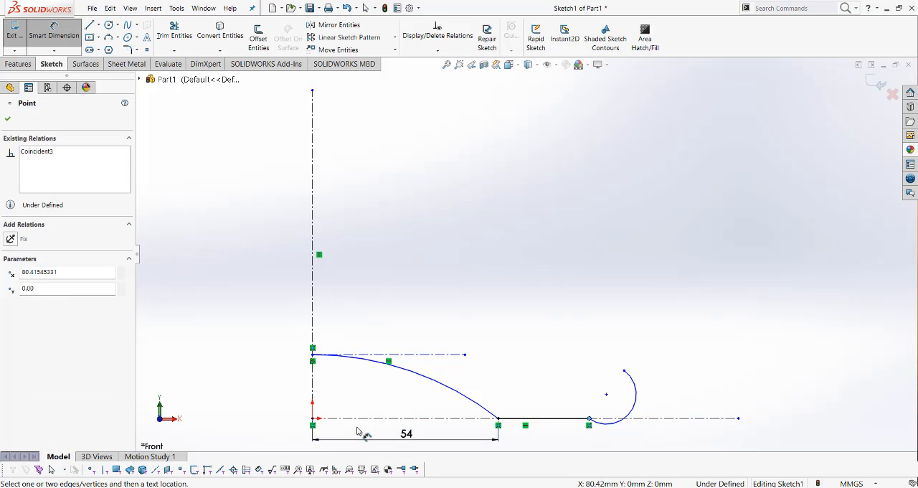
{"action": "left_click", "coordinate": [314, 420]}
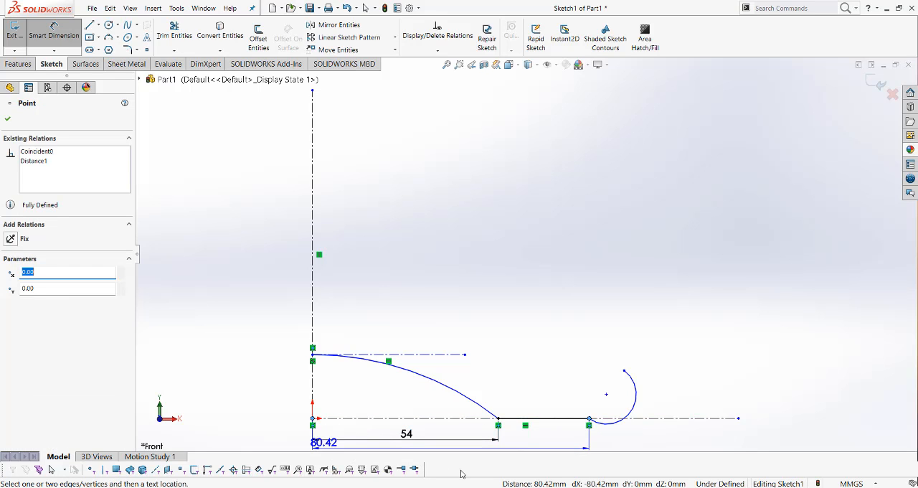
{"action": "left_click", "coordinate": [520, 456]}
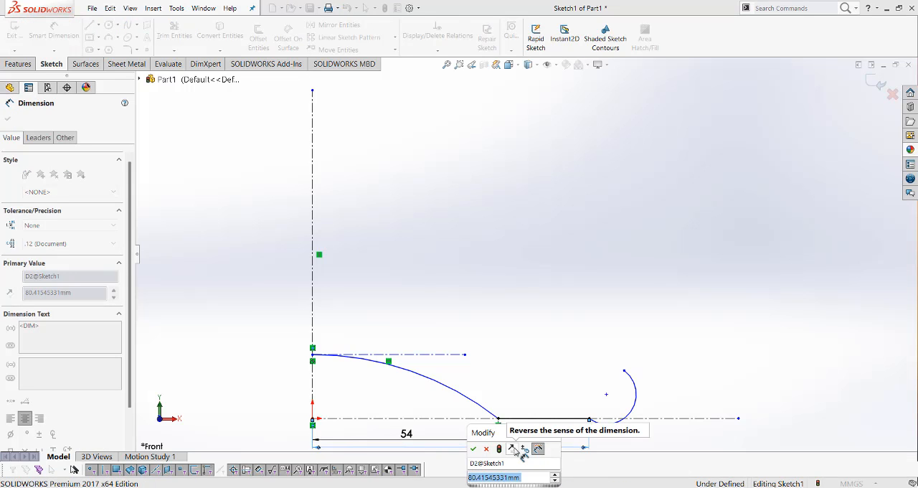
{"action": "type", "text": "70"}
{"action": "key", "text": "Return"}
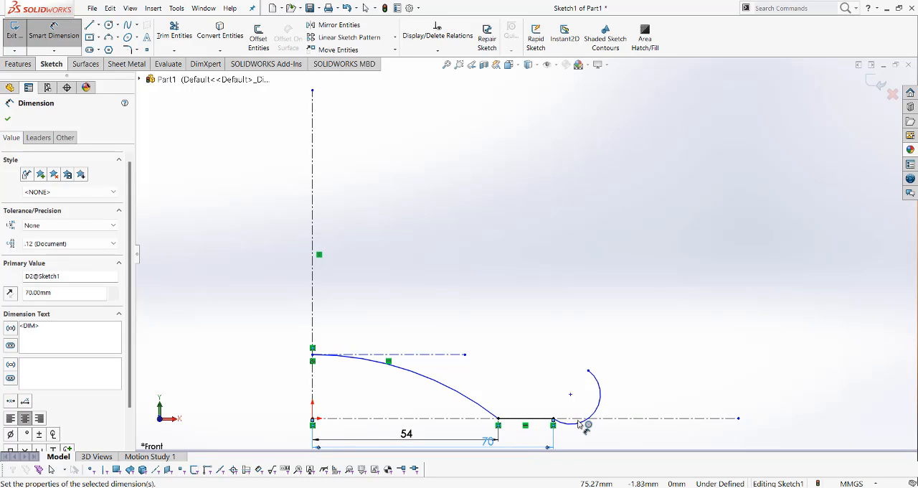
Dimension the distance from the vertical centerline to the small outer arc's center point as 65 mm
{"action": "left_click", "coordinate": [572, 394]}
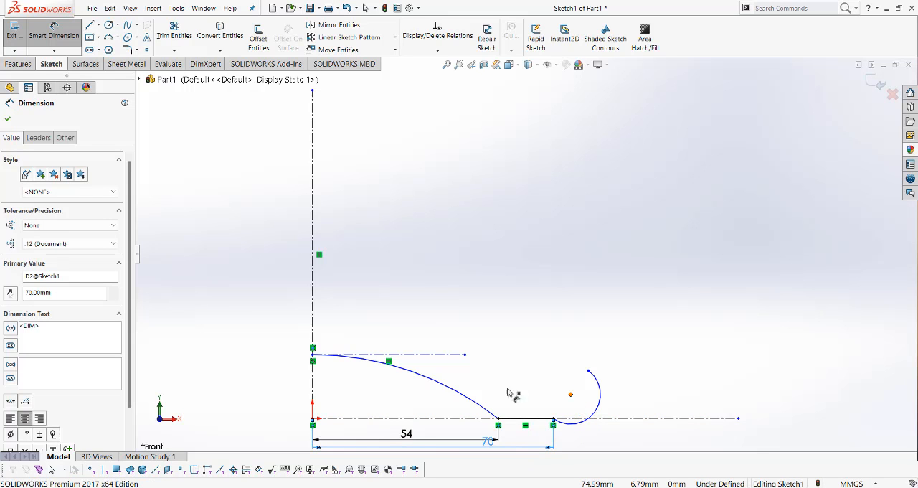
{"action": "left_click", "coordinate": [312, 410]}
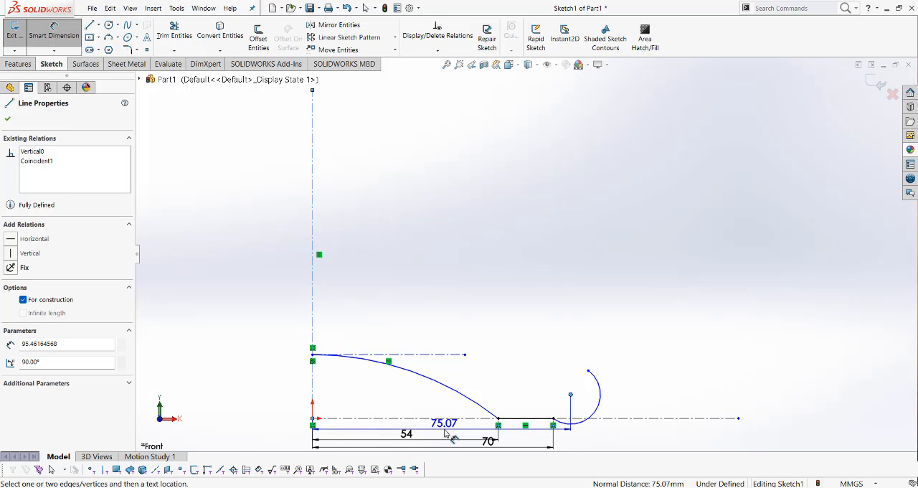
{"action": "left_click", "coordinate": [450, 433]}
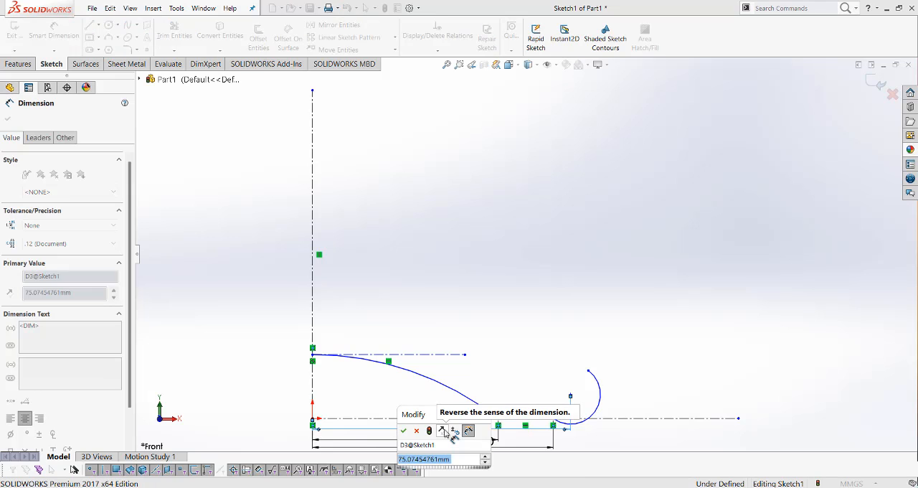
{"action": "type", "text": "65"}
{"action": "key", "text": "Return"}
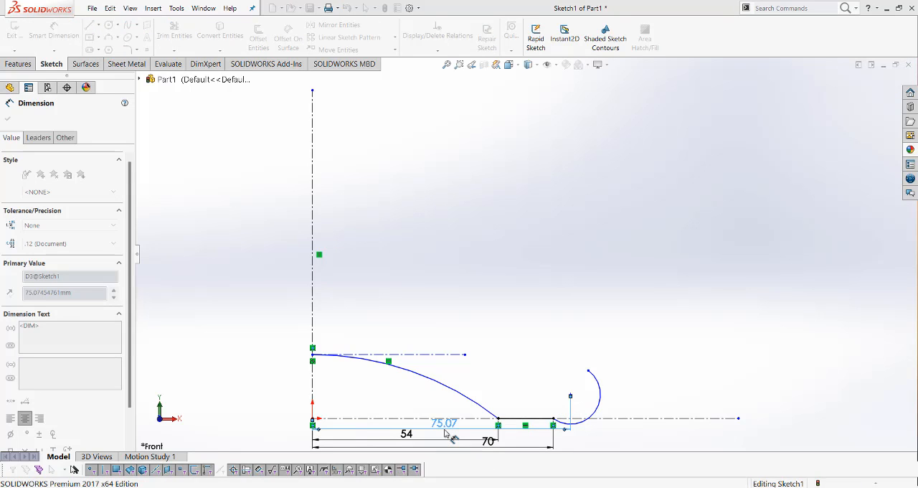
{"action": "left_click", "coordinate": [643, 375]}
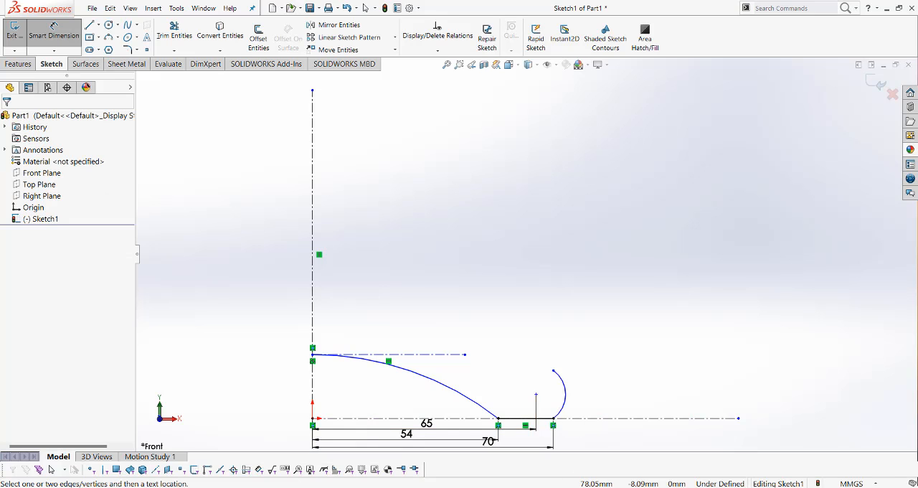
Switch to the reference drawing in Photos, circle the R175 and R7.50 radii, and return to SOLIDWORKS
{"action": "mouse_move", "coordinate": [564, 487]}
{"action": "left_click", "coordinate": [566, 441]}
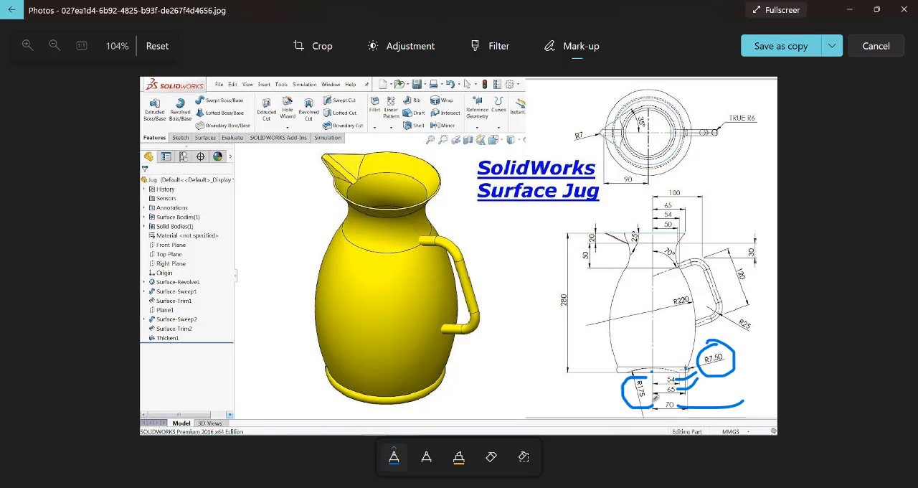
{"action": "left_click", "coordinate": [852, 9]}
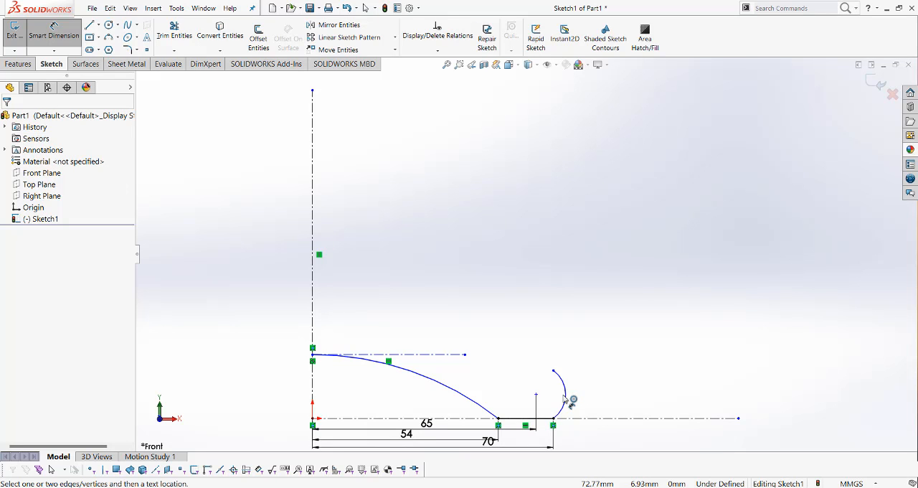
Dimension the small outer arc at the end of the base line with a 7.5 mm radius
{"action": "left_click", "coordinate": [565, 401]}
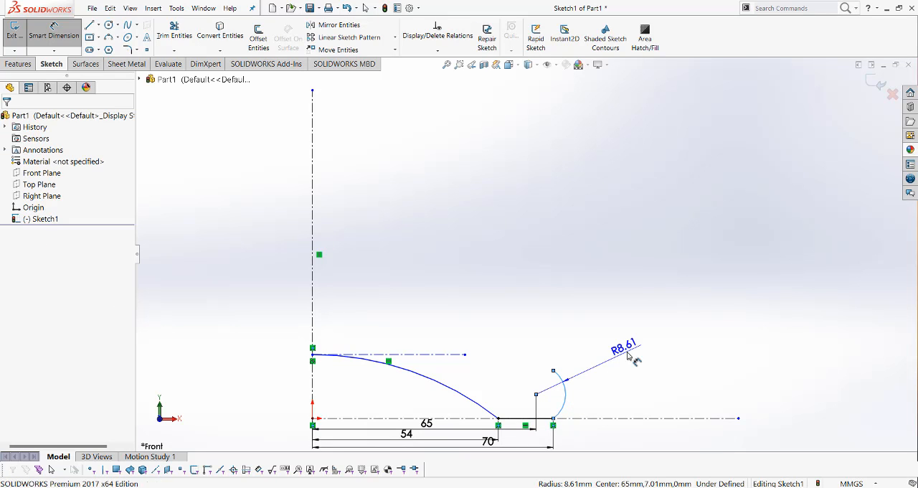
{"action": "left_click", "coordinate": [630, 359]}
{"action": "type", "text": "7.5"}
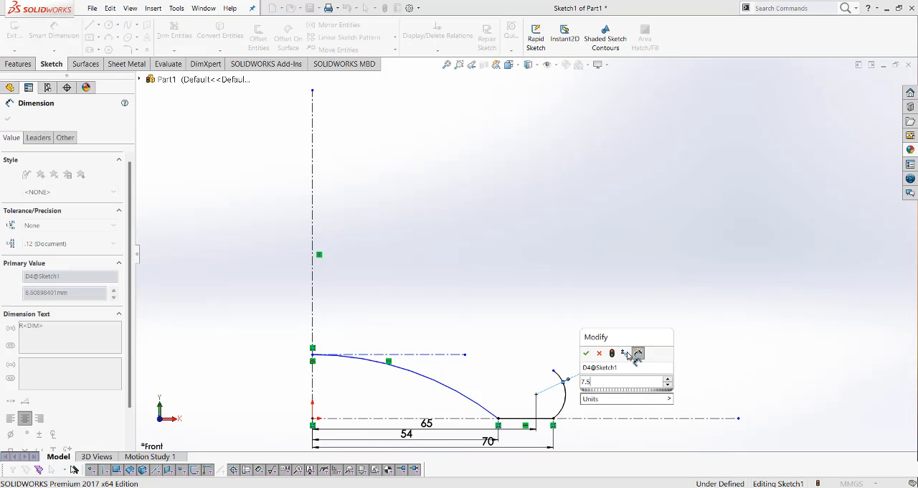
{"action": "key", "text": "Return"}
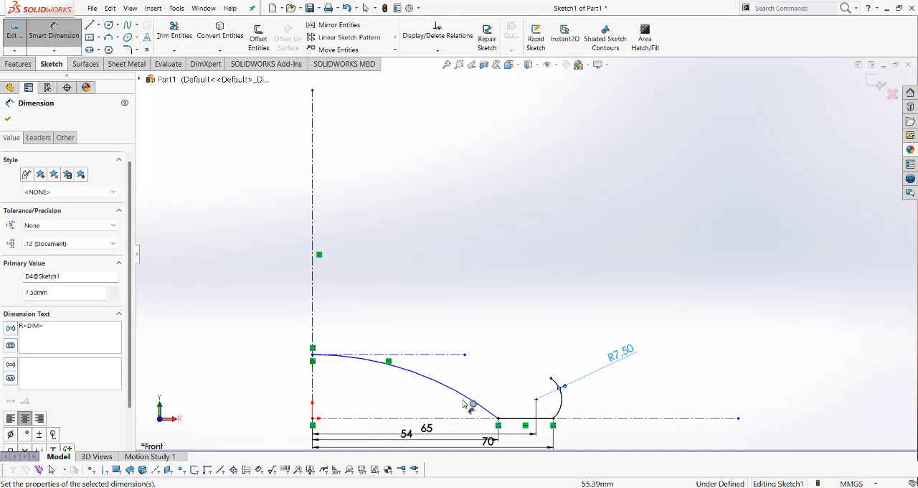
Dimension the large base arc beside the vertical axis with a 175 mm radius
{"action": "left_click", "coordinate": [404, 370]}
{"action": "left_click", "coordinate": [302, 423]}
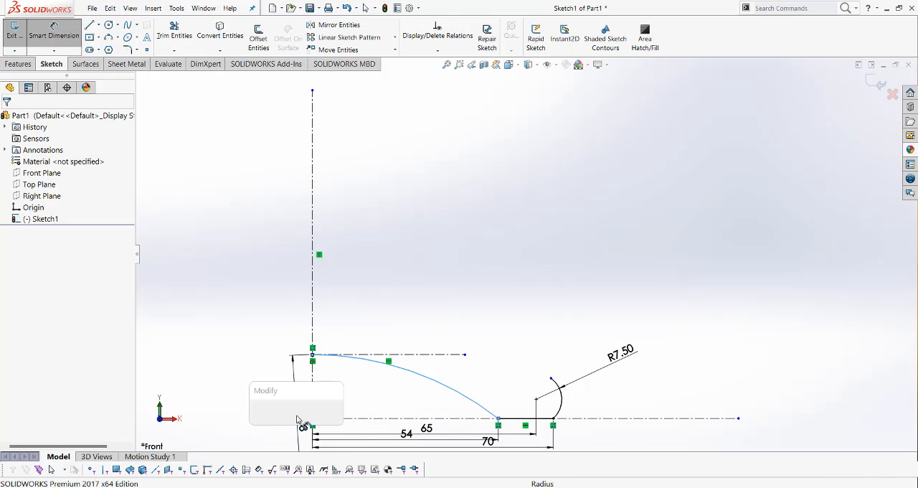
{"action": "type", "text": "175"}
{"action": "key", "text": "Return"}
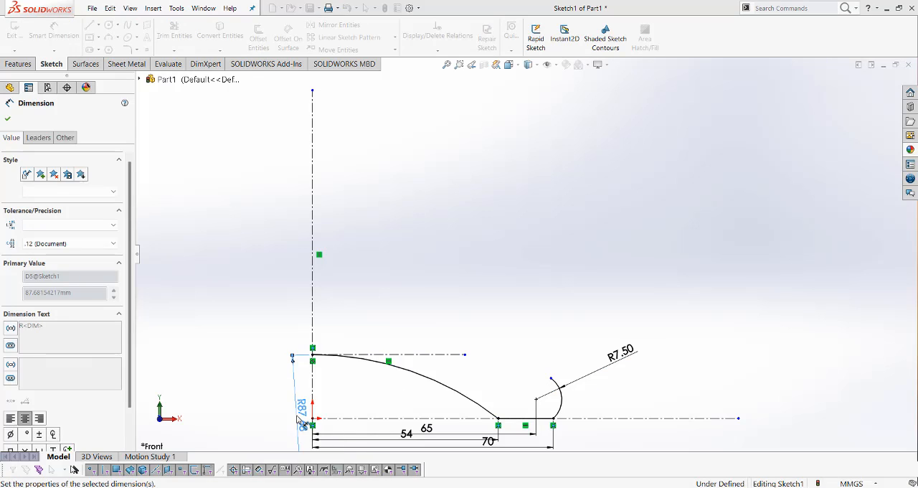
{"action": "left_click", "coordinate": [672, 396]}
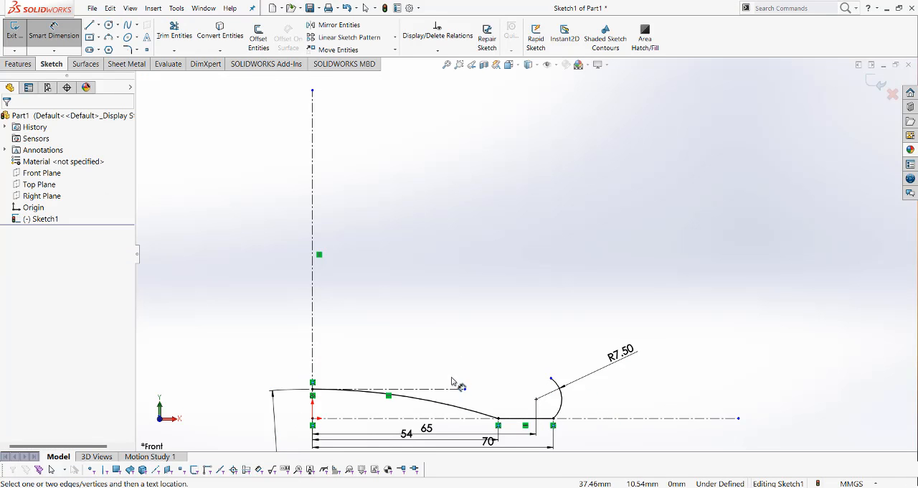
Sketch a three-point body arc of about 62 mm radius from the small arc's upper endpoint, bulging outward and ending about 61 mm directly above
{"action": "scroll", "coordinate": [468, 399], "scroll_direction": "down", "scroll_amount": 1}
{"action": "scroll", "coordinate": [471, 400], "scroll_direction": "up", "scroll_amount": 3}
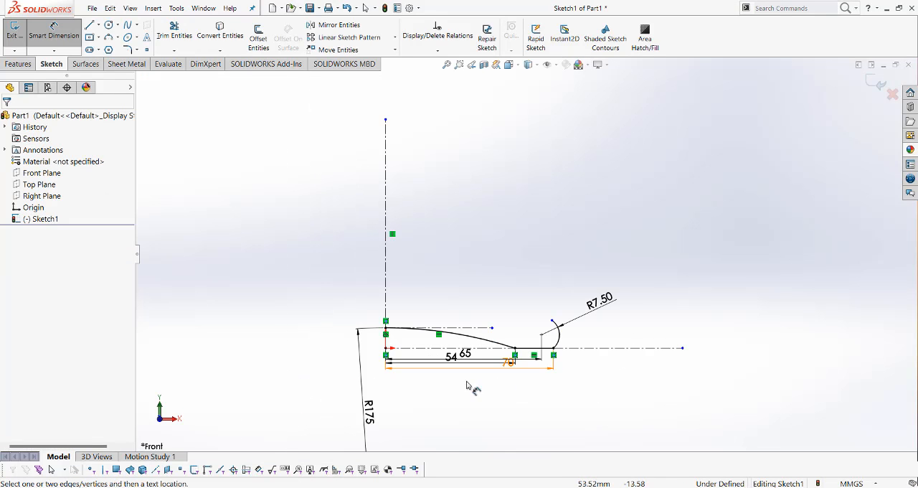
{"action": "scroll", "coordinate": [502, 259], "scroll_direction": "up", "scroll_amount": 2}
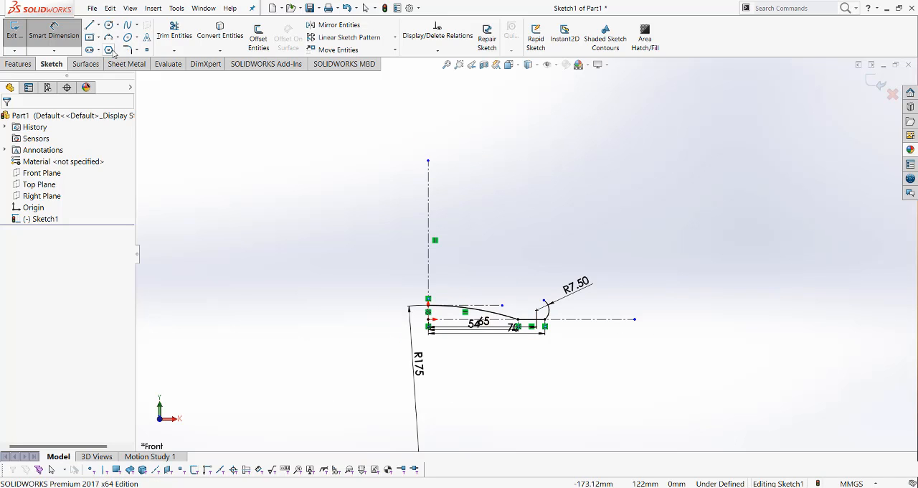
{"action": "left_click", "coordinate": [109, 38]}
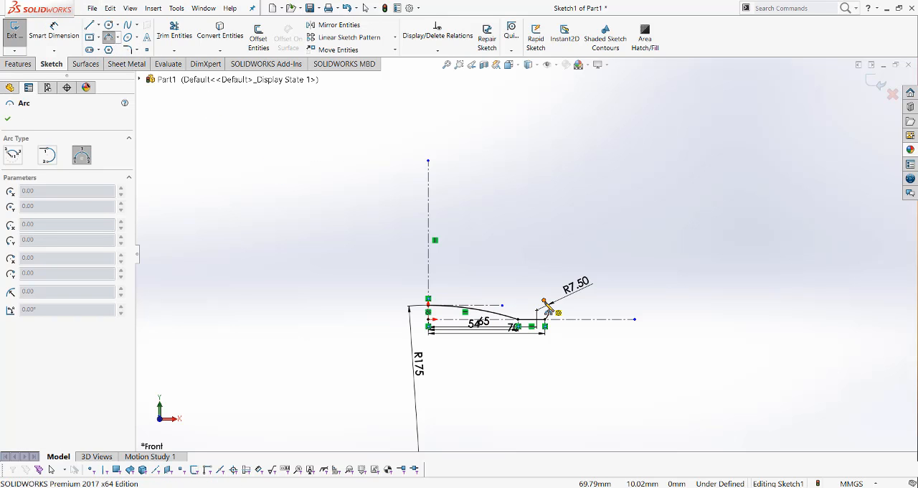
{"action": "left_click", "coordinate": [544, 300]}
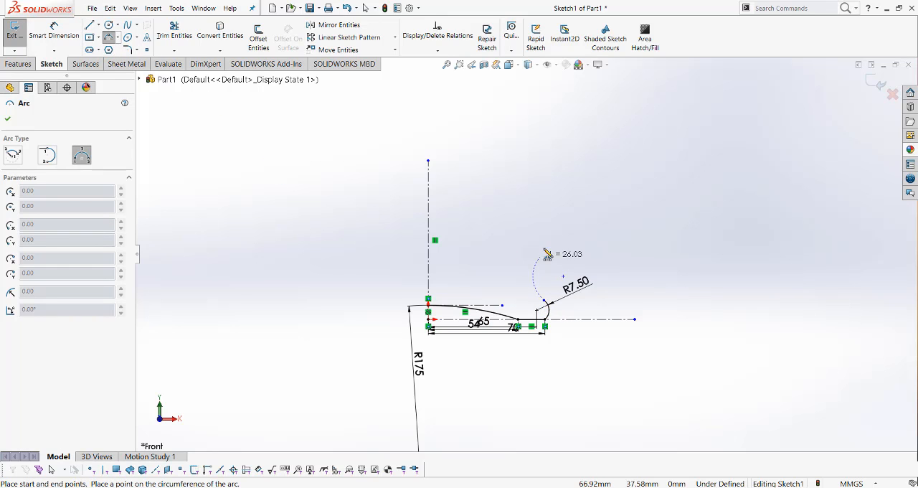
{"action": "left_click", "coordinate": [546, 199]}
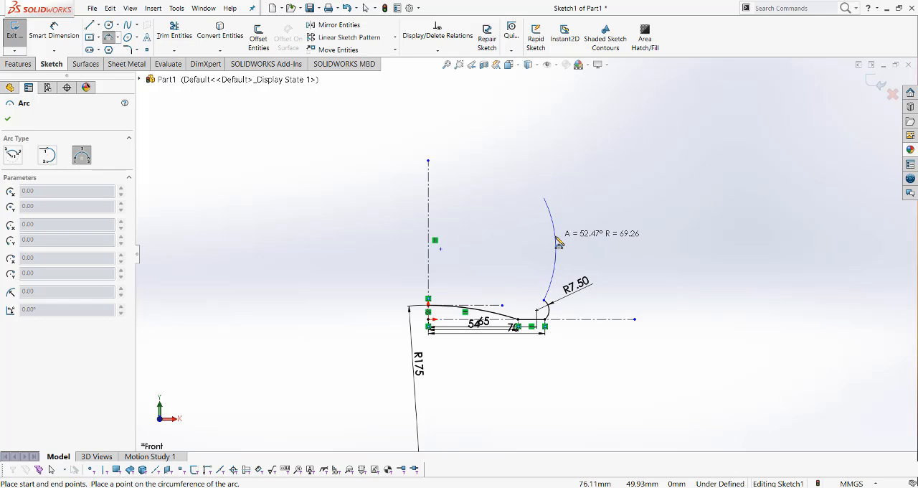
{"action": "left_click", "coordinate": [555, 237]}
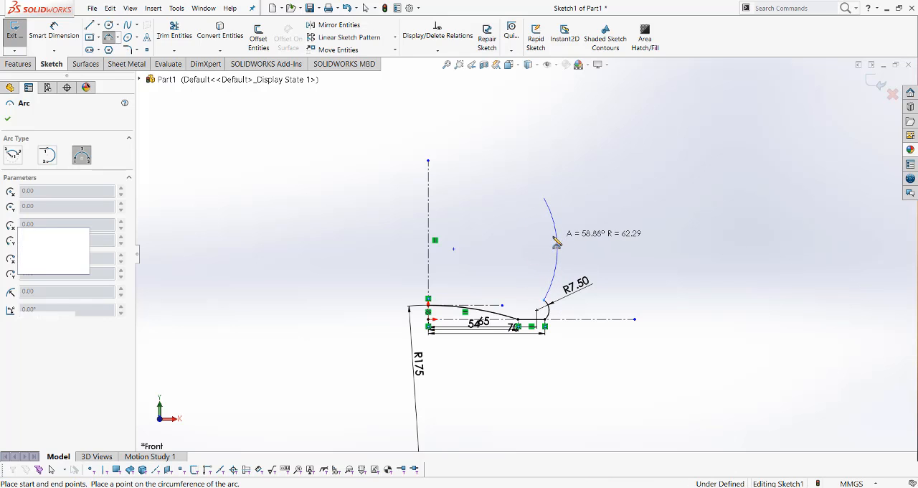
Sketch a three-point neck arc of about 16 mm radius from the body arc's upper endpoint, bulging inward and ending about 23 mm above it
{"action": "left_click", "coordinate": [544, 198]}
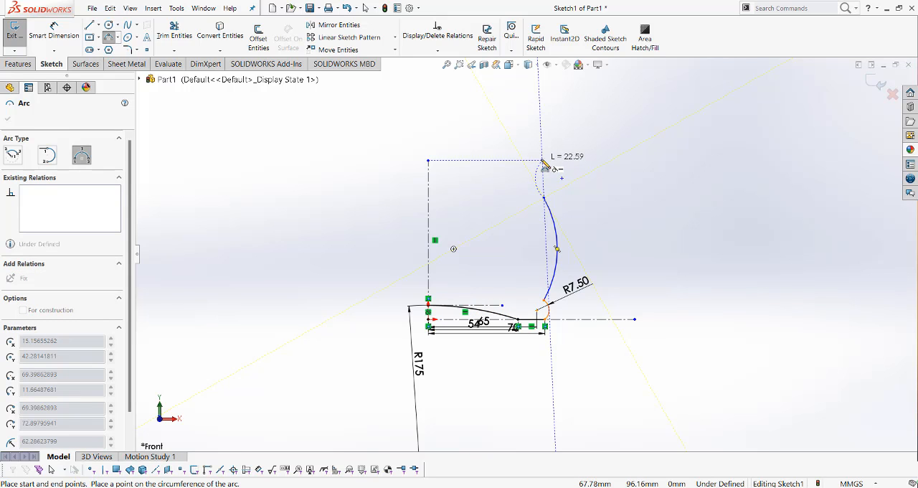
{"action": "left_click", "coordinate": [542, 162]}
{"action": "left_click", "coordinate": [536, 179]}
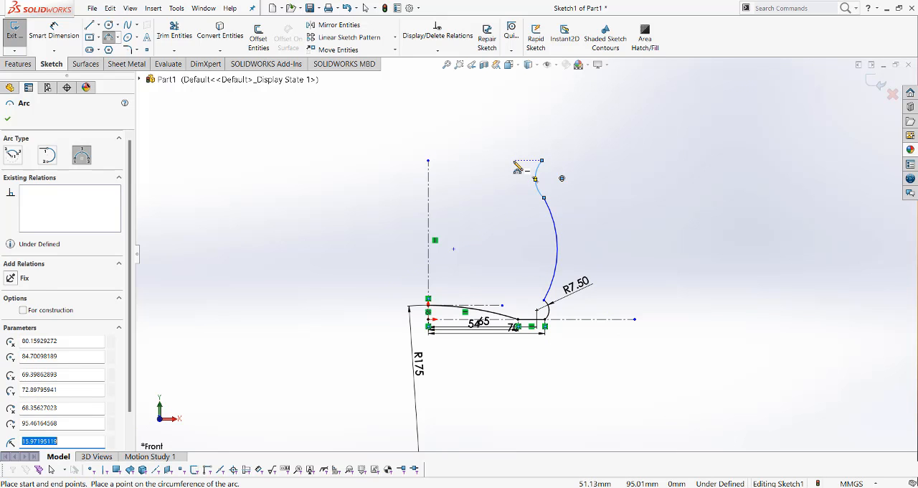
Sketch a rim line about 25 mm long from the neck arc's upper endpoint, rising outward at about 73°
{"action": "key", "text": "l"}
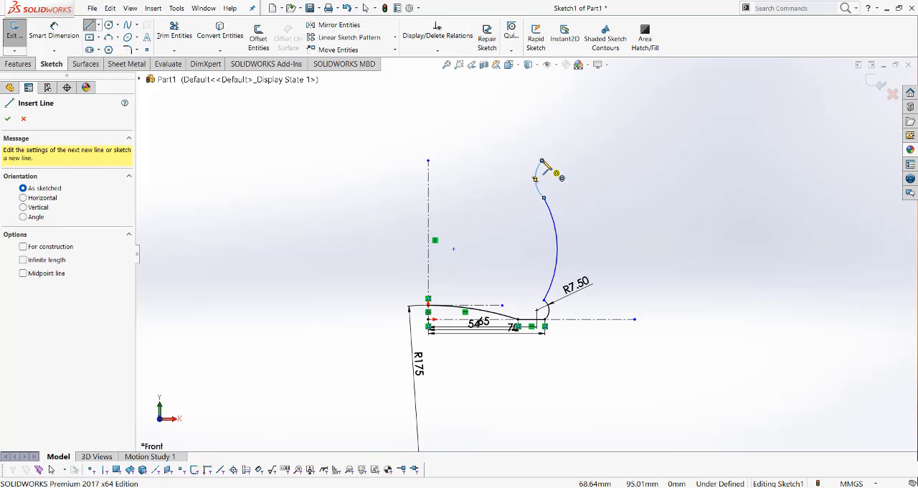
{"action": "left_click", "coordinate": [542, 161]}
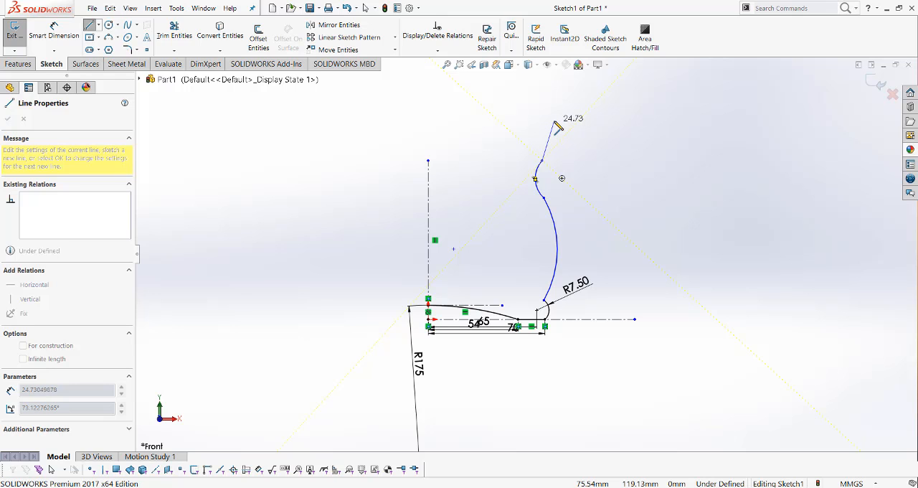
{"action": "left_click", "coordinate": [555, 121]}
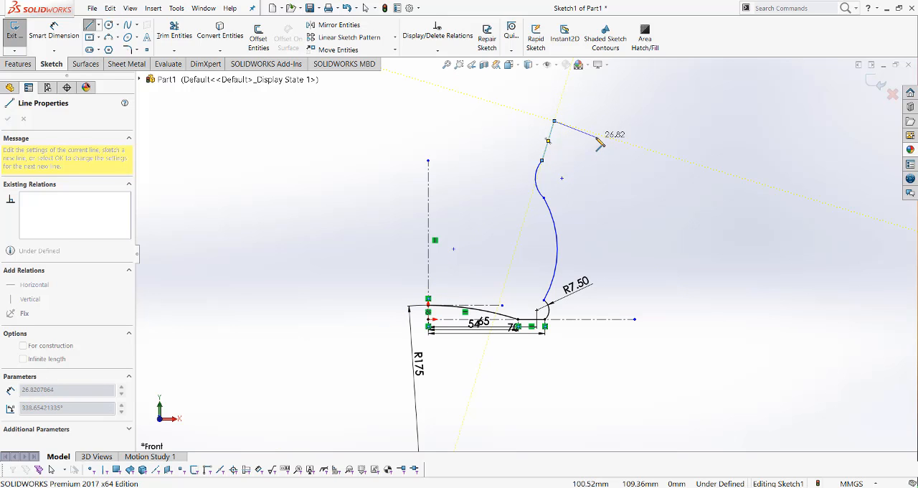
{"action": "key", "text": "Escape"}
{"action": "key", "text": "Escape"}
{"action": "scroll", "coordinate": [520, 302], "scroll_direction": "up", "scroll_amount": 4}
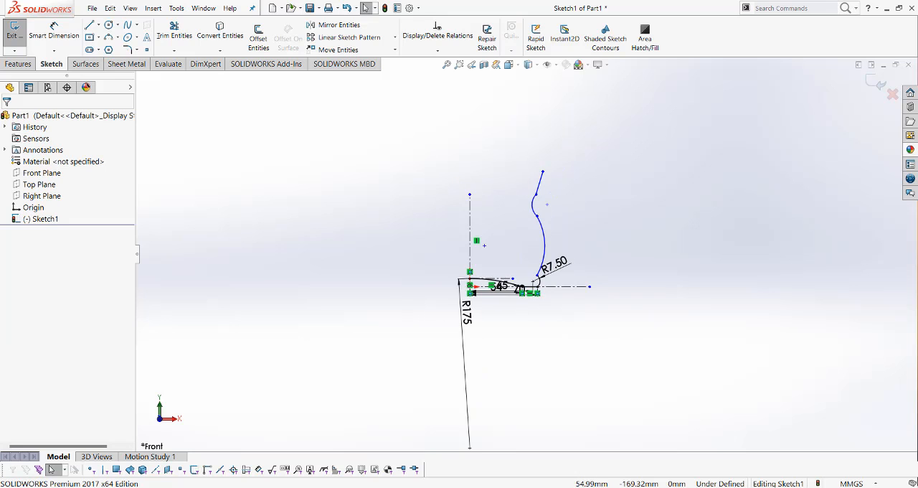
Consult the jug reference drawing in Photos, then dimension the rim line's upper endpoint at a vertical height of 280 mm from the origin
{"action": "mouse_move", "coordinate": [553, 487]}
{"action": "left_click", "coordinate": [556, 441]}
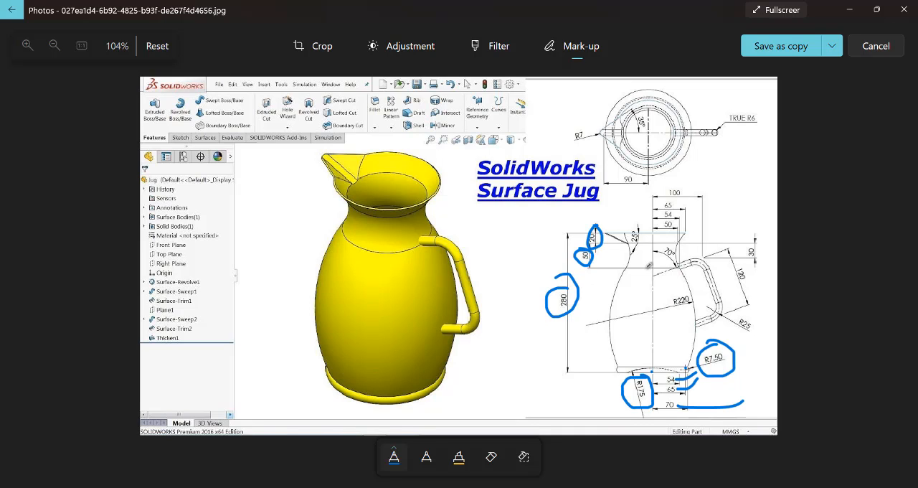
{"action": "left_click", "coordinate": [849, 10]}
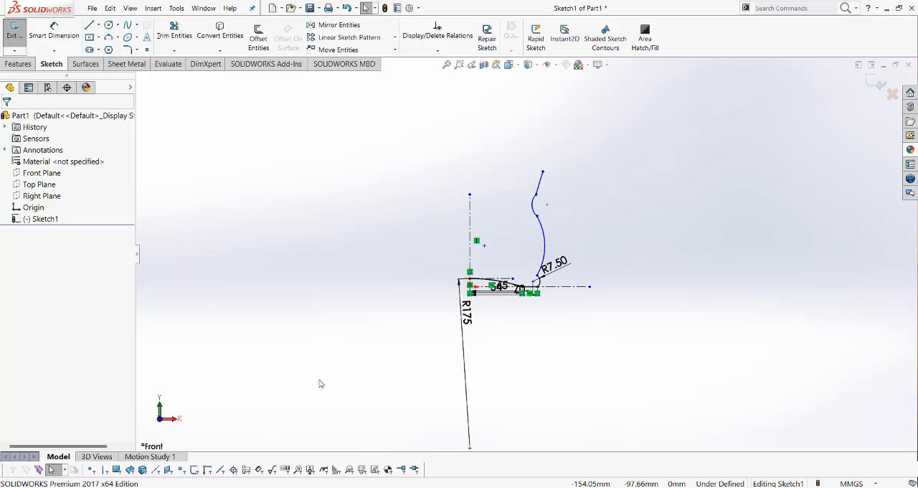
{"action": "left_click", "coordinate": [53, 32]}
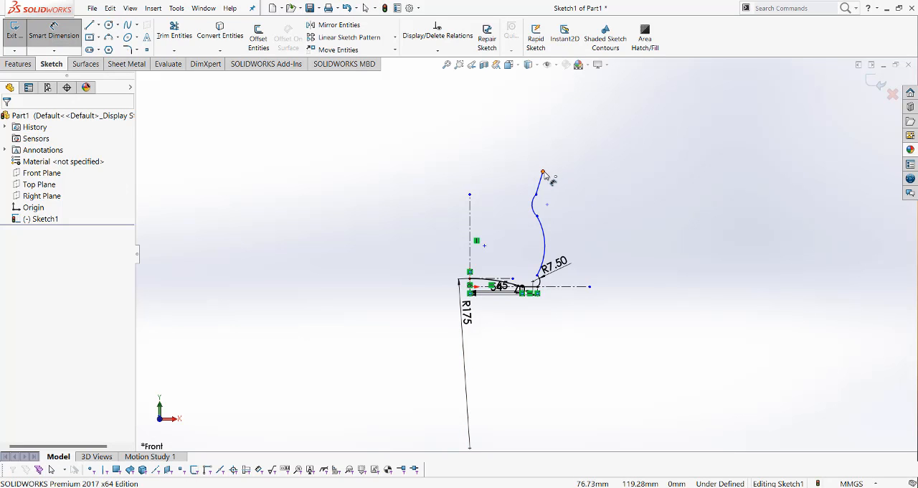
{"action": "left_click", "coordinate": [544, 173]}
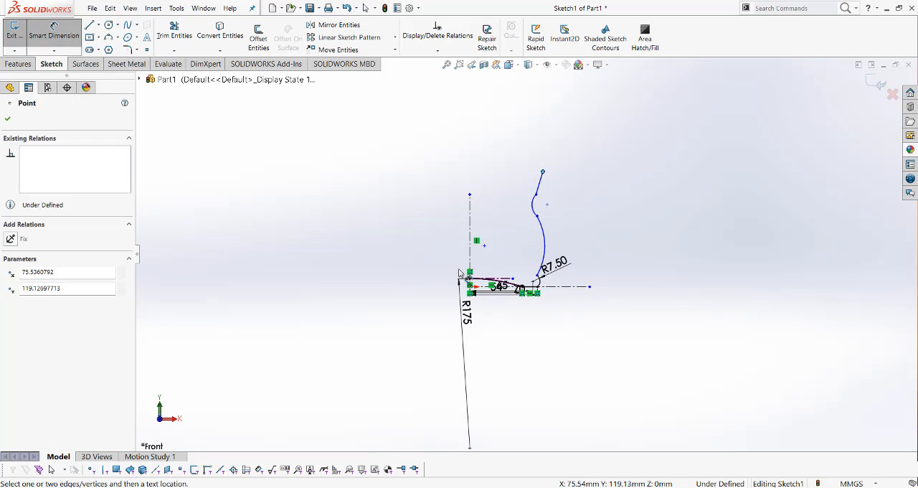
{"action": "scroll", "coordinate": [460, 273], "scroll_direction": "down", "scroll_amount": 3}
{"action": "left_click", "coordinate": [502, 307]}
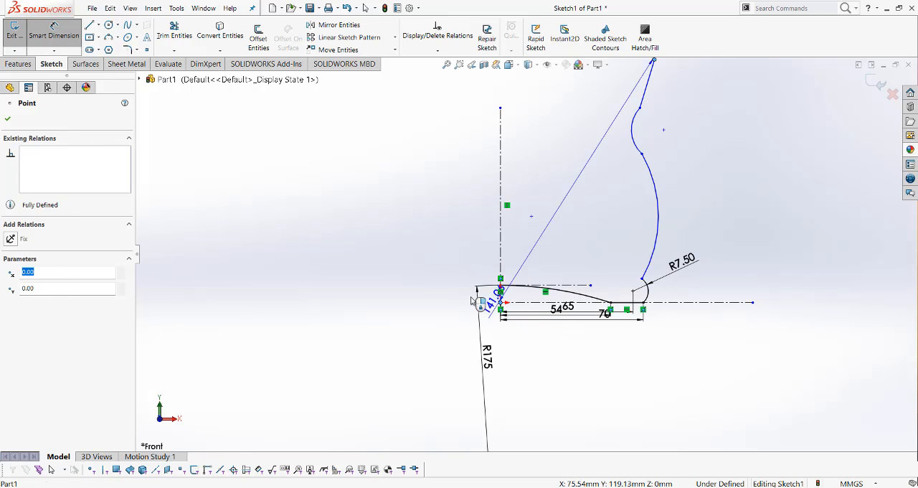
{"action": "left_click", "coordinate": [436, 284]}
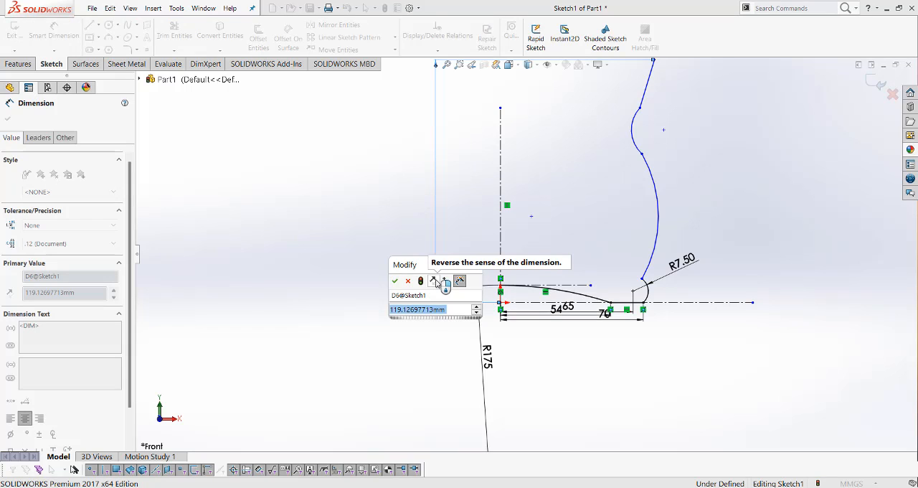
{"action": "type", "text": "280"}
{"action": "key", "text": "Return"}
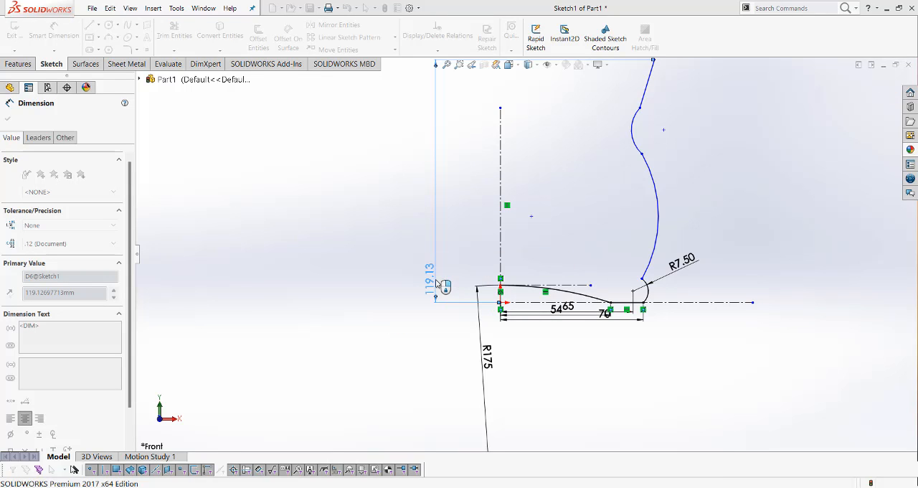
{"action": "scroll", "coordinate": [551, 253], "scroll_direction": "down", "scroll_amount": 2}
{"action": "scroll", "coordinate": [551, 253], "scroll_direction": "up", "scroll_amount": 5}
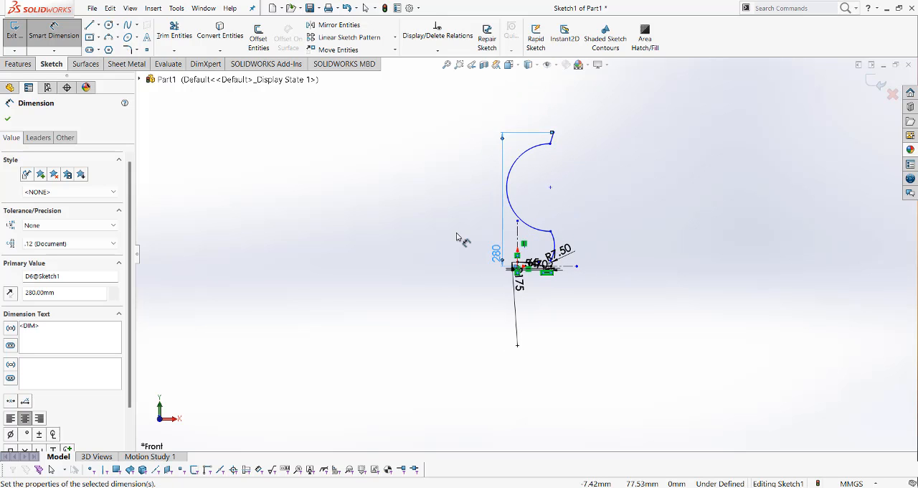
{"action": "key", "text": "Escape"}
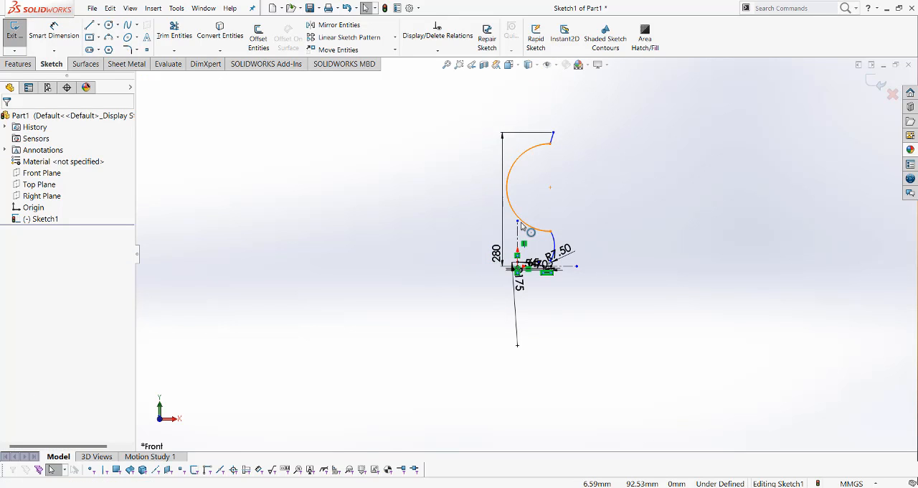
Extend the vertical centerline to about 360 mm high and dimension the rim line's upper endpoint 65 mm from it
{"action": "left_click_drag", "start_coordinate": [522, 224], "coordinate": [525, 97]}
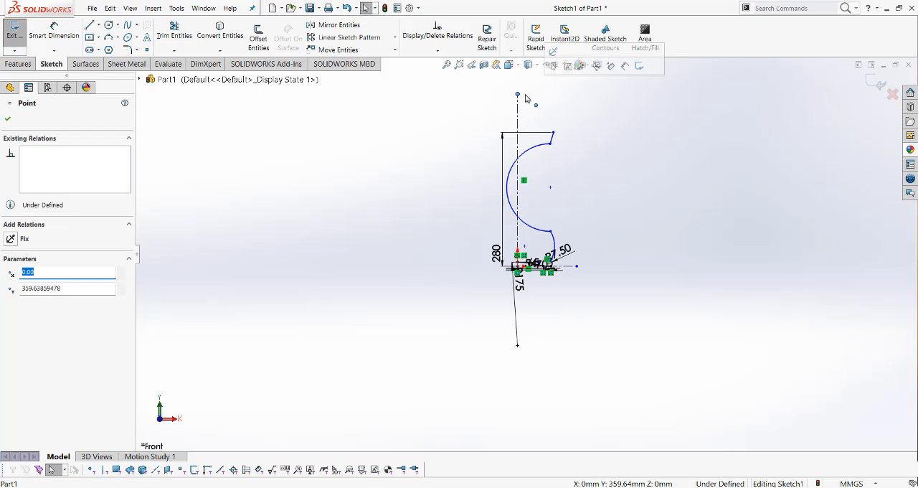
{"action": "left_click", "coordinate": [721, 223]}
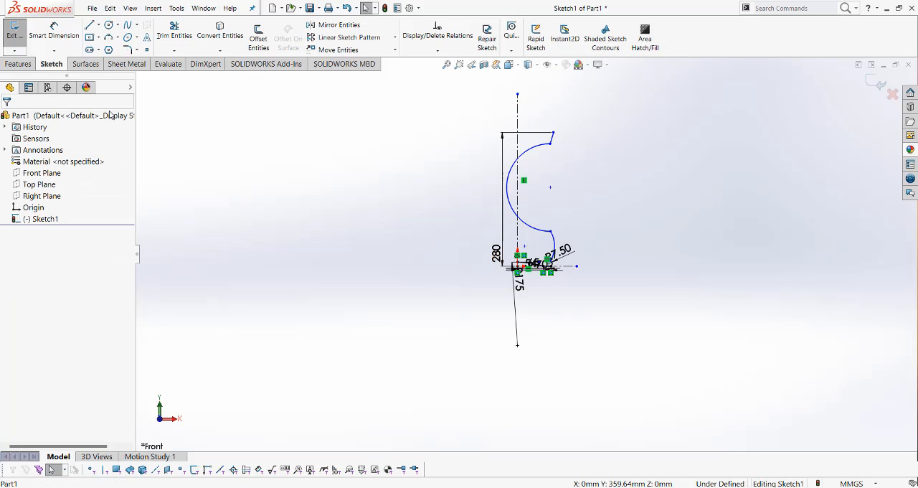
{"action": "left_click", "coordinate": [54, 32]}
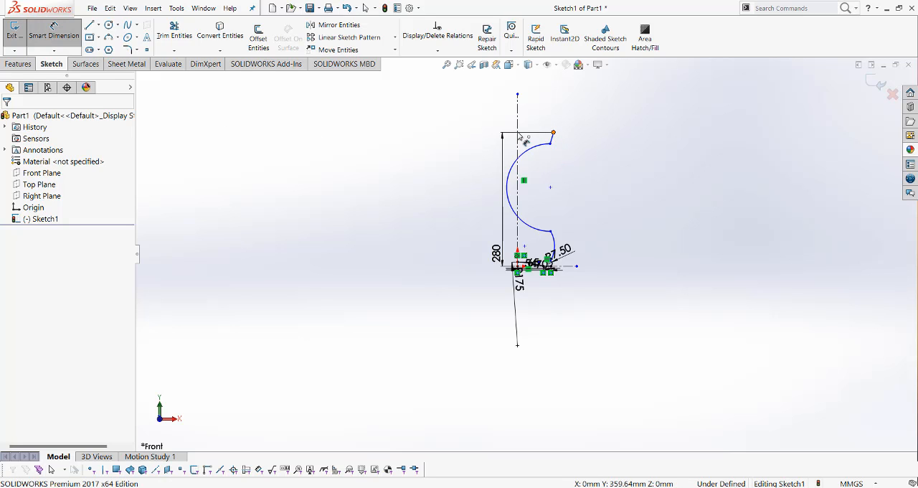
{"action": "left_click", "coordinate": [553, 133]}
{"action": "left_click", "coordinate": [518, 138]}
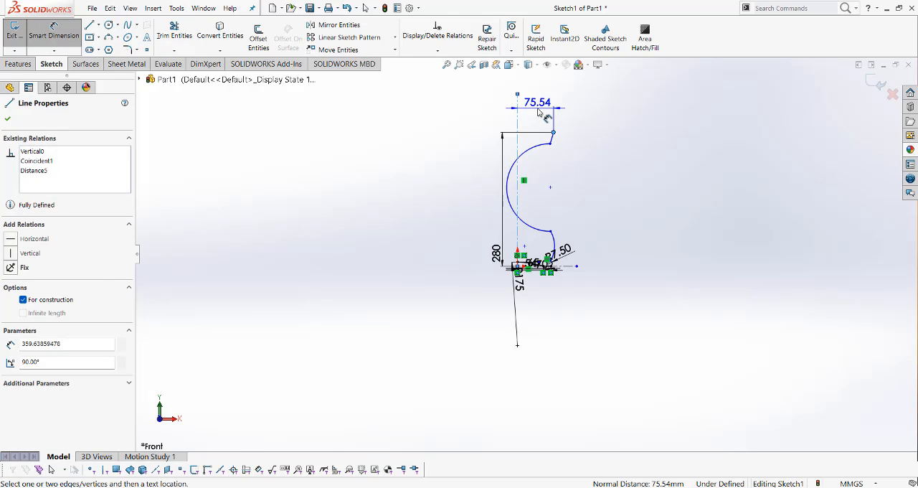
{"action": "left_click", "coordinate": [541, 110]}
{"action": "type", "text": "65"}
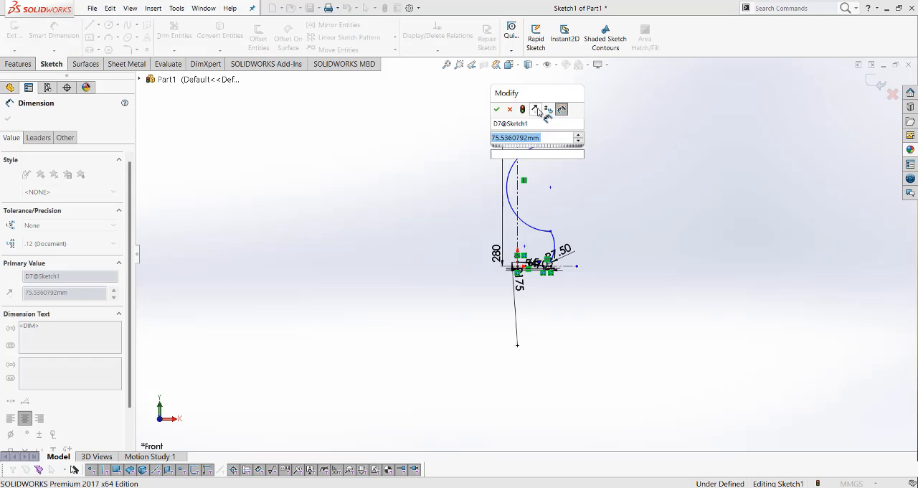
{"action": "key", "text": "Return"}
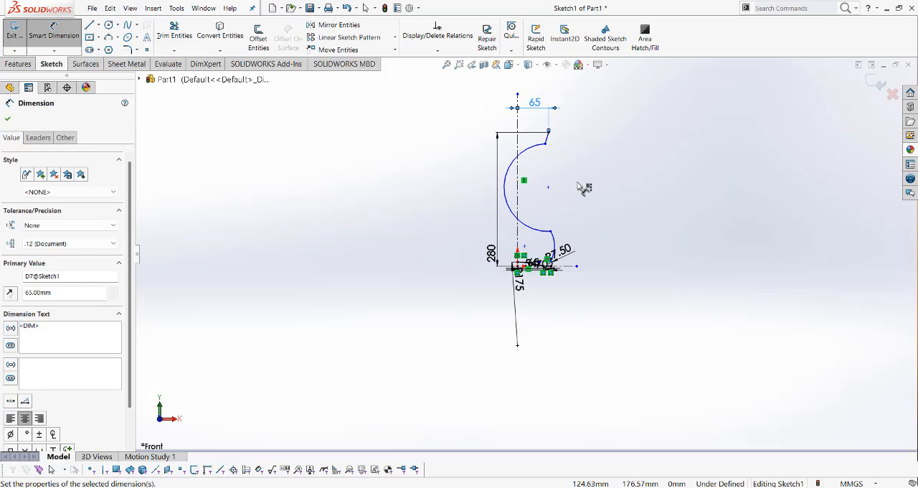
Dimension the length of the slanted rim line as 20 mm
{"action": "left_click", "coordinate": [552, 143]}
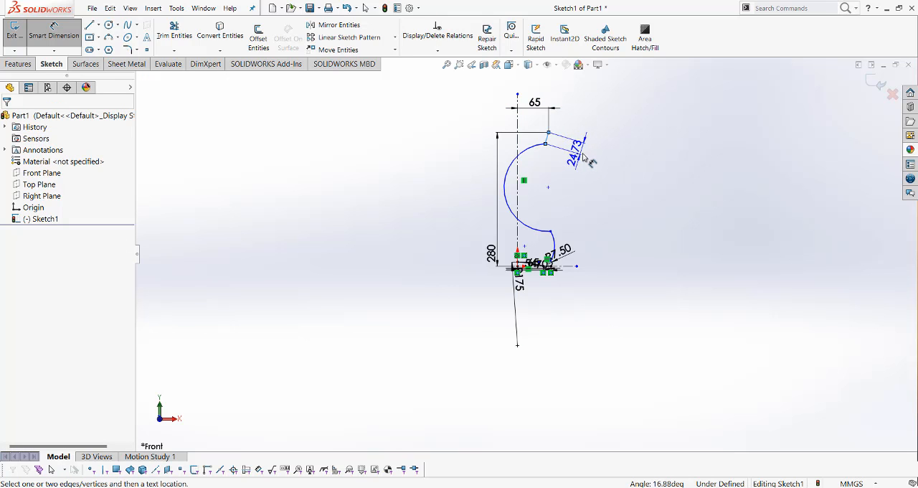
{"action": "left_click", "coordinate": [587, 155]}
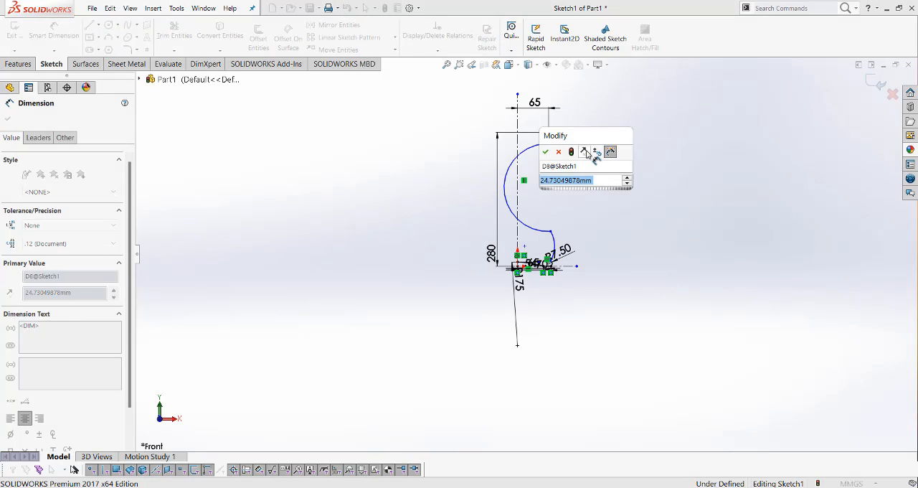
{"action": "type", "text": "20"}
{"action": "key", "text": "Return"}
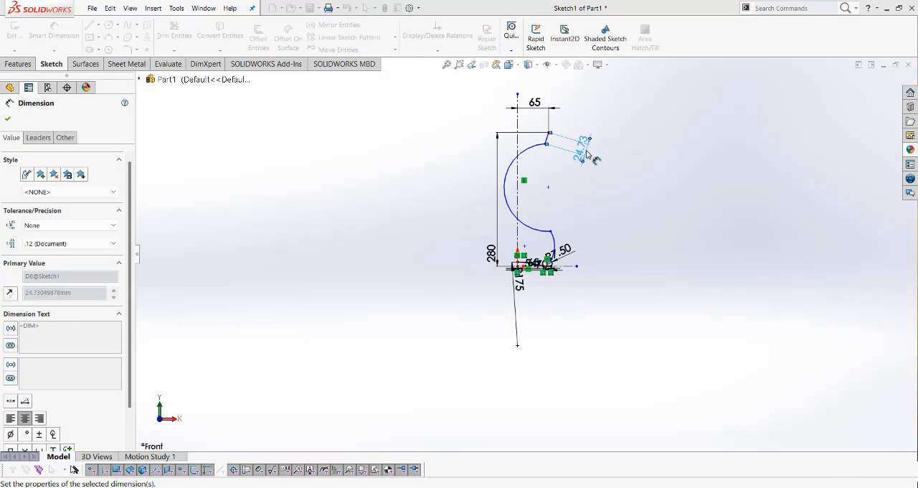
{"action": "left_click", "coordinate": [583, 210]}
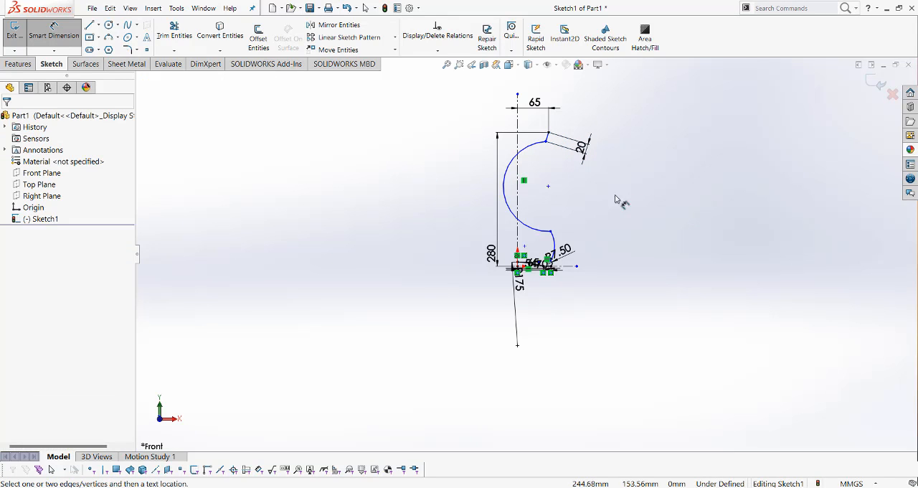
Dimension the horizontal distance from the vertical centerline to the rim line's lower endpoint as 50 mm
{"action": "left_click", "coordinate": [541, 144]}
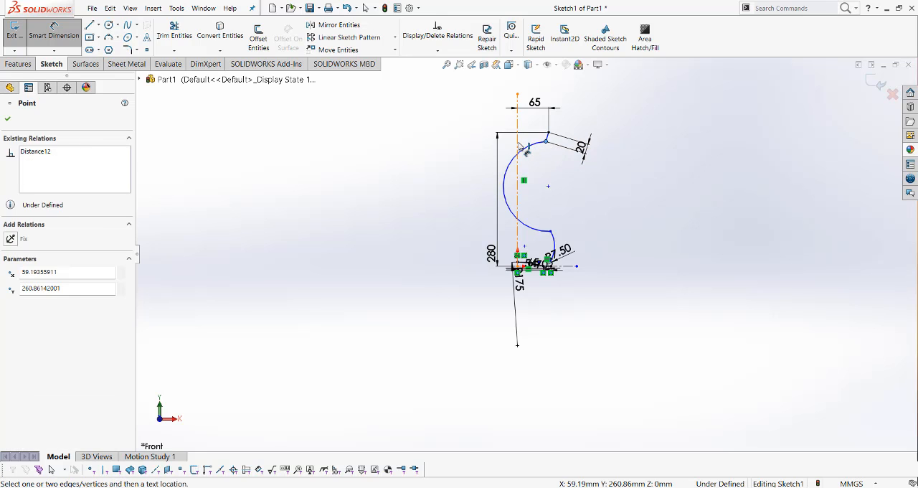
{"action": "left_click", "coordinate": [518, 145]}
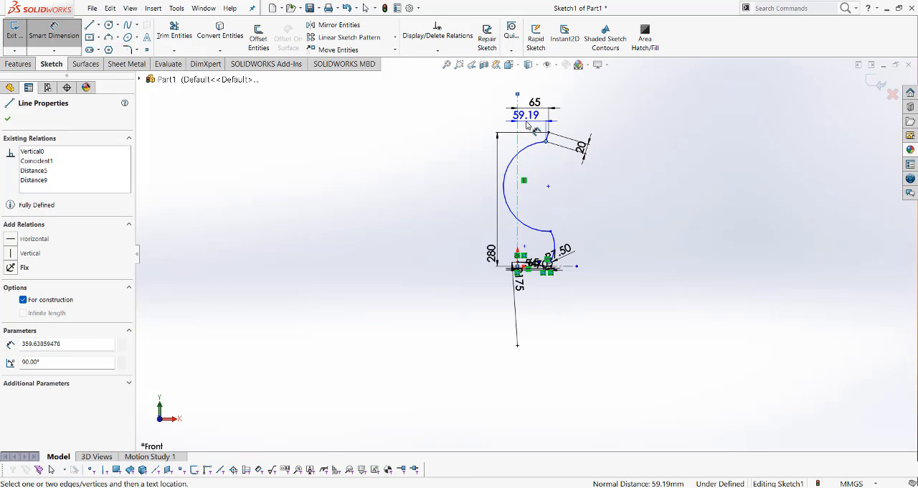
{"action": "left_click", "coordinate": [528, 125]}
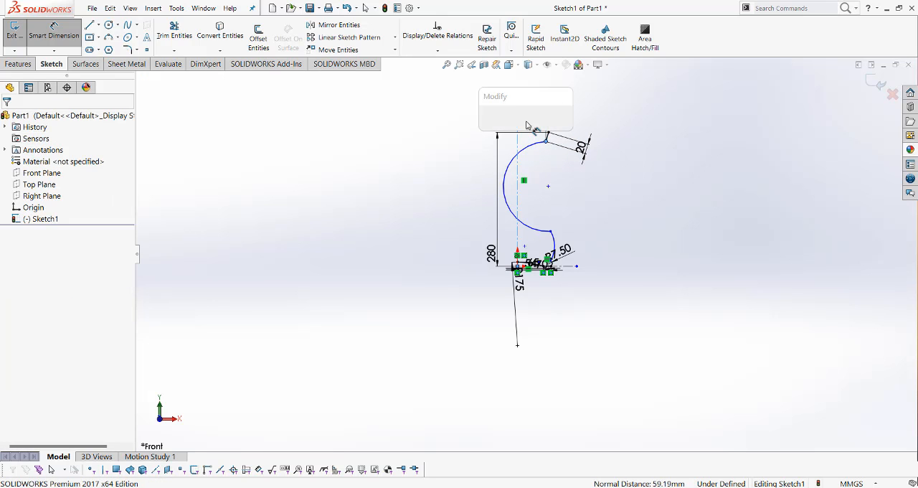
{"action": "type", "text": "50"}
{"action": "key", "text": "Return"}
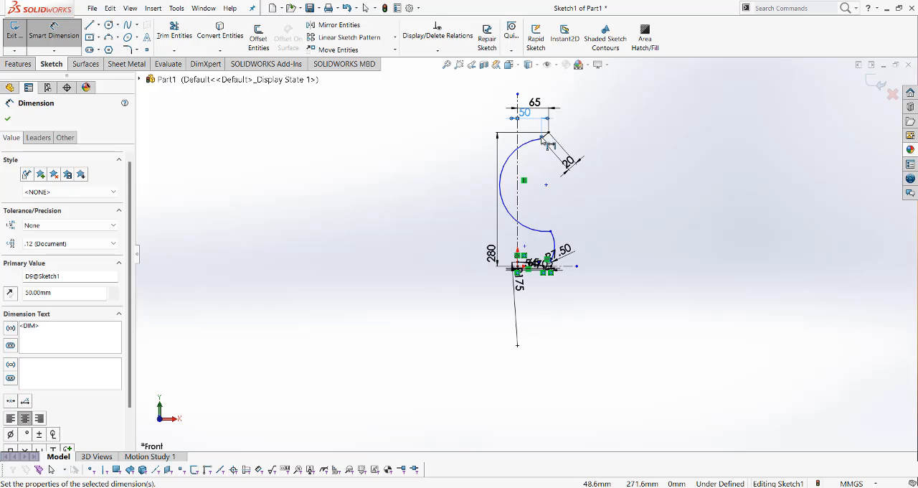
Make the neck arc and the body arc tangent to each other at their shared endpoint
{"action": "left_click_drag", "start_coordinate": [543, 137], "coordinate": [543, 172]}
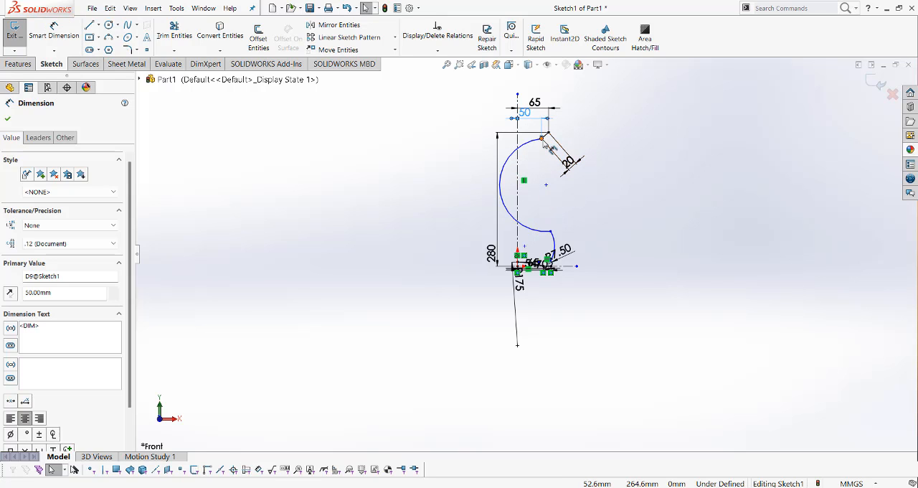
{"action": "left_click", "coordinate": [543, 138]}
{"action": "left_click", "coordinate": [546, 185]}
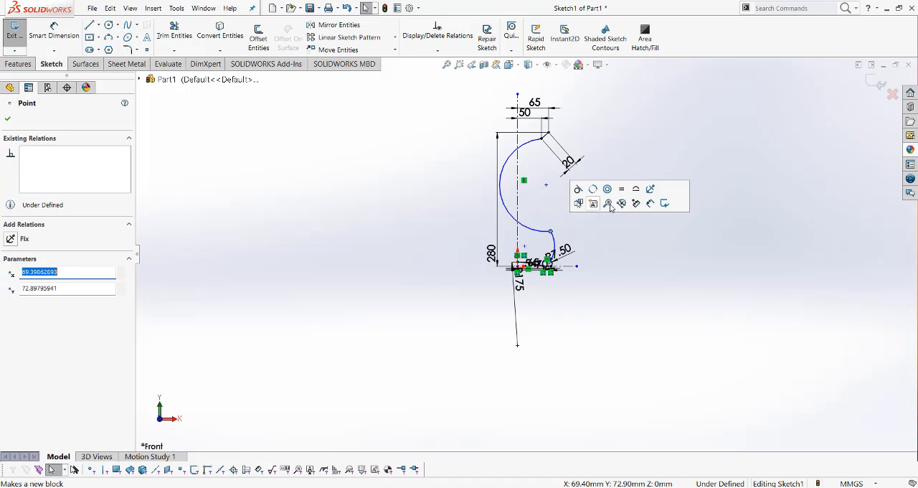
{"action": "scroll", "coordinate": [551, 200], "scroll_direction": "up", "scroll_amount": 3}
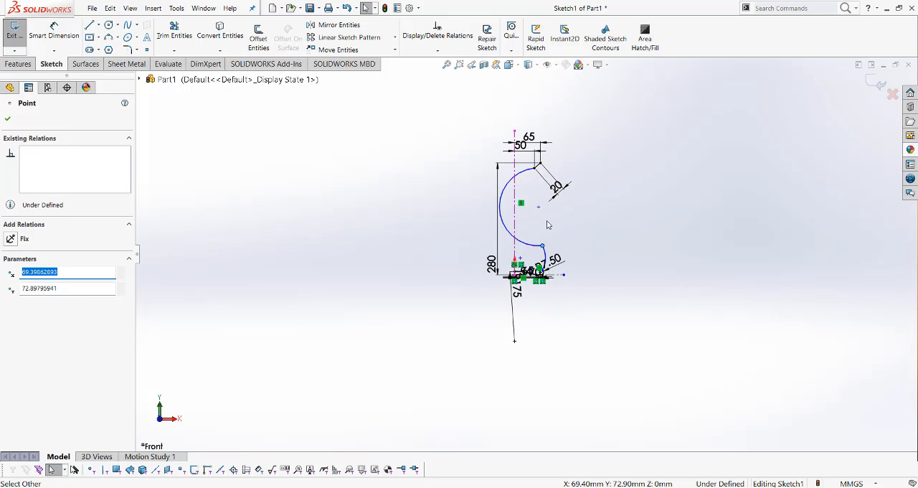
{"action": "key", "text": "Escape"}
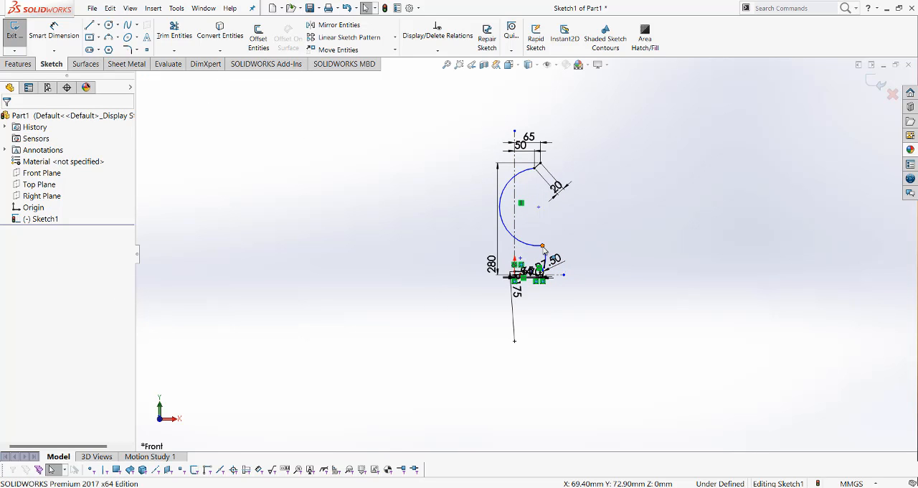
{"action": "left_click", "coordinate": [543, 248]}
{"action": "left_click", "coordinate": [572, 205]}
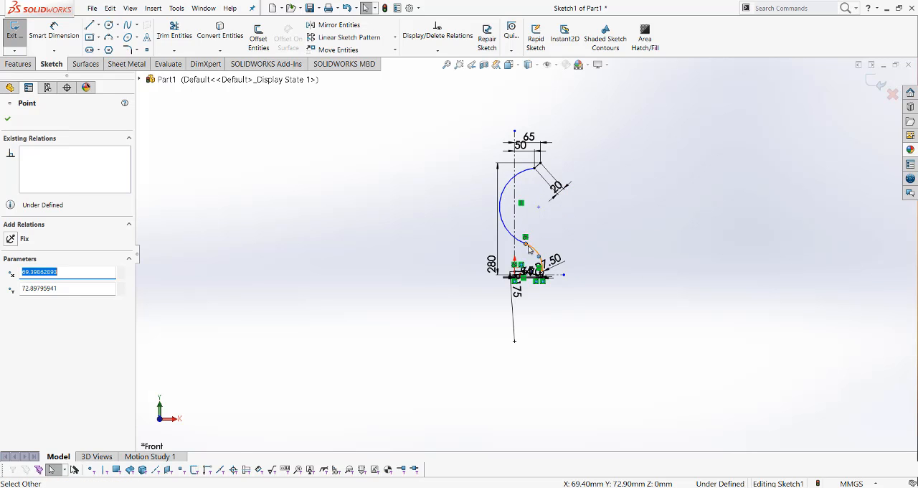
Dimension the vertical distance between the neck arc's upper and lower endpoints as 50 mm
{"action": "left_click", "coordinate": [54, 33]}
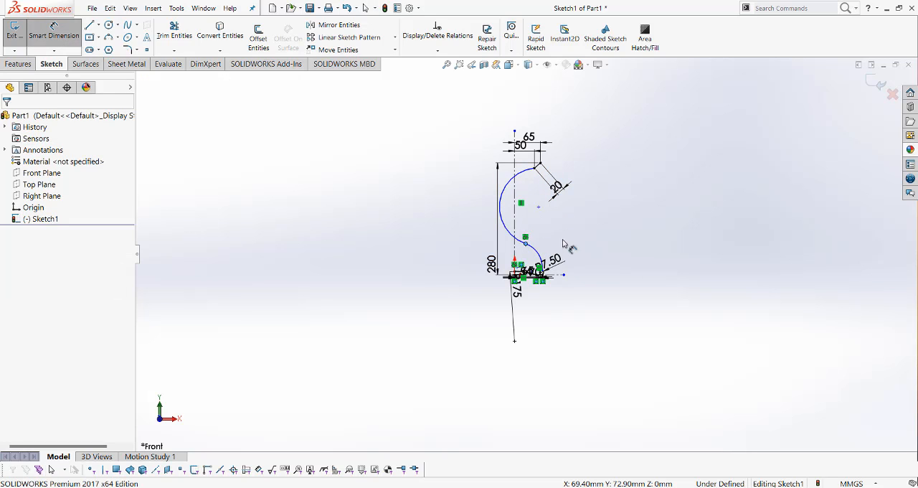
{"action": "left_click", "coordinate": [535, 170]}
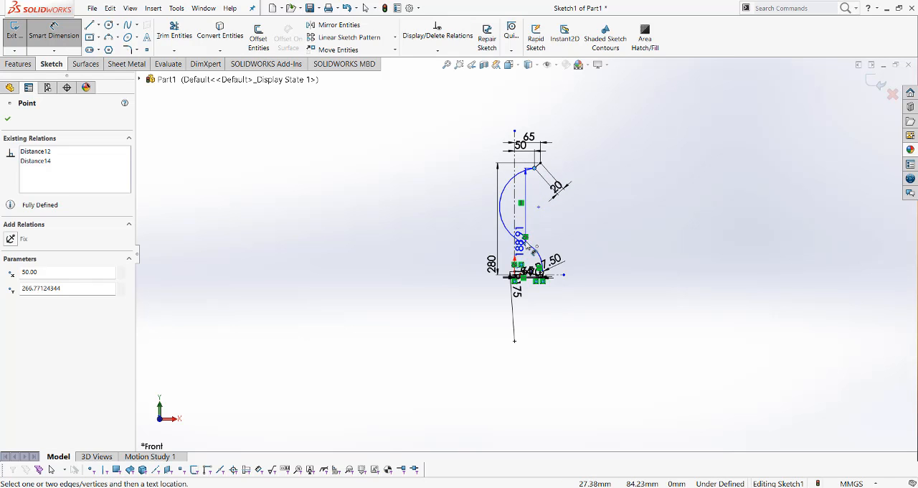
{"action": "left_click", "coordinate": [525, 243]}
{"action": "left_click", "coordinate": [644, 233]}
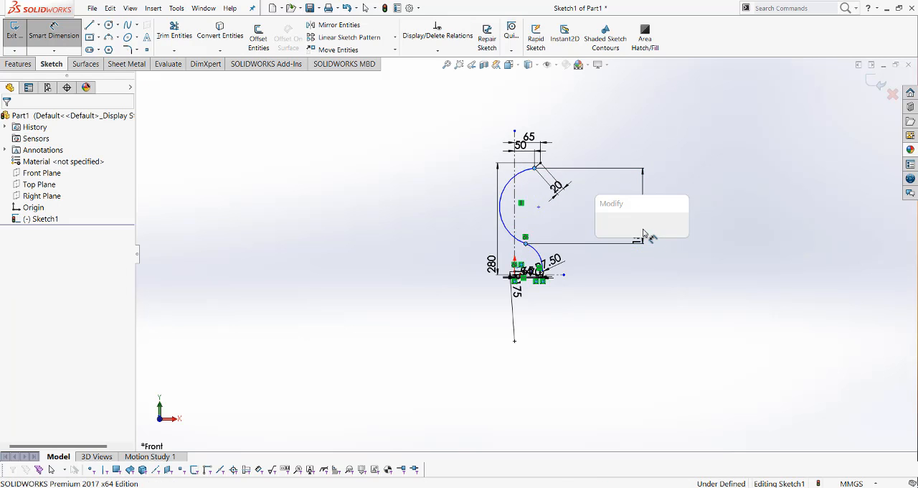
{"action": "key", "text": "Return"}
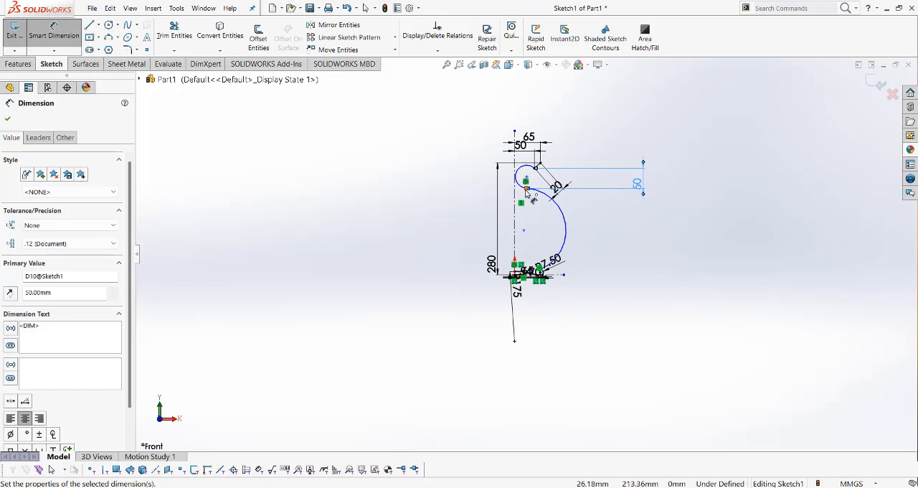
Try to add another horizontal dimension from the vertical centerline to the neck profile, cancel it and undo the last dimension change
{"action": "scroll", "coordinate": [527, 191], "scroll_direction": "down", "scroll_amount": 3}
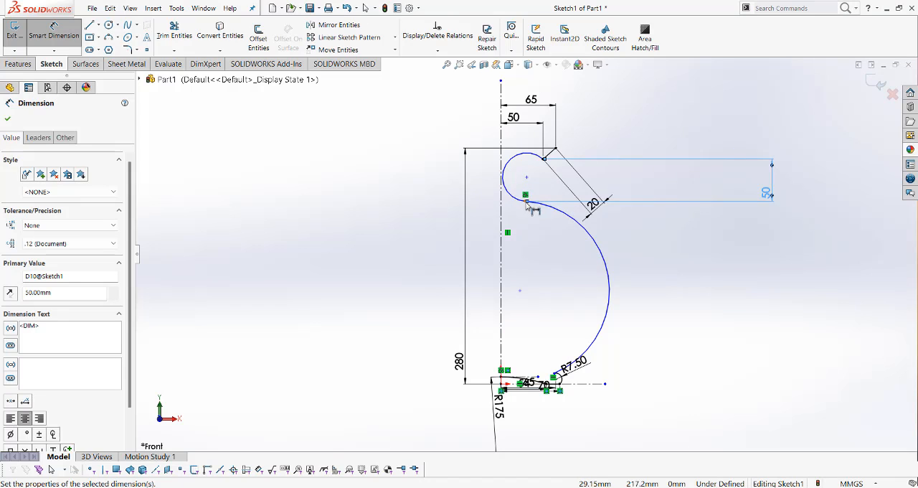
{"action": "left_click_drag", "start_coordinate": [526, 203], "coordinate": [500, 208]}
{"action": "left_click", "coordinate": [508, 226]}
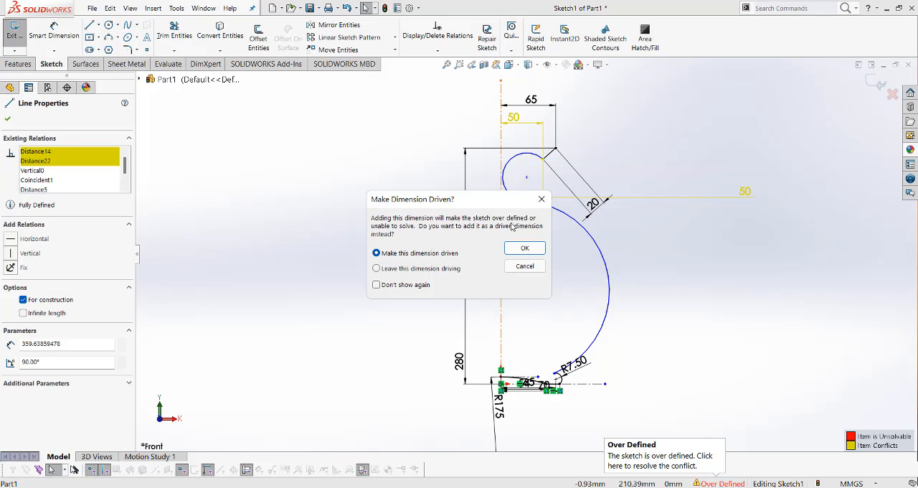
{"action": "left_click", "coordinate": [542, 198]}
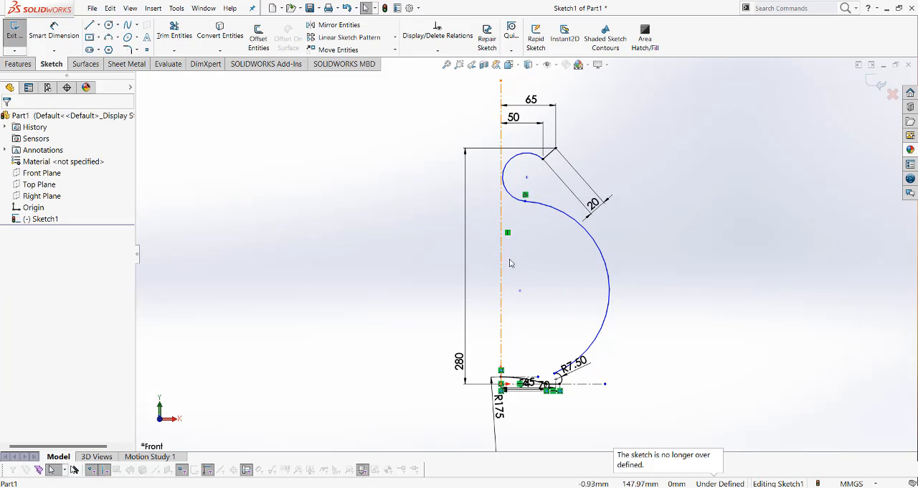
{"action": "key", "text": "ctrl+z"}
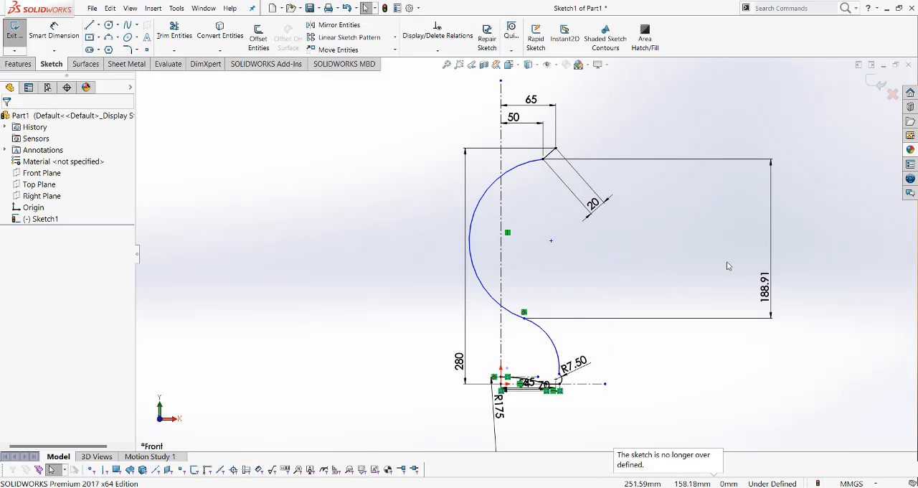
Set the existing vertical dimension between the neck arc's two endpoints to 50 mm
{"action": "double_click", "coordinate": [765, 287]}
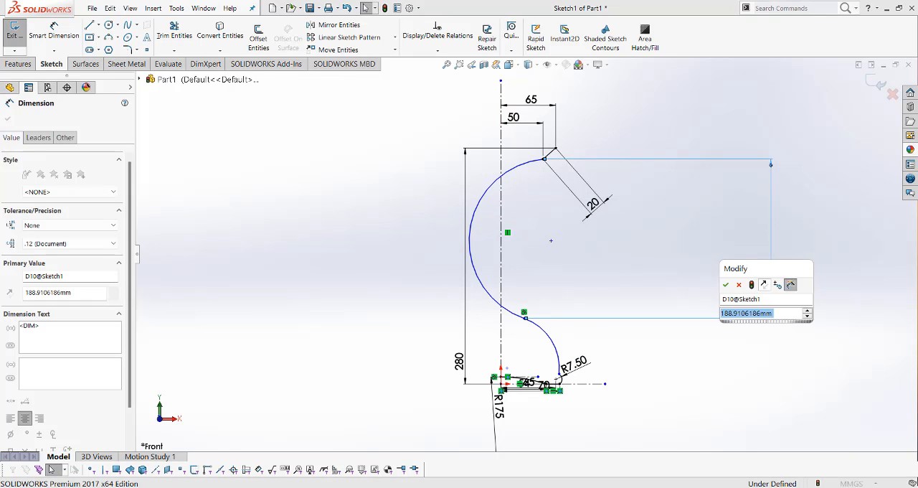
{"action": "type", "text": "50"}
{"action": "key", "text": "Return"}
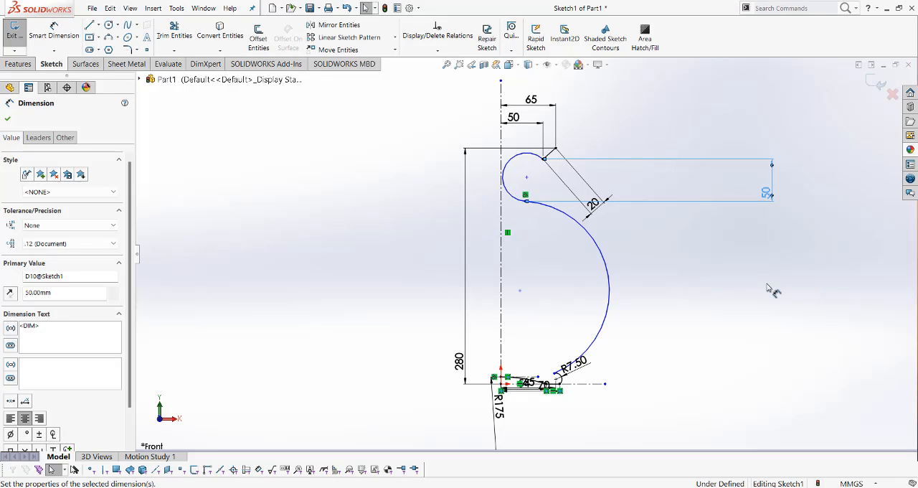
{"action": "left_click", "coordinate": [648, 273]}
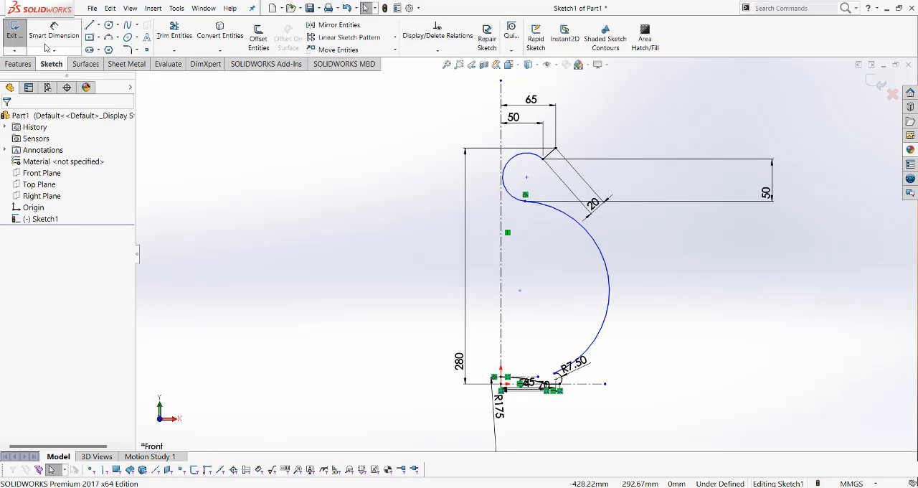
Dimension the horizontal distance from the vertical centerline to the shared endpoint of the neck and body arcs as 54 mm
{"action": "left_click", "coordinate": [54, 36]}
{"action": "left_click", "coordinate": [525, 195]}
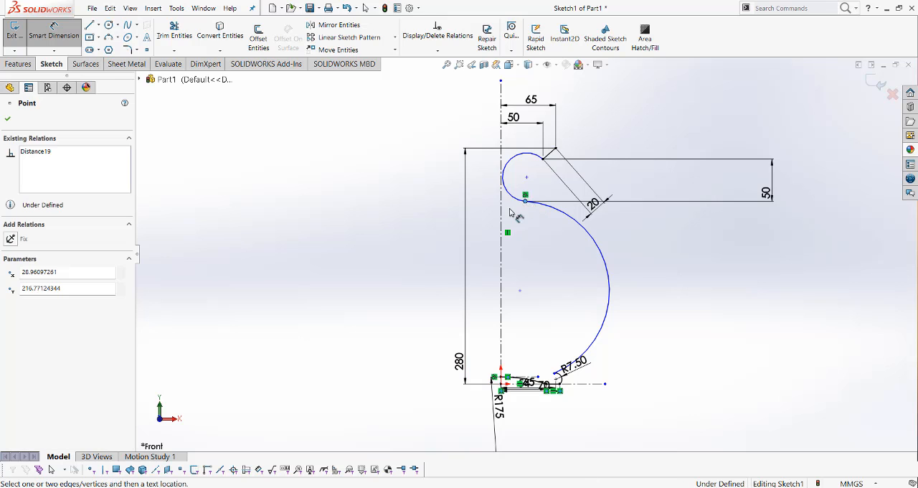
{"action": "left_click", "coordinate": [501, 217]}
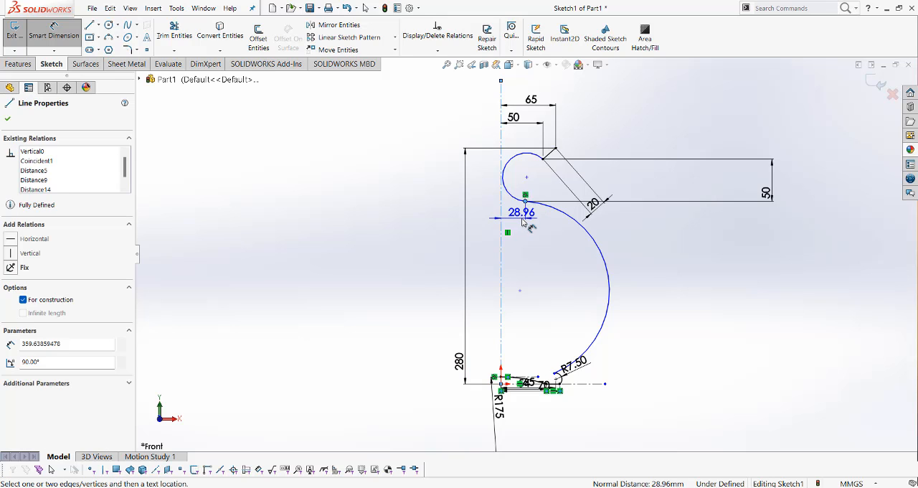
{"action": "left_click", "coordinate": [526, 222]}
{"action": "type", "text": "54"}
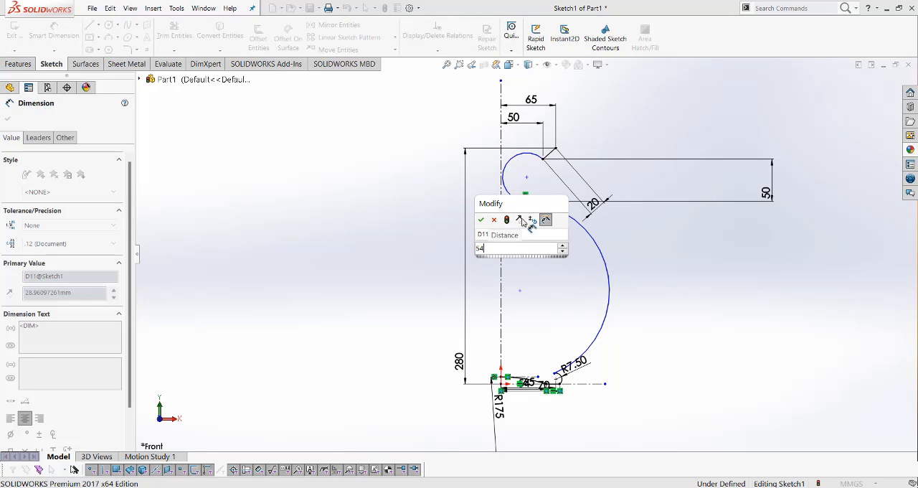
{"action": "key", "text": "Return"}
{"action": "left_click", "coordinate": [699, 263]}
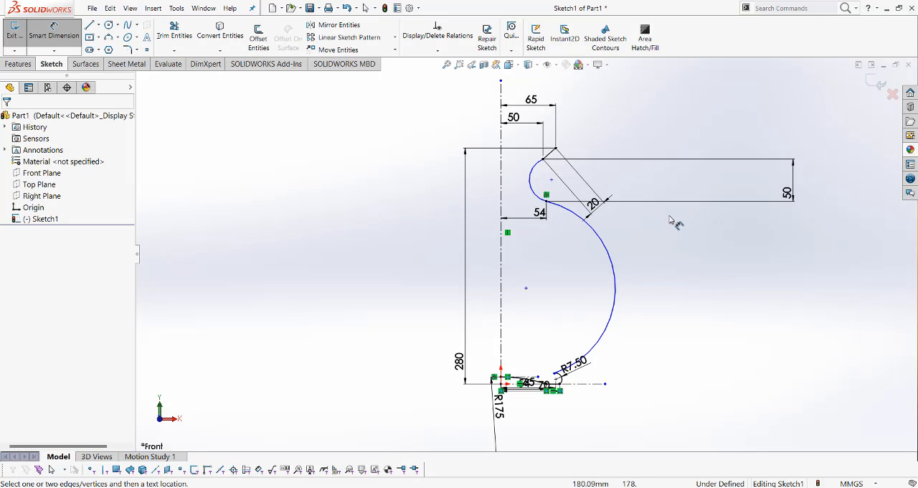
Dimension the radius of the large body arc as 220 mm
{"action": "scroll", "coordinate": [648, 267], "scroll_direction": "down", "scroll_amount": 1}
{"action": "scroll", "coordinate": [647, 267], "scroll_direction": "up", "scroll_amount": 1}
{"action": "scroll", "coordinate": [600, 277], "scroll_direction": "up", "scroll_amount": 1}
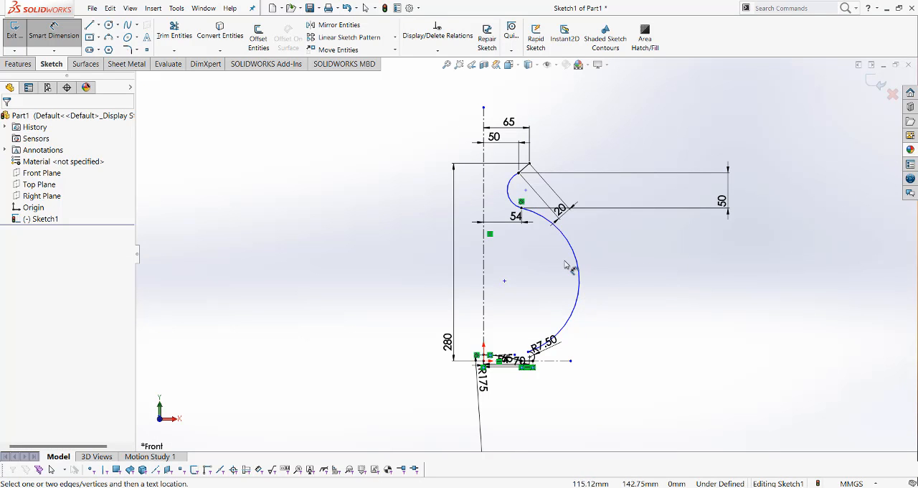
{"action": "left_click", "coordinate": [580, 270]}
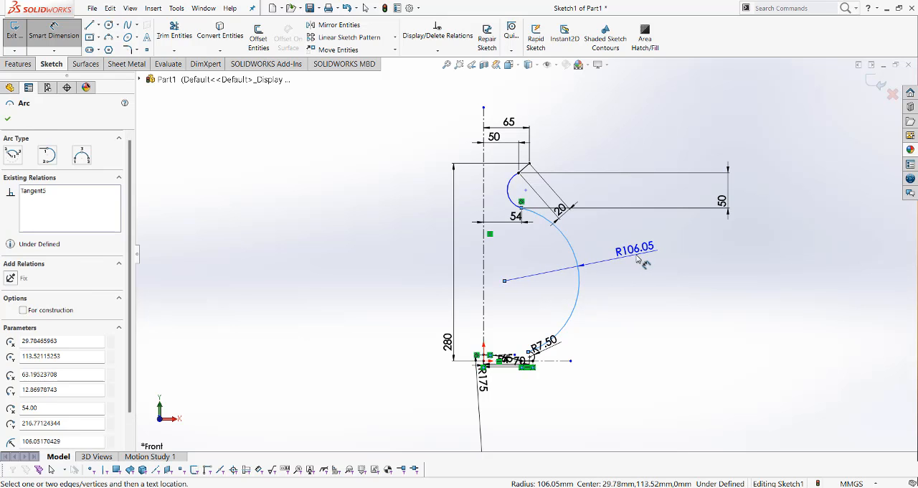
{"action": "left_click", "coordinate": [638, 259]}
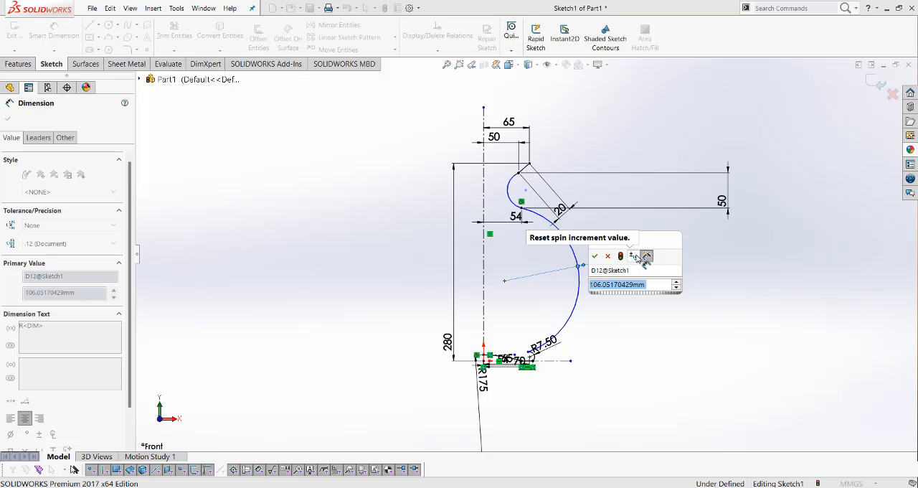
{"action": "type", "text": "220"}
{"action": "key", "text": "Return"}
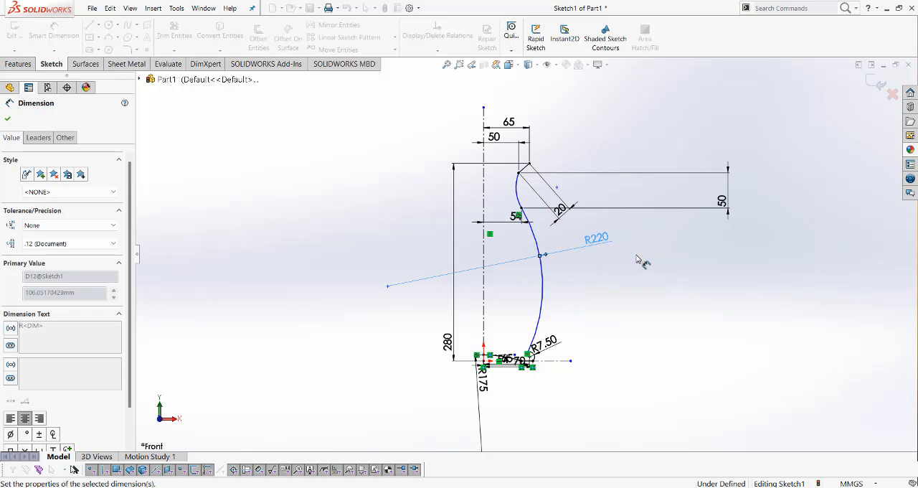
{"action": "scroll", "coordinate": [523, 248], "scroll_direction": "down", "scroll_amount": 3}
{"action": "scroll", "coordinate": [544, 263], "scroll_direction": "up", "scroll_amount": 3}
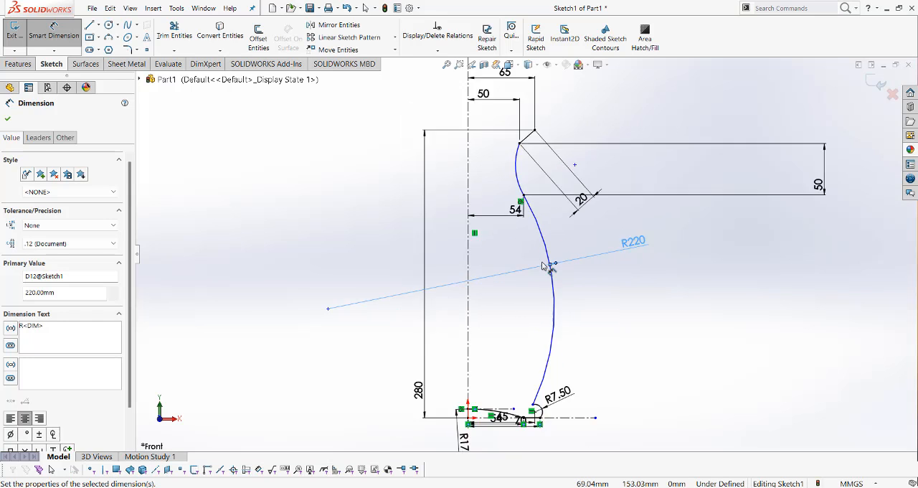
{"action": "left_click", "coordinate": [725, 413]}
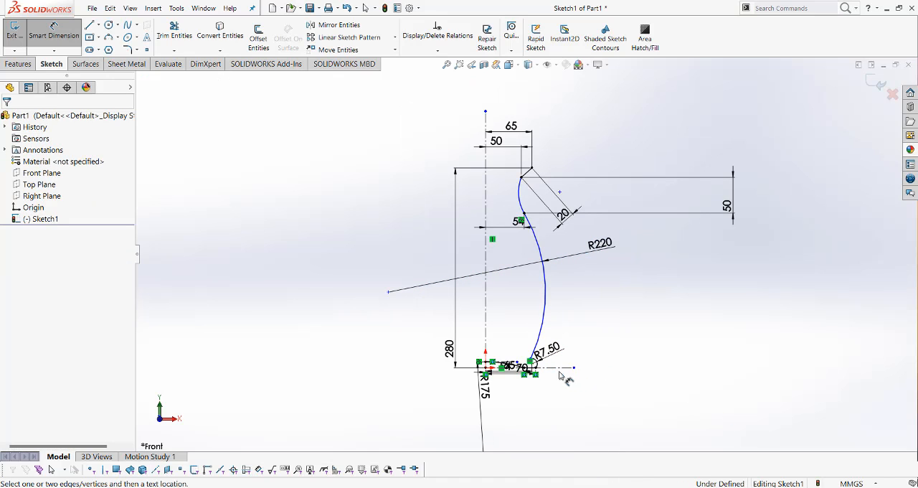
{"action": "key", "text": "Escape"}
Make the body arc tangent to the small R7.50 foot arc at their shared endpoint
{"action": "scroll", "coordinate": [541, 375], "scroll_direction": "down", "scroll_amount": 5}
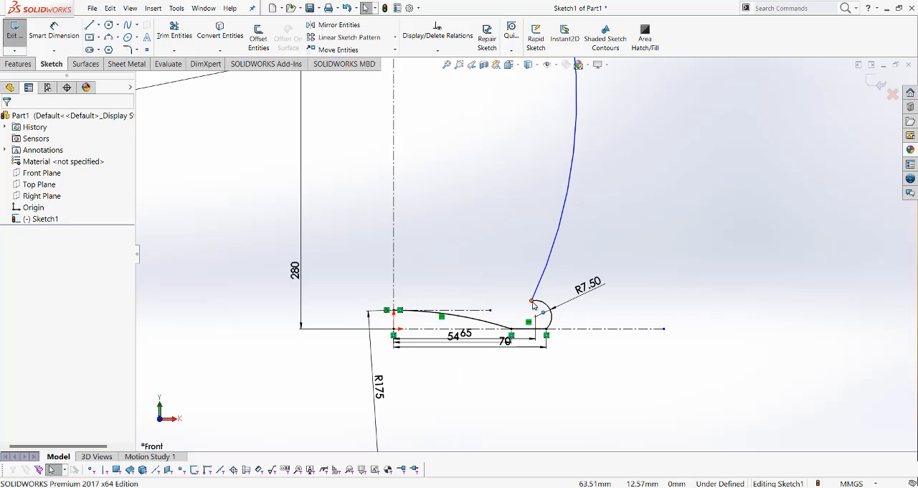
{"action": "left_click", "coordinate": [528, 321]}
{"action": "left_click", "coordinate": [560, 259]}
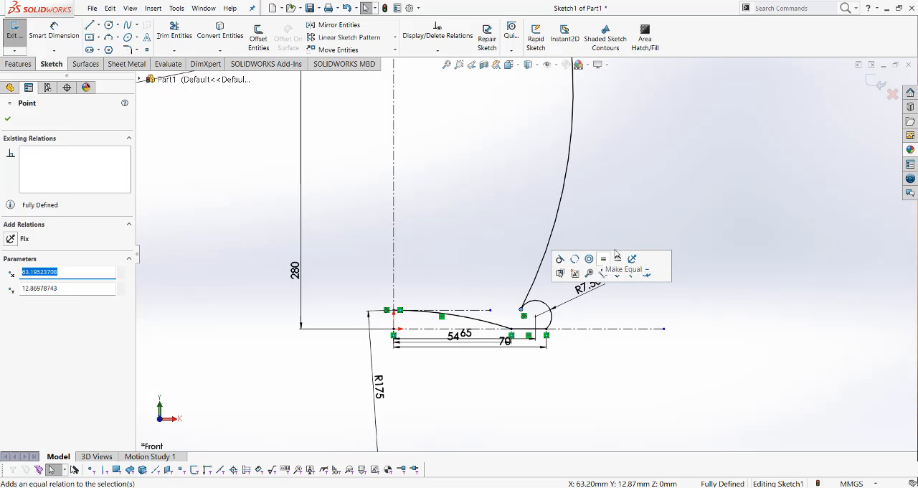
Create a revolved surface from the jug profile, 360 degrees about the vertical centerline
{"action": "key", "text": "f"}
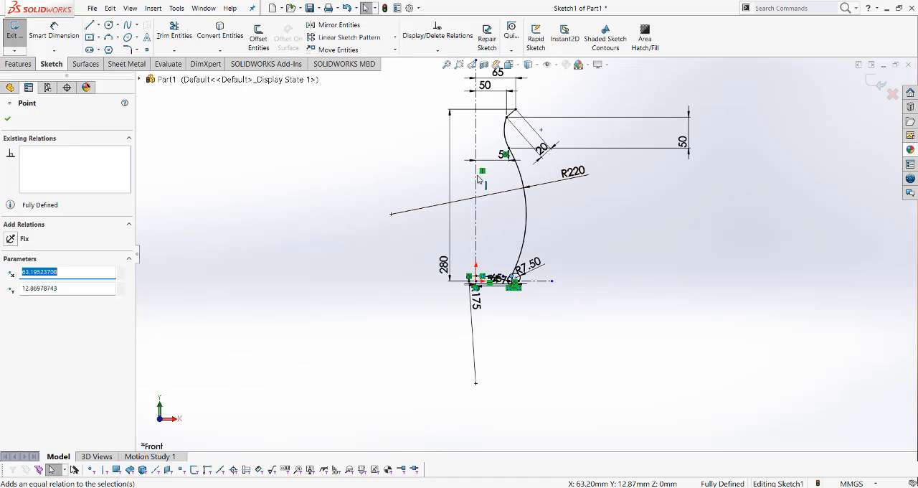
{"action": "scroll", "coordinate": [531, 262], "scroll_direction": "down", "scroll_amount": 2}
{"action": "scroll", "coordinate": [533, 260], "scroll_direction": "up", "scroll_amount": 2}
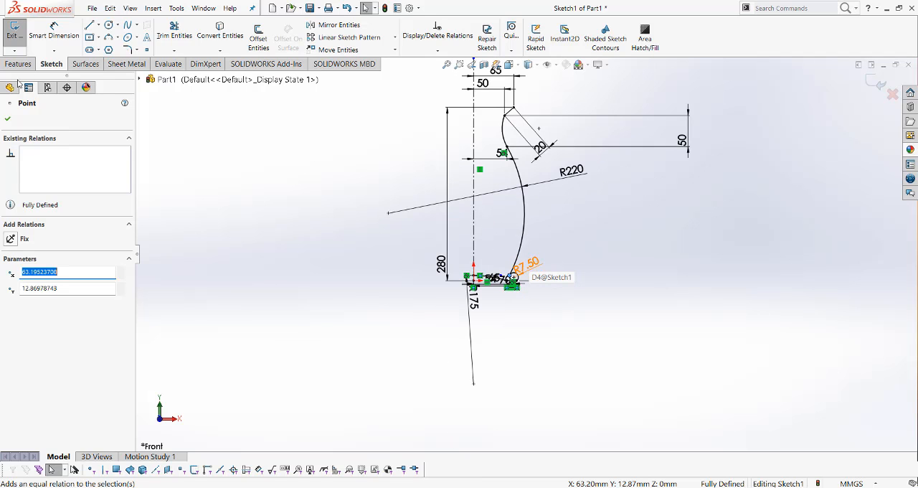
{"action": "left_click", "coordinate": [86, 64]}
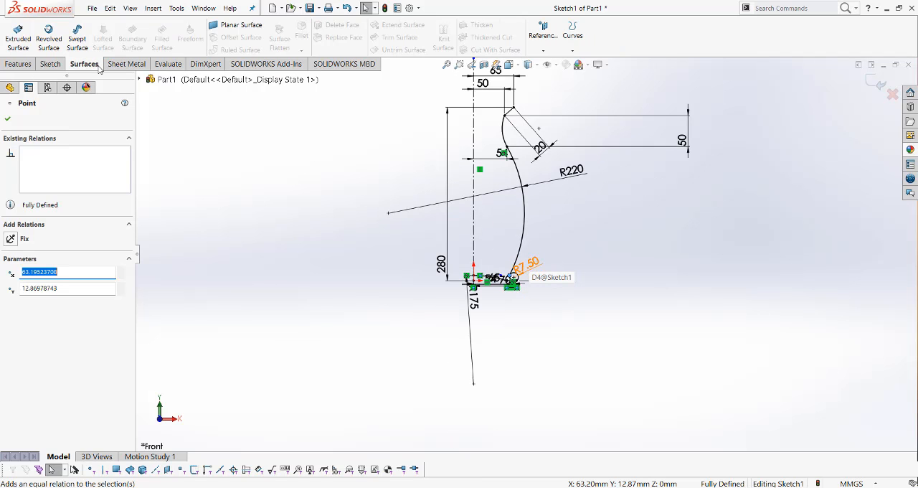
{"action": "left_click", "coordinate": [49, 37]}
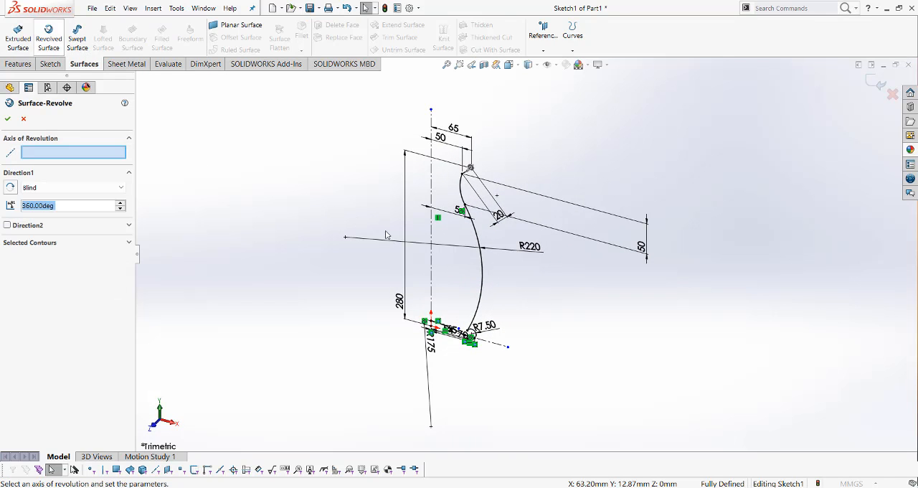
{"action": "left_click", "coordinate": [433, 241]}
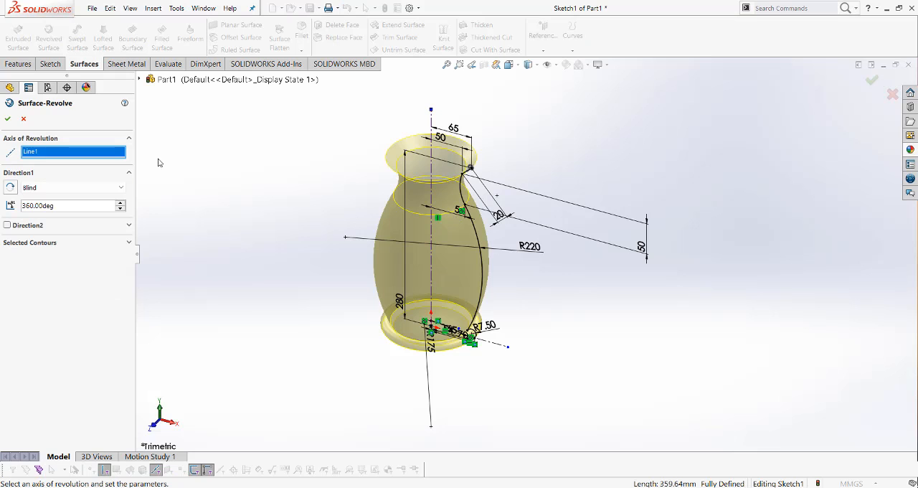
{"action": "left_click", "coordinate": [6, 120]}
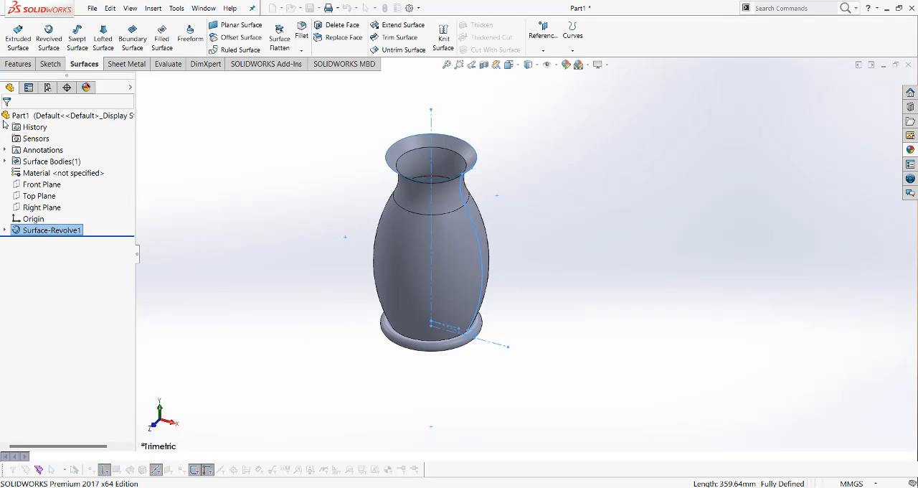
Orient the view normal to the Right Plane and start a new sketch on that plane
{"action": "mouse_move", "coordinate": [513, 268]}
{"action": "middle_mouse_down"}
{"action": "mouse_move", "coordinate": [476, 273]}
{"action": "mouse_move", "coordinate": [508, 247]}
{"action": "mouse_move", "coordinate": [492, 263]}
{"action": "middle_mouse_up"}
{"action": "left_click", "coordinate": [559, 248]}
{"action": "scroll", "coordinate": [456, 242], "scroll_direction": "down", "scroll_amount": 2}
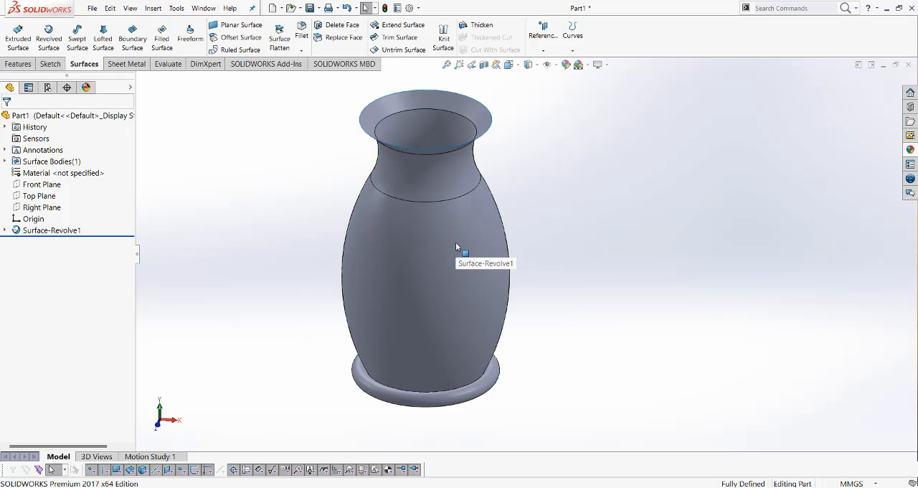
{"action": "scroll", "coordinate": [456, 242], "scroll_direction": "up", "scroll_amount": 2}
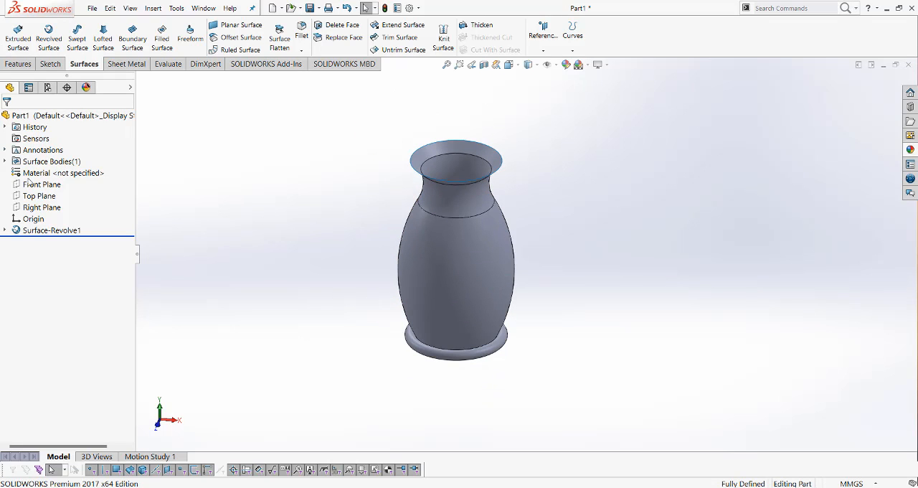
{"action": "left_click", "coordinate": [41, 206]}
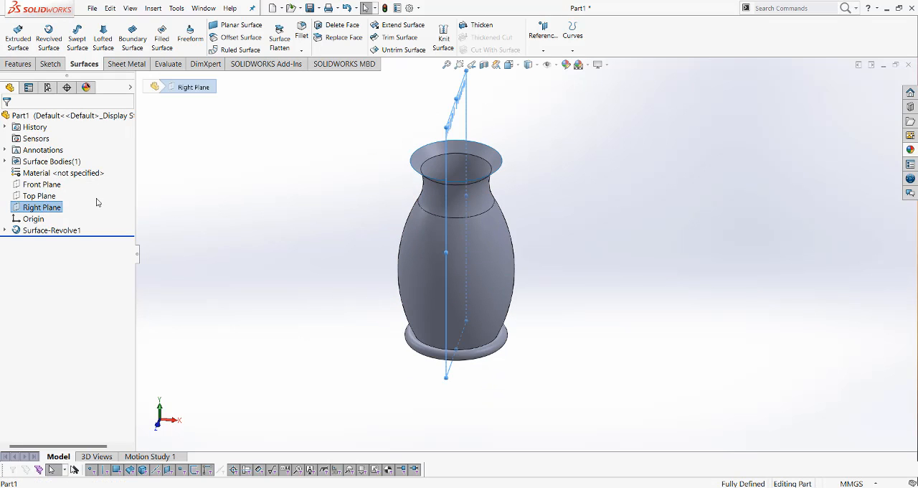
{"action": "right_click", "coordinate": [49, 209]}
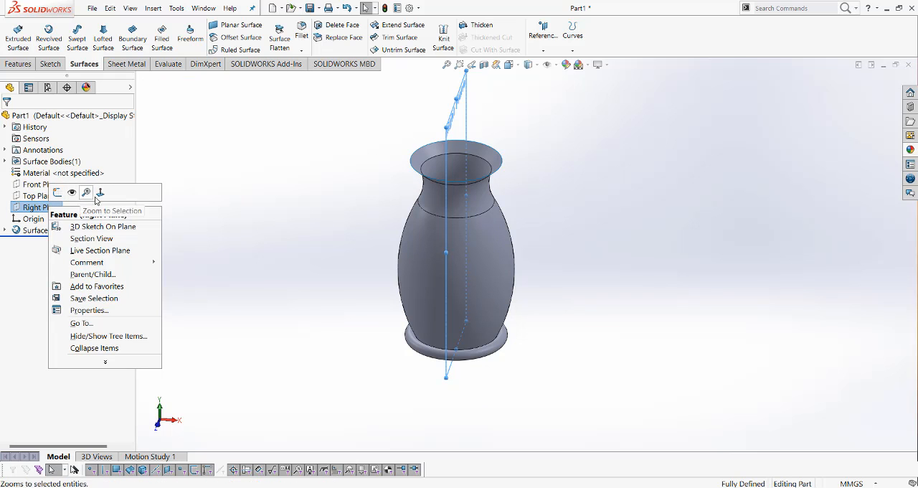
{"action": "left_click", "coordinate": [99, 193]}
{"action": "right_click", "coordinate": [462, 126]}
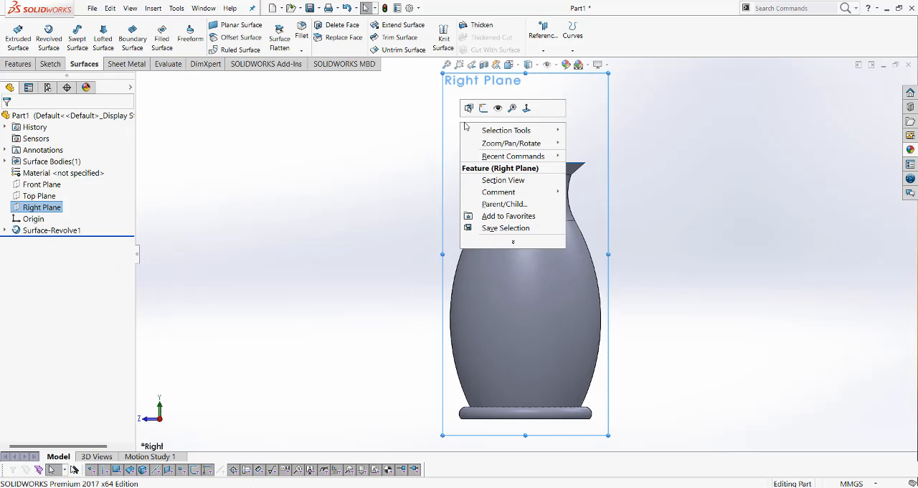
{"action": "left_click", "coordinate": [485, 111]}
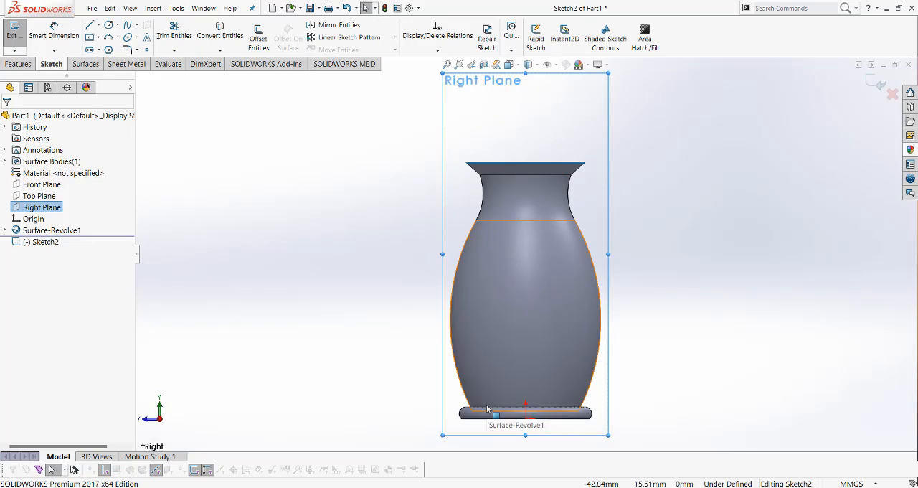
Sketch a vertical centerline about 322 mm long from the origin up past the jug's rim
{"action": "left_click", "coordinate": [100, 26]}
{"action": "left_click", "coordinate": [112, 47]}
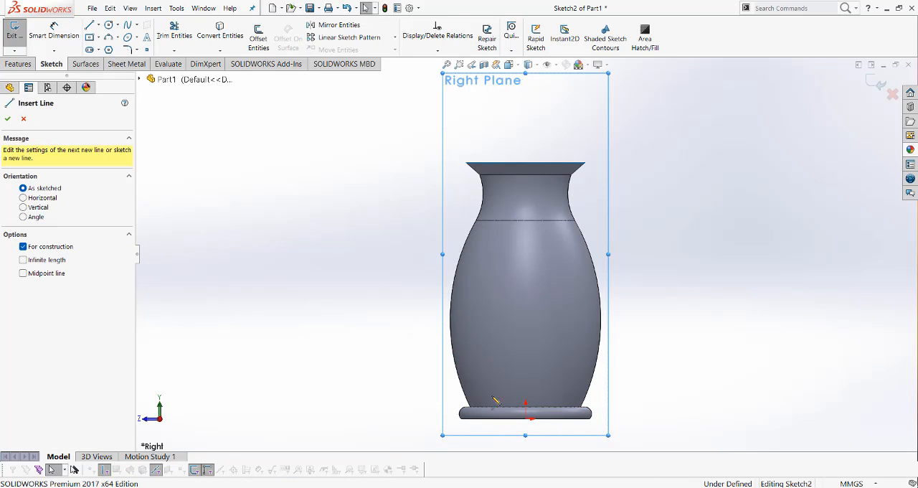
{"action": "left_click", "coordinate": [525, 418]}
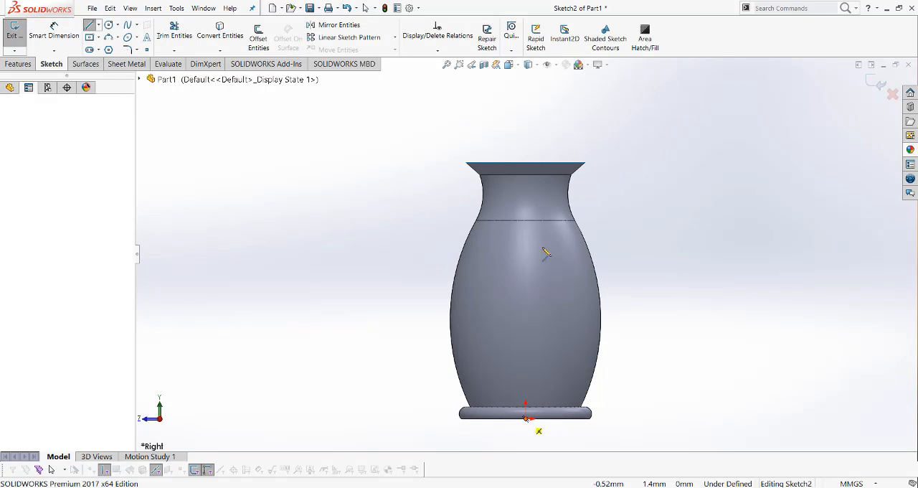
{"action": "left_click", "coordinate": [526, 122]}
{"action": "key", "text": "Escape"}
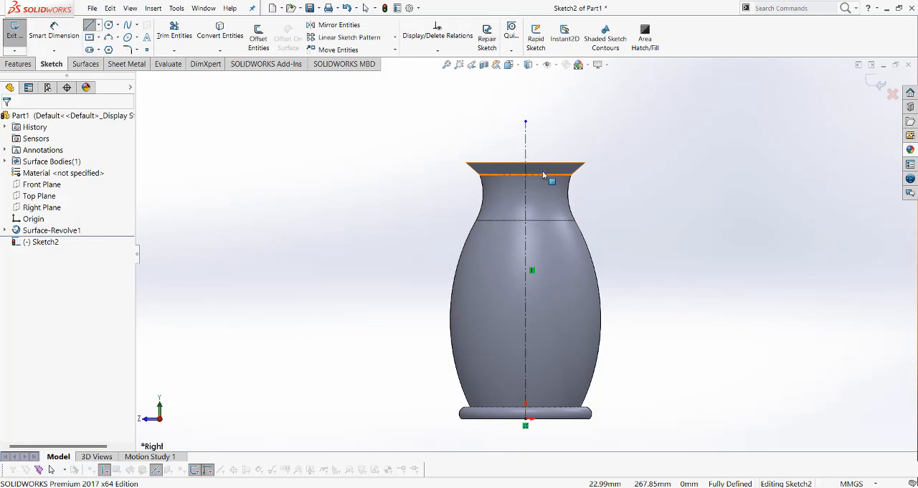
{"action": "left_click", "coordinate": [51, 469]}
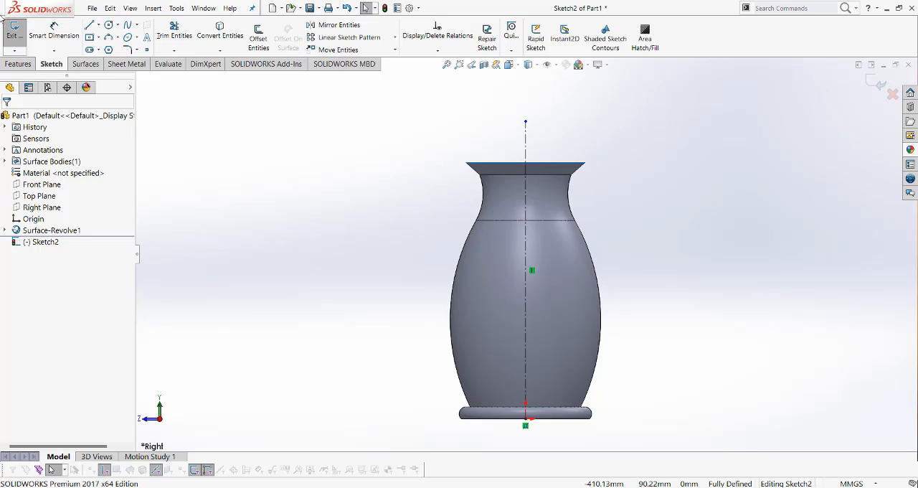
Sketch a three-line handle path with perpendicular corners, starting and ending on the centerline, with an outer line about 82 mm long
{"action": "left_click", "coordinate": [89, 26]}
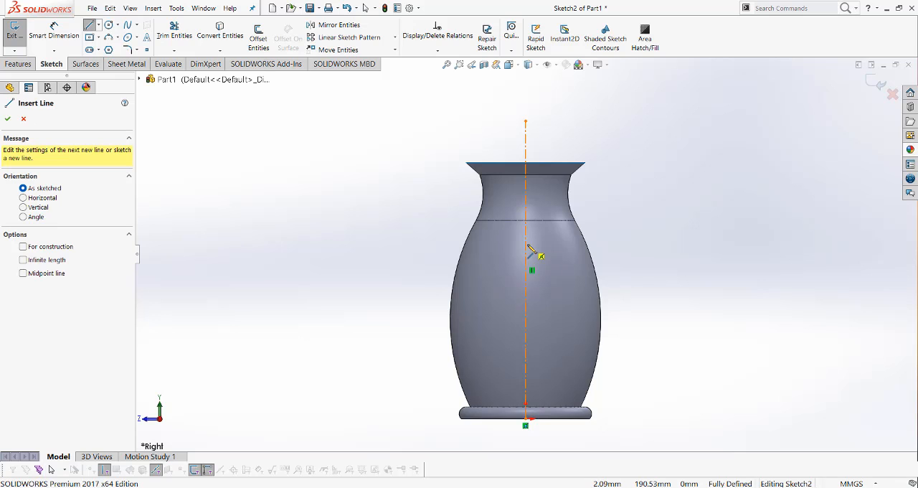
{"action": "left_click", "coordinate": [527, 246]}
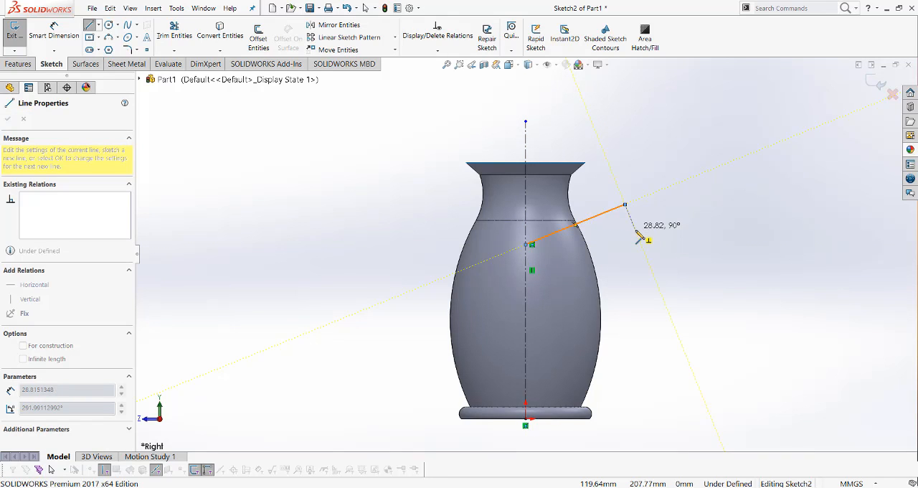
{"action": "left_click", "coordinate": [653, 274]}
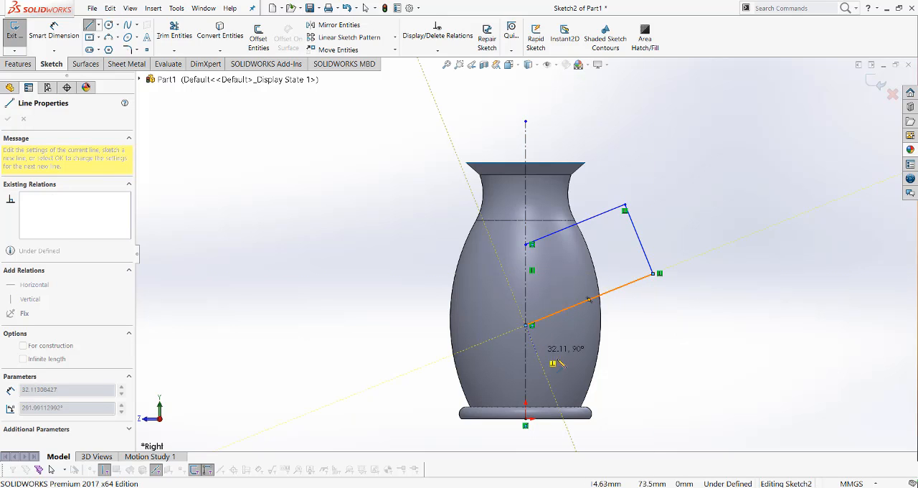
{"action": "left_click", "coordinate": [531, 325]}
{"action": "key", "text": "Escape"}
{"action": "key", "text": "Escape"}
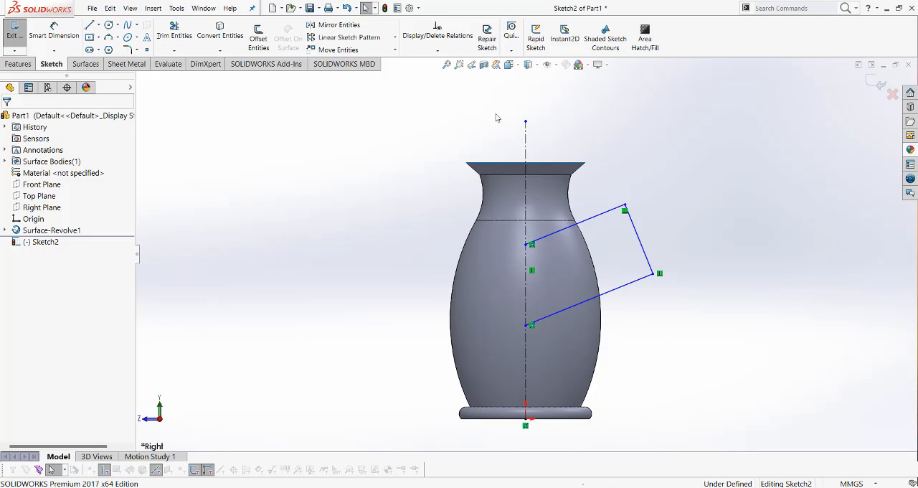
Dimension the outer line of the handle path as 120 mm
{"action": "left_click", "coordinate": [53, 30]}
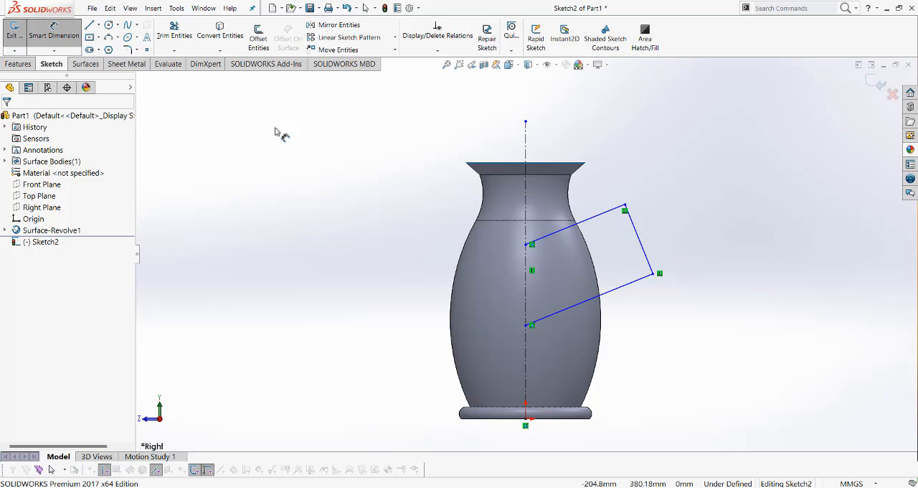
{"action": "left_click", "coordinate": [641, 242]}
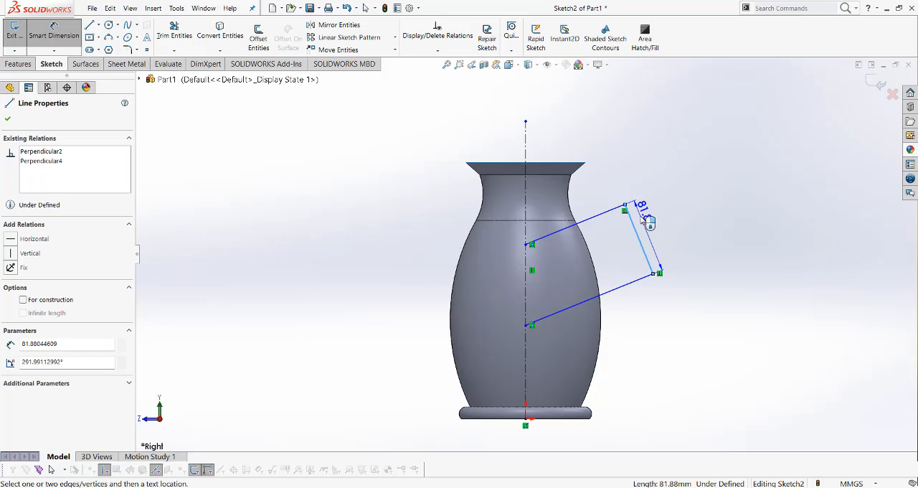
{"action": "left_click", "coordinate": [644, 220]}
{"action": "type", "text": "22"}
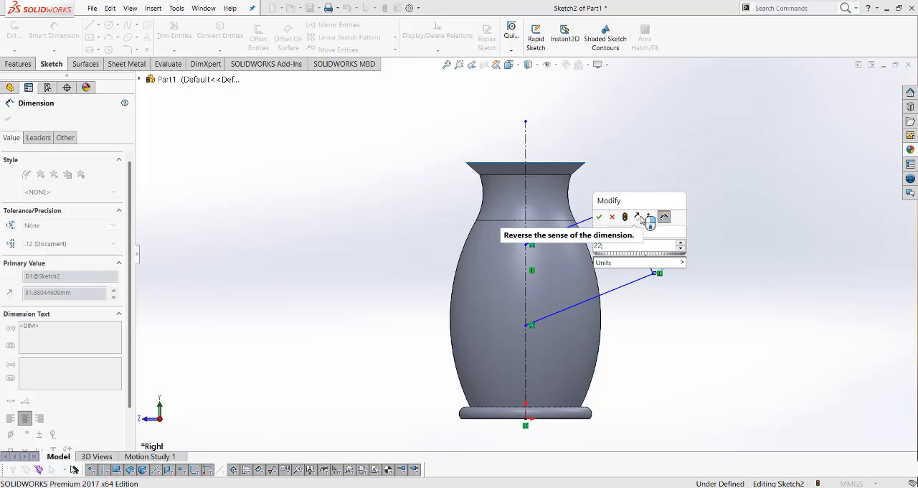
{"action": "key", "text": "BackSpace"}
{"action": "key", "text": "BackSpace"}
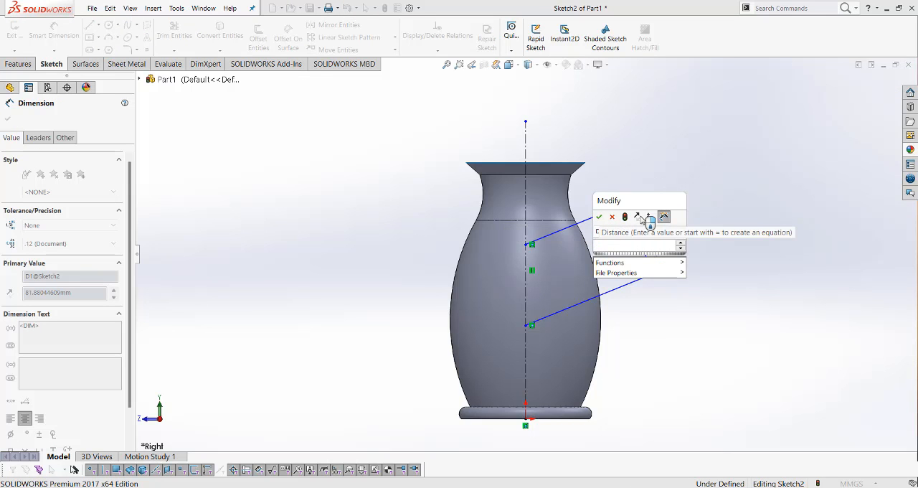
{"action": "type", "text": "12"}
{"action": "key", "text": "Return"}
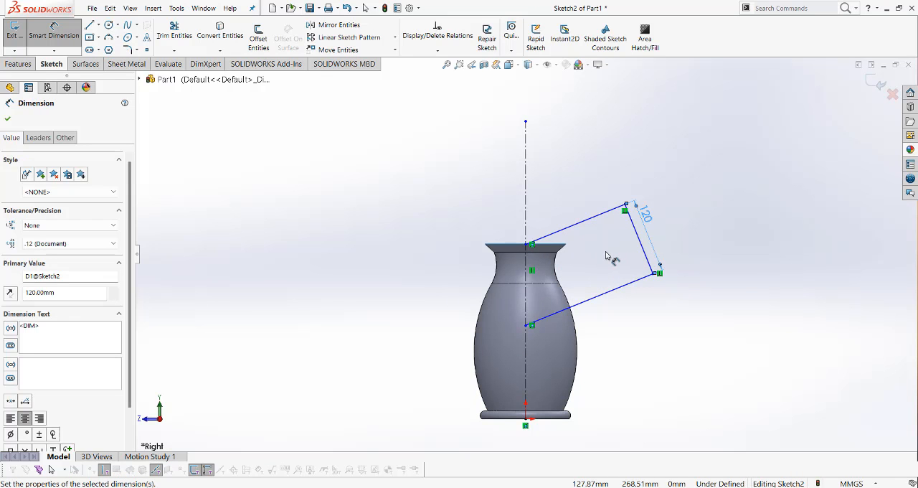
Dimension the angle between the vertical centerline and the upper handle line as 70 degrees
{"action": "scroll", "coordinate": [607, 255], "scroll_direction": "down", "scroll_amount": 1}
{"action": "scroll", "coordinate": [606, 255], "scroll_direction": "up", "scroll_amount": 2}
{"action": "scroll", "coordinate": [606, 256], "scroll_direction": "down", "scroll_amount": 1}
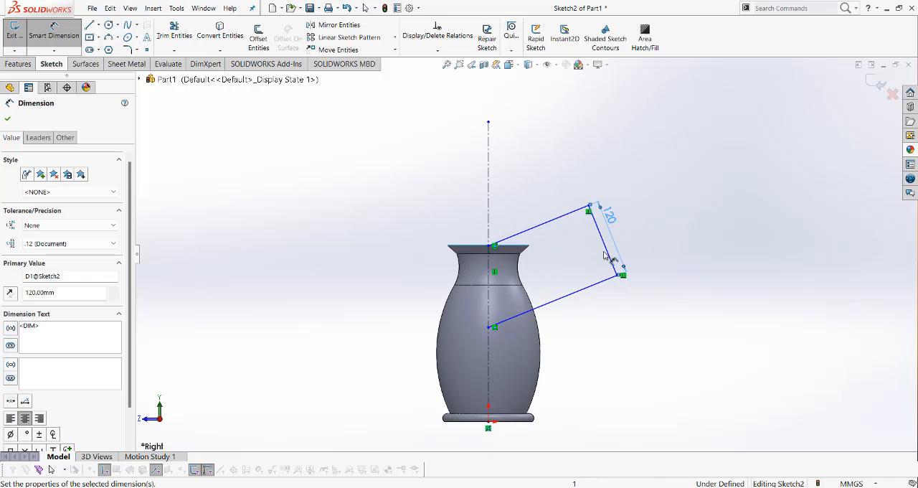
{"action": "left_click", "coordinate": [489, 233]}
{"action": "left_click", "coordinate": [521, 235]}
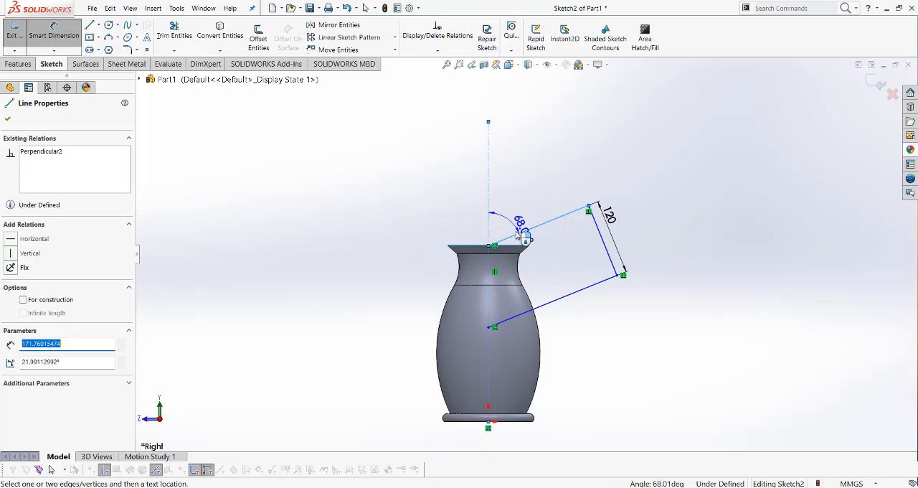
{"action": "left_click", "coordinate": [522, 229]}
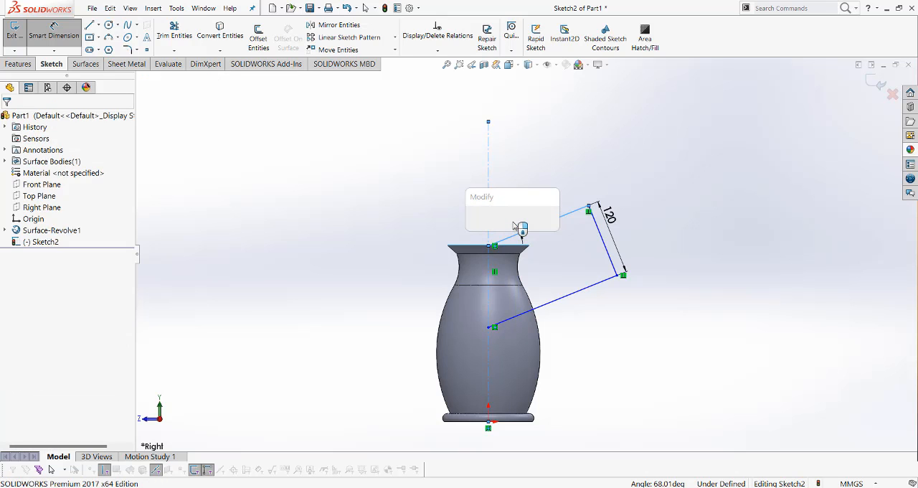
{"action": "type", "text": "70"}
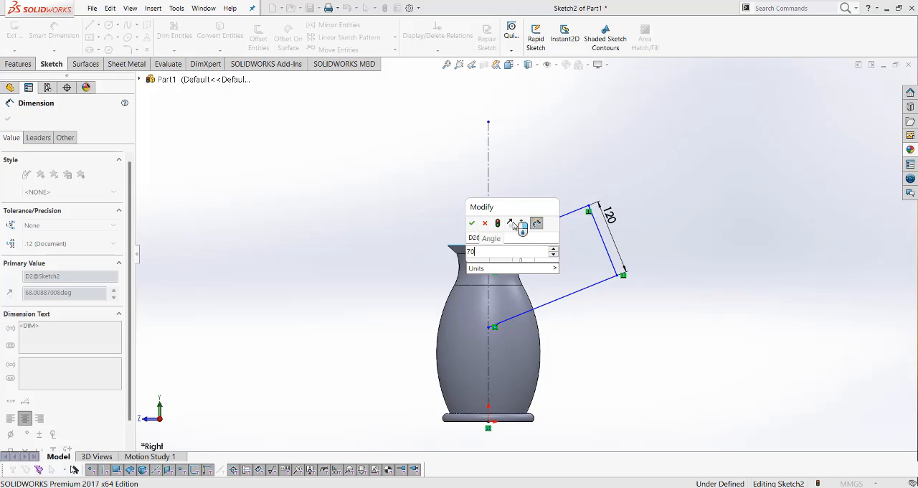
{"action": "key", "text": "Return"}
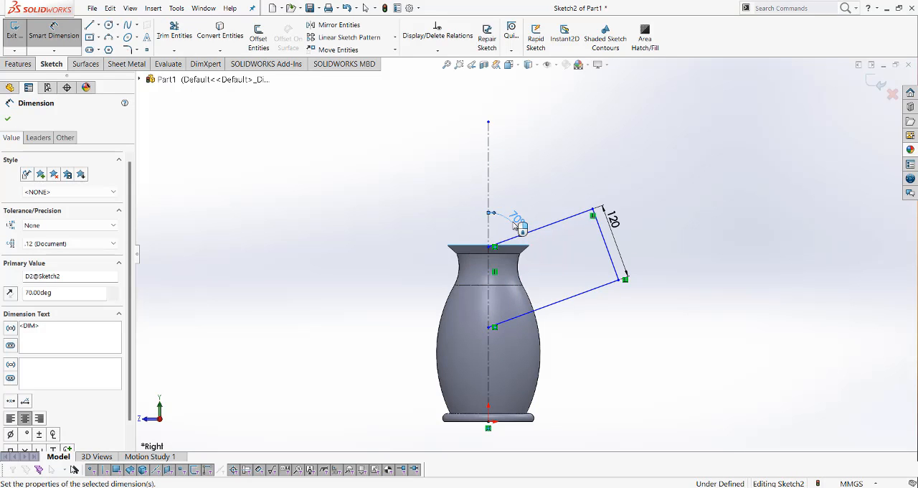
{"action": "left_click", "coordinate": [645, 228]}
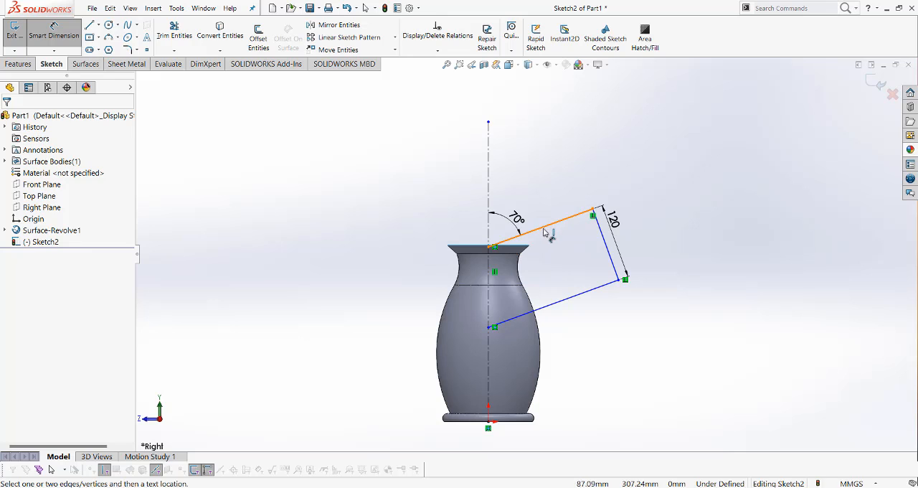
{"action": "left_click", "coordinate": [489, 249]}
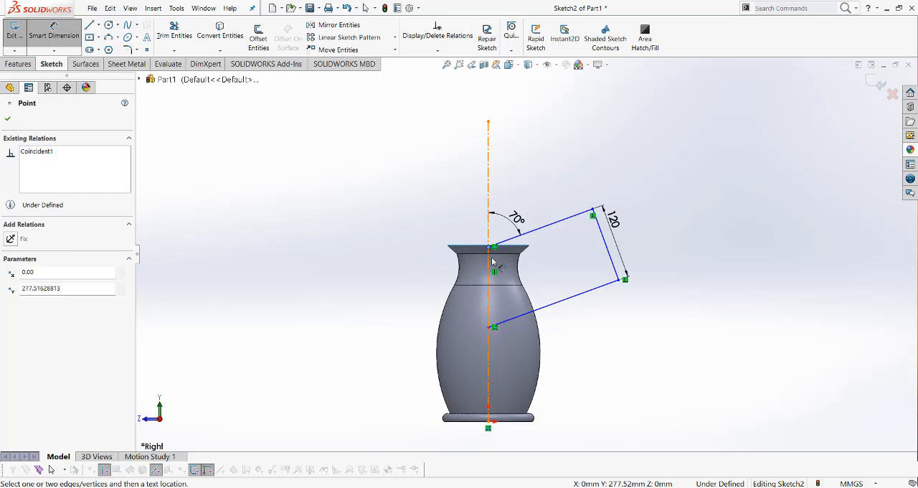
{"action": "left_click", "coordinate": [489, 248]}
{"action": "key", "text": "Escape"}
{"action": "key", "text": "Escape"}
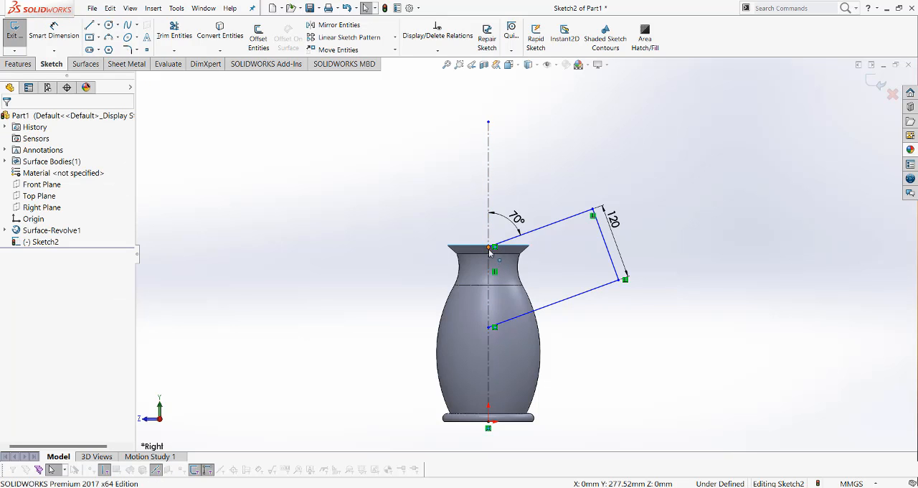
Move the handle path down along the centerline so its upper line starts inside the jug body, just below the neck
{"action": "left_click_drag", "start_coordinate": [491, 250], "coordinate": [494, 300]}
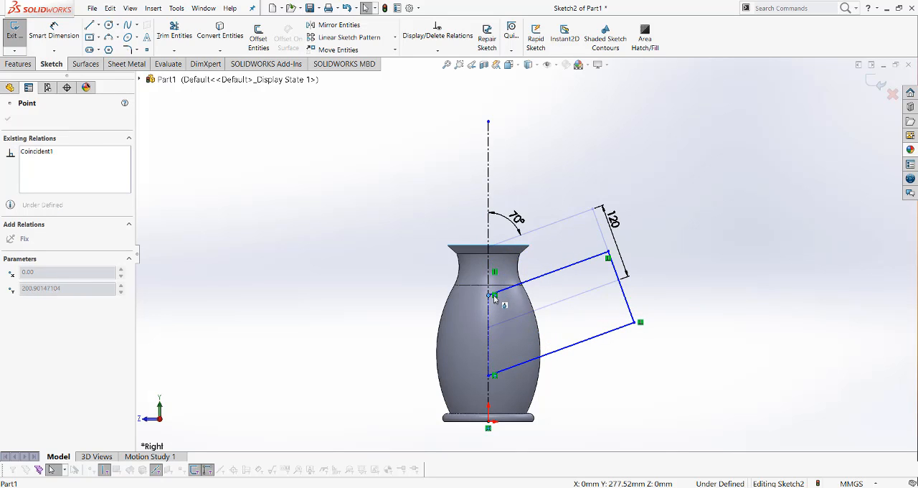
{"action": "left_click", "coordinate": [693, 274]}
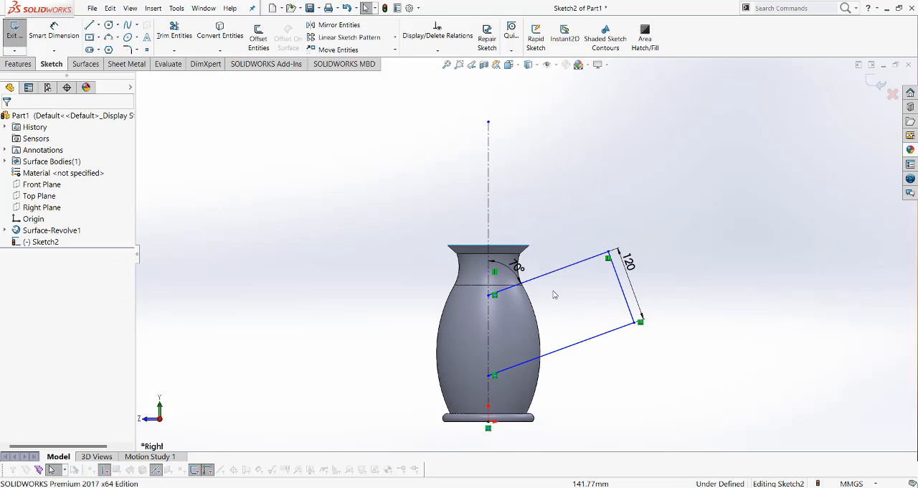
{"action": "scroll", "coordinate": [554, 294], "scroll_direction": "up", "scroll_amount": 3}
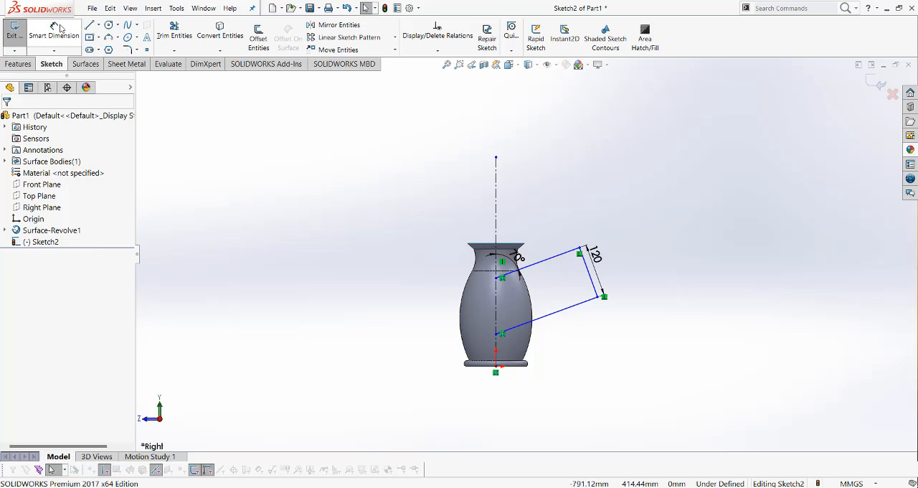
Start a Sketch Fillet, then switch to the reference drawing in Photos and circle the R25 handle corner radius
{"action": "left_click", "coordinate": [126, 51]}
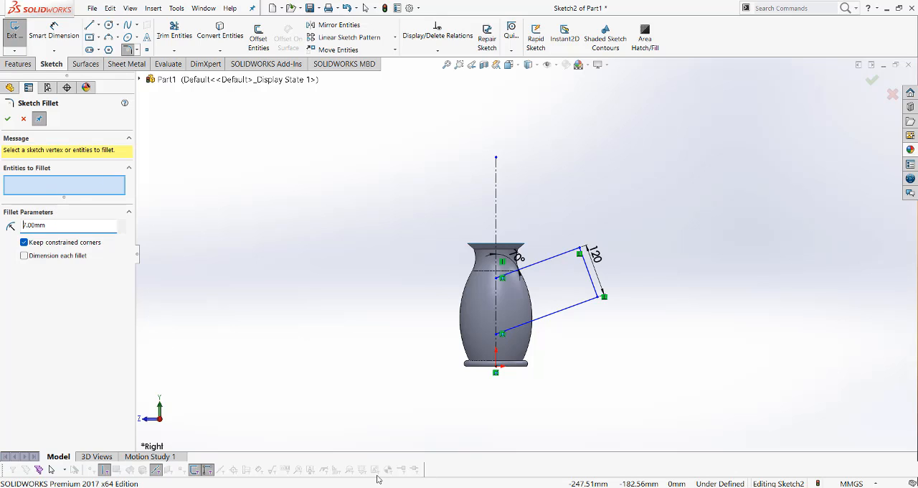
{"action": "key", "text": "alt+Tab"}
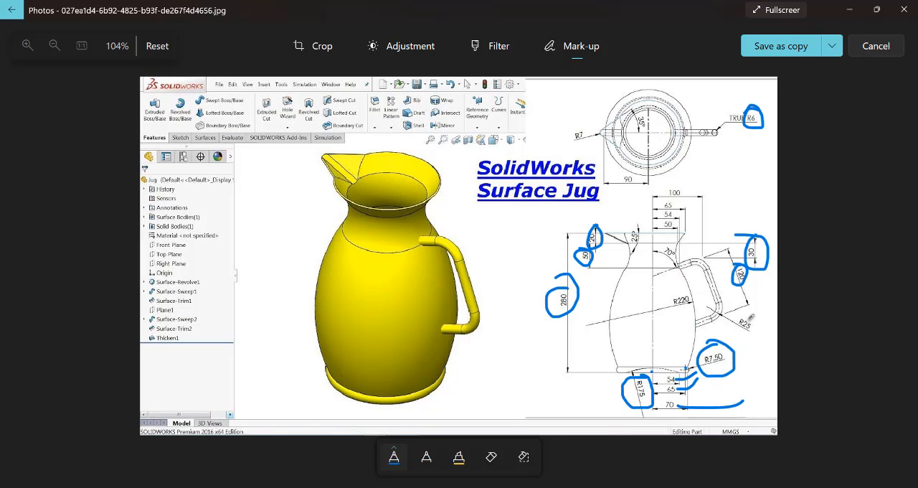
{"action": "left_click_drag", "start_coordinate": [752, 306], "coordinate": [719, 318]}
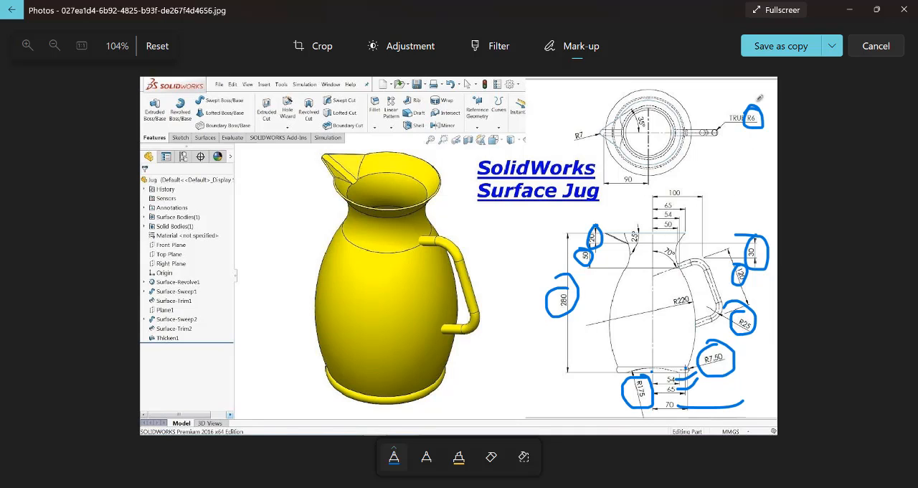
{"action": "left_click", "coordinate": [850, 10]}
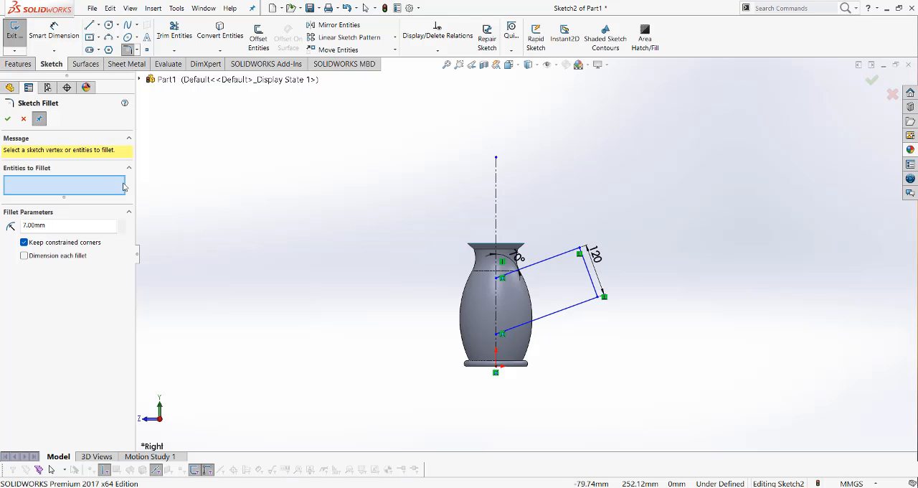
Fillet both outer corners of the handle path with a 25 mm radius
{"action": "left_click_drag", "start_coordinate": [50, 227], "coordinate": [23, 225]}
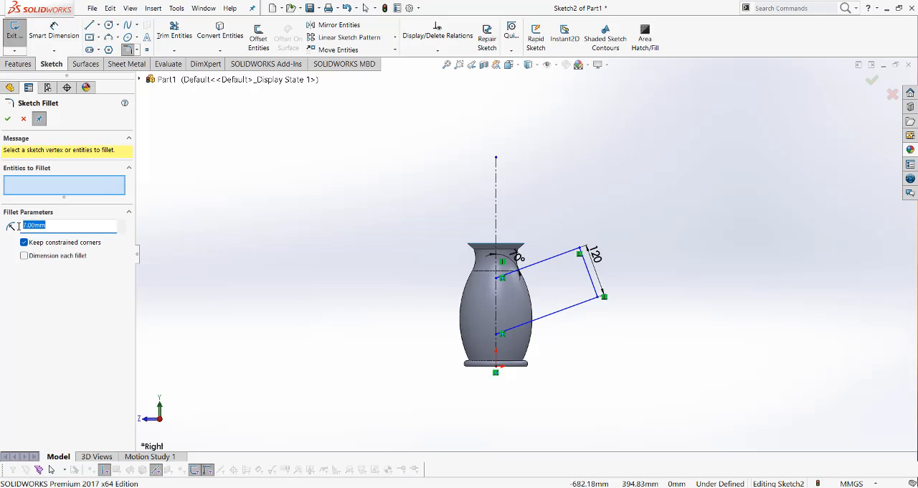
{"action": "left_click", "coordinate": [558, 256]}
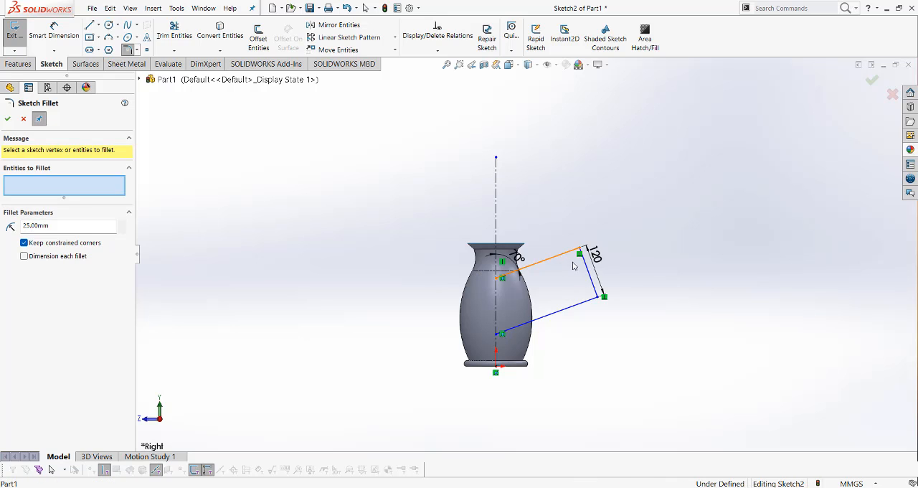
{"action": "left_click", "coordinate": [590, 302]}
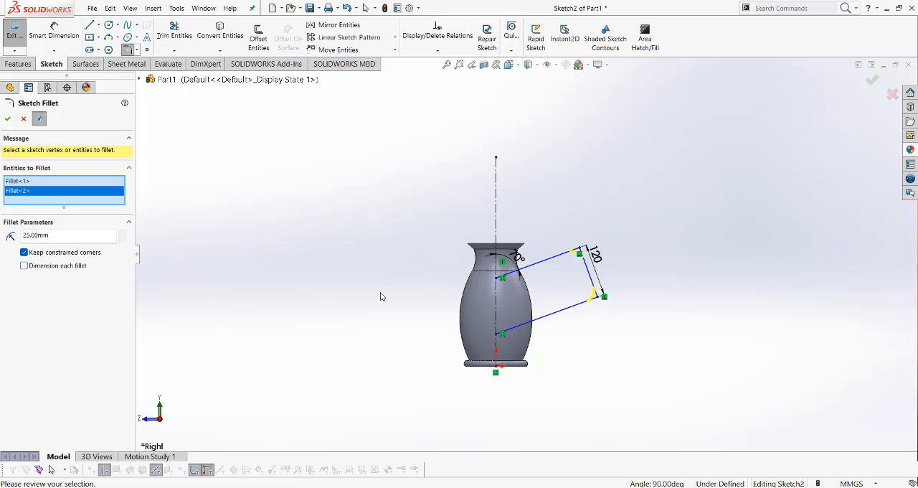
{"action": "left_click", "coordinate": [7, 119]}
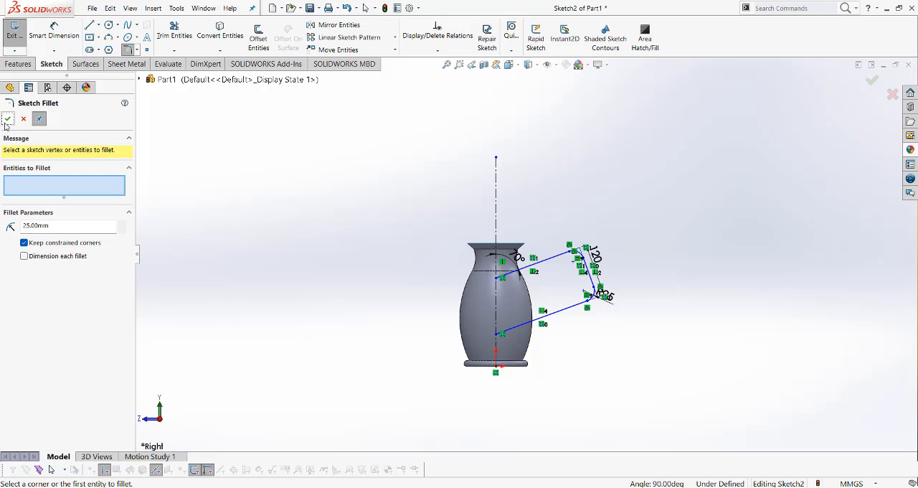
{"action": "left_click", "coordinate": [7, 119]}
Switch to the reference drawing in Photos, circle the 100 mm handle offset dimension, and return to SOLIDWORKS
{"action": "scroll", "coordinate": [677, 310], "scroll_direction": "down", "scroll_amount": 3}
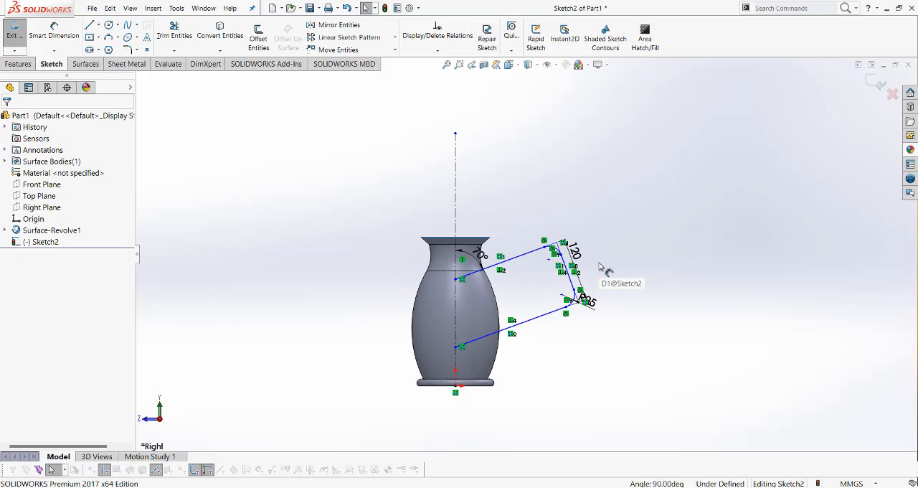
{"action": "left_click", "coordinate": [564, 487]}
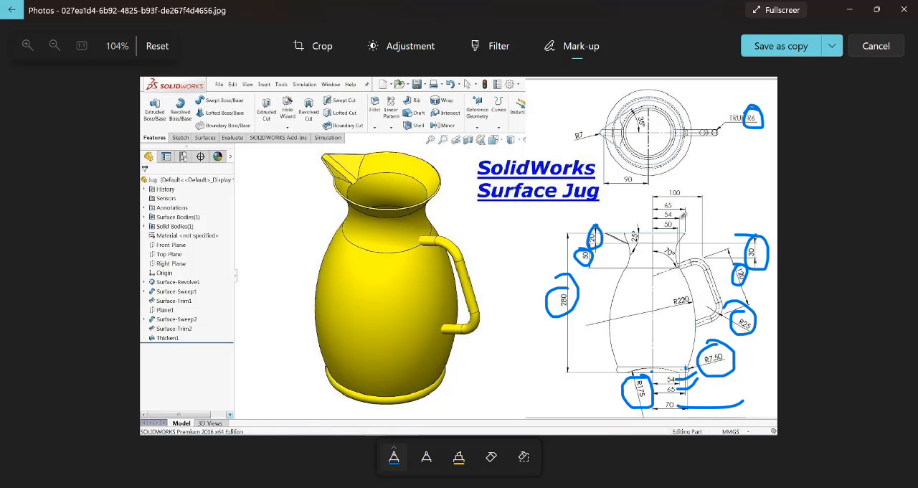
{"action": "mouse_move", "coordinate": [684, 187]}
{"action": "left_mouse_down"}
{"action": "mouse_move", "coordinate": [670, 191]}
{"action": "mouse_move", "coordinate": [693, 194]}
{"action": "mouse_move", "coordinate": [676, 184]}
{"action": "left_mouse_up"}
{"action": "left_click", "coordinate": [851, 9]}
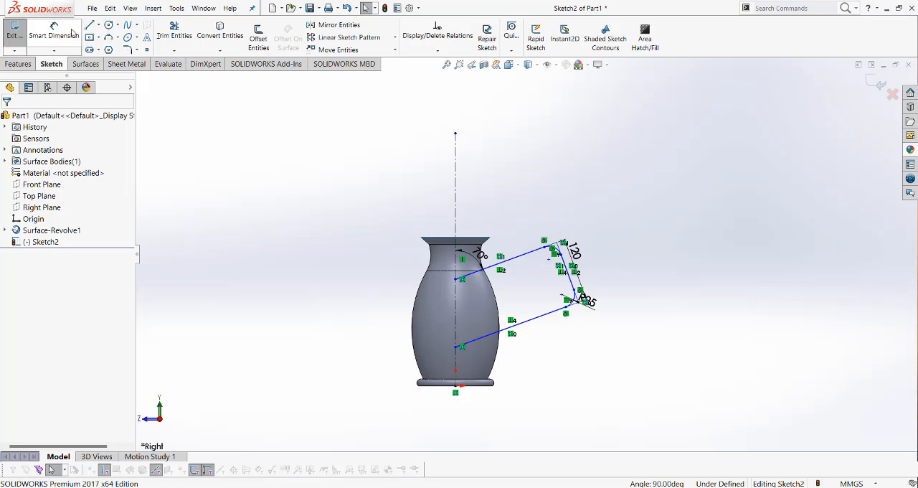
Dimension the horizontal distance from the vertical centerline to the outer end of the handle path's upper fillet as 100 mm
{"action": "left_click", "coordinate": [54, 32]}
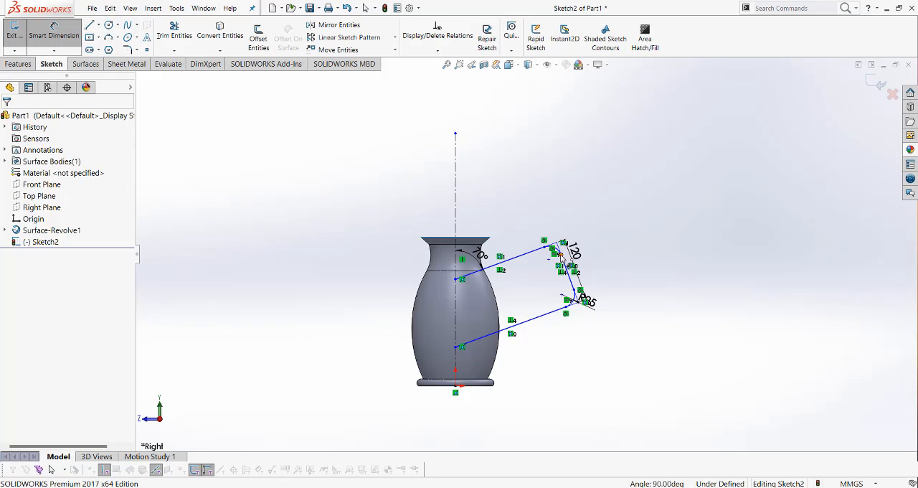
{"action": "left_click", "coordinate": [579, 298]}
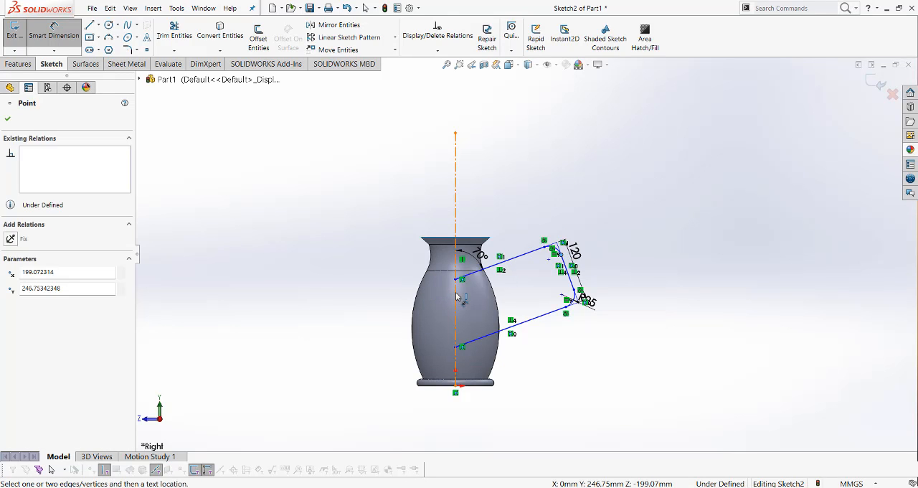
{"action": "left_click", "coordinate": [456, 293]}
{"action": "left_click", "coordinate": [512, 203]}
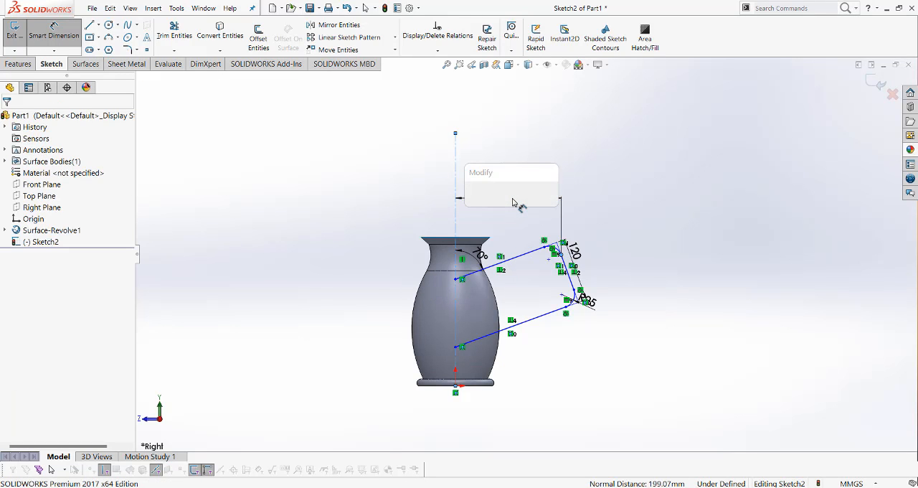
{"action": "type", "text": "100"}
{"action": "key", "text": "Return"}
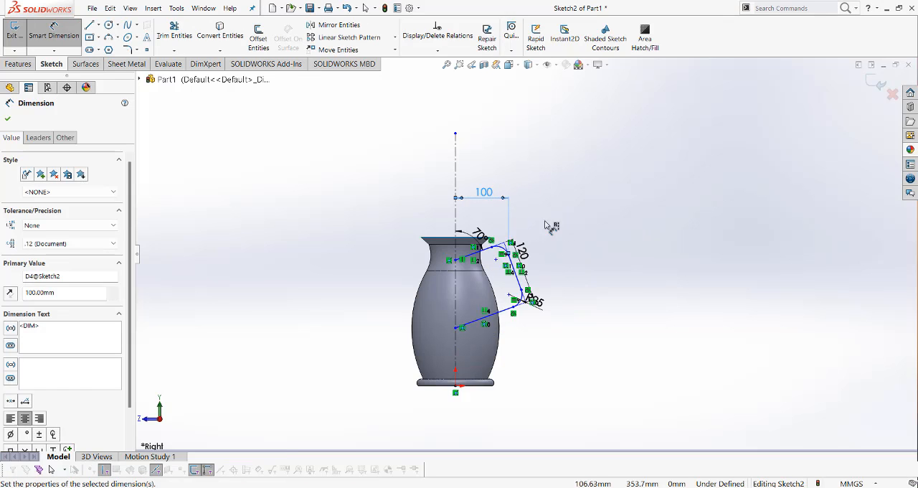
Dimension the upper fillet's inner end point 30 mm below the edge between rim and neck, and exit the sketch
{"action": "scroll", "coordinate": [490, 259], "scroll_direction": "down", "scroll_amount": 2}
{"action": "scroll", "coordinate": [494, 259], "scroll_direction": "down", "scroll_amount": 2}
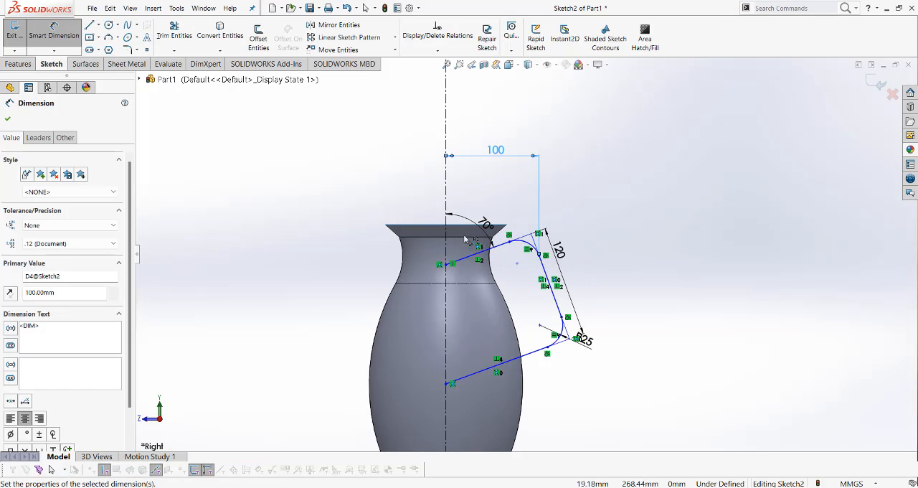
{"action": "left_click", "coordinate": [678, 250]}
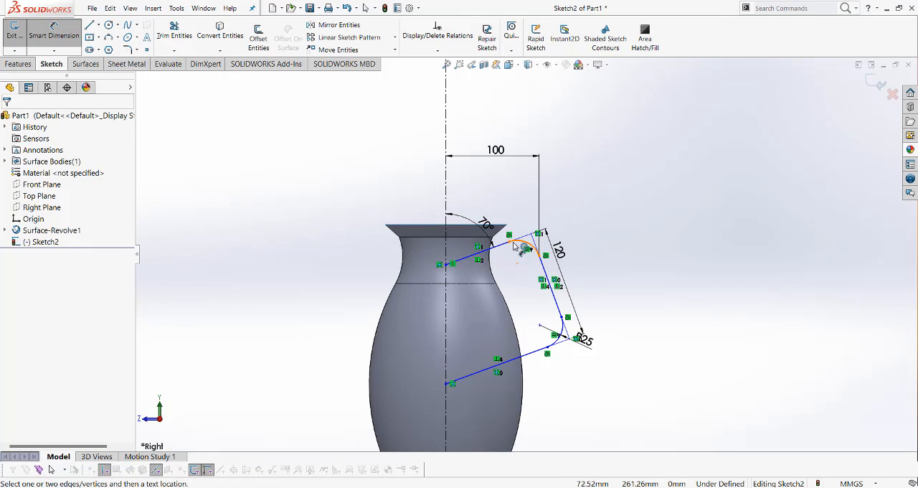
{"action": "left_click", "coordinate": [502, 243]}
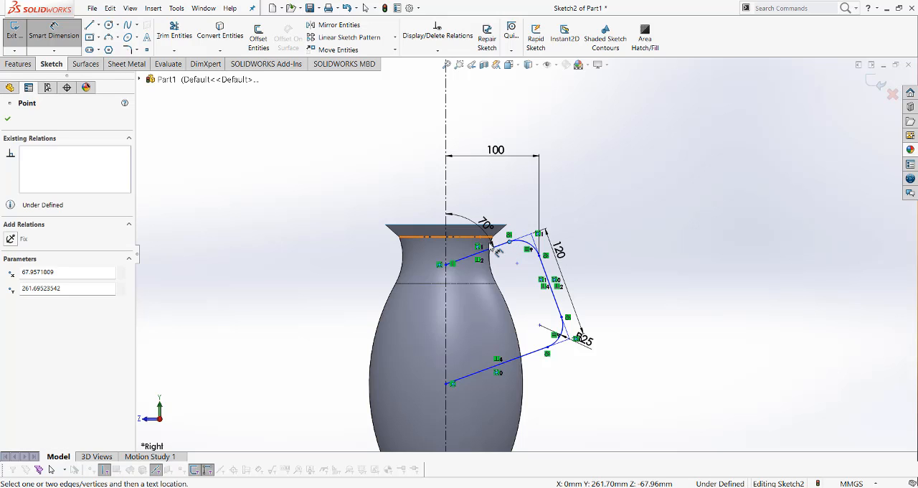
{"action": "left_click", "coordinate": [483, 242]}
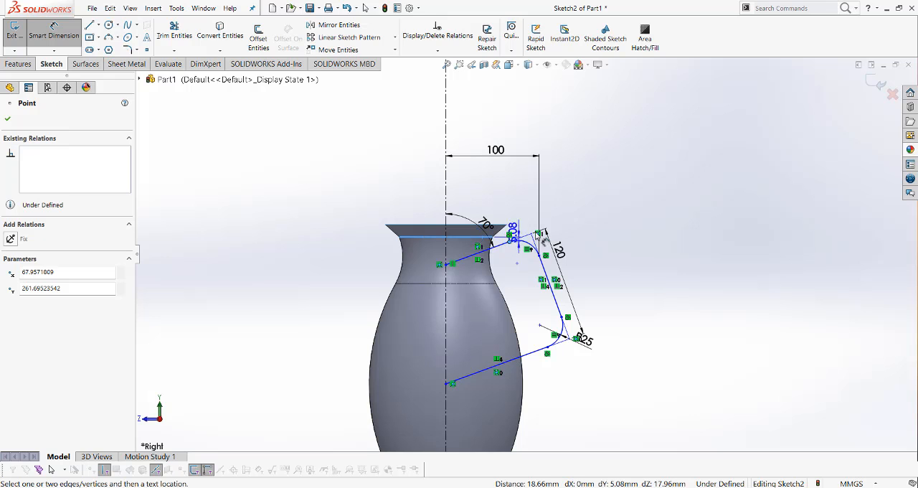
{"action": "left_click", "coordinate": [622, 233]}
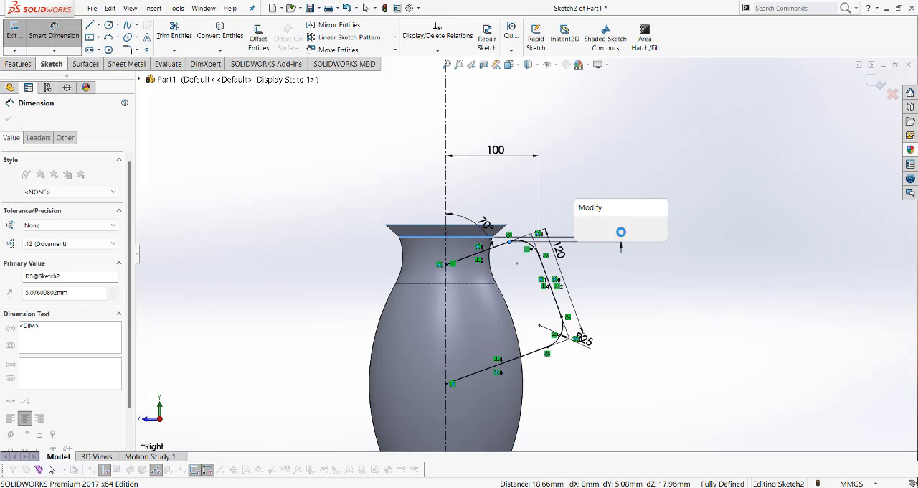
{"action": "type", "text": "30"}
{"action": "key", "text": "Return"}
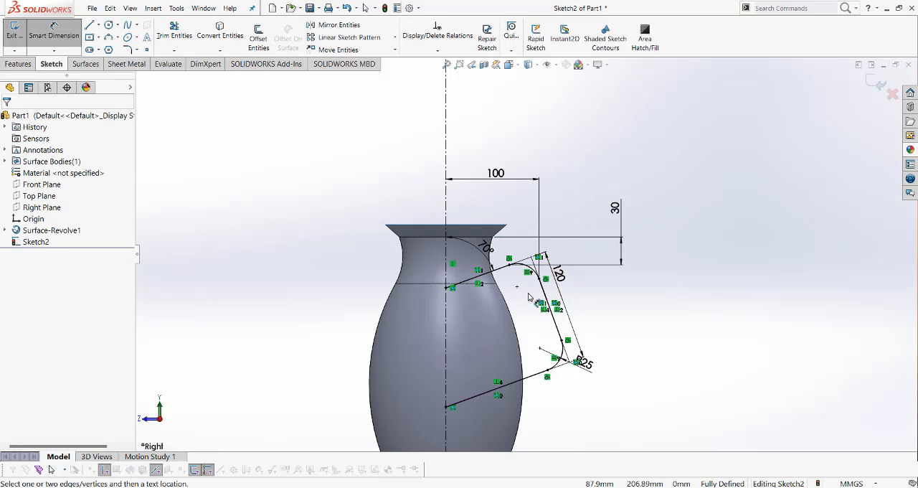
{"action": "scroll", "coordinate": [529, 294], "scroll_direction": "down", "scroll_amount": 2}
{"action": "scroll", "coordinate": [529, 293], "scroll_direction": "up", "scroll_amount": 3}
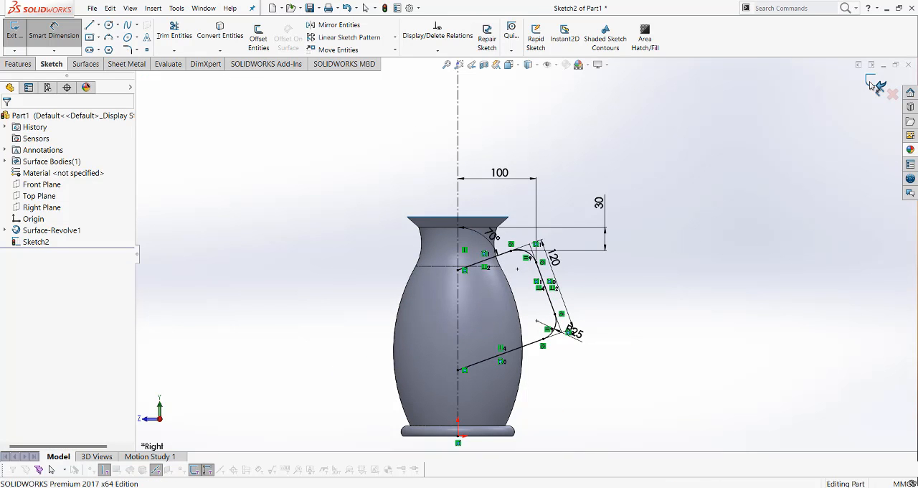
{"action": "left_click", "coordinate": [871, 84]}
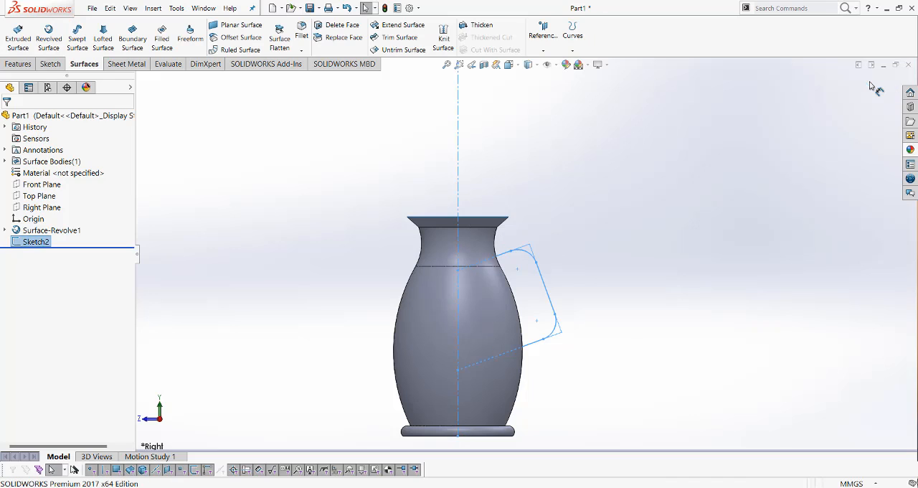
Start a Swept Surface with a circular profile, using the handle sketch as the path
{"action": "left_click", "coordinate": [78, 41]}
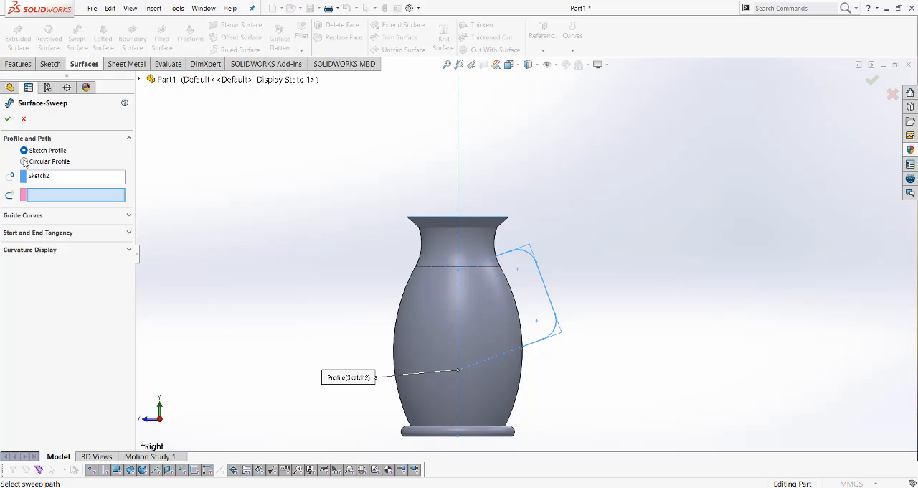
{"action": "left_click", "coordinate": [25, 162]}
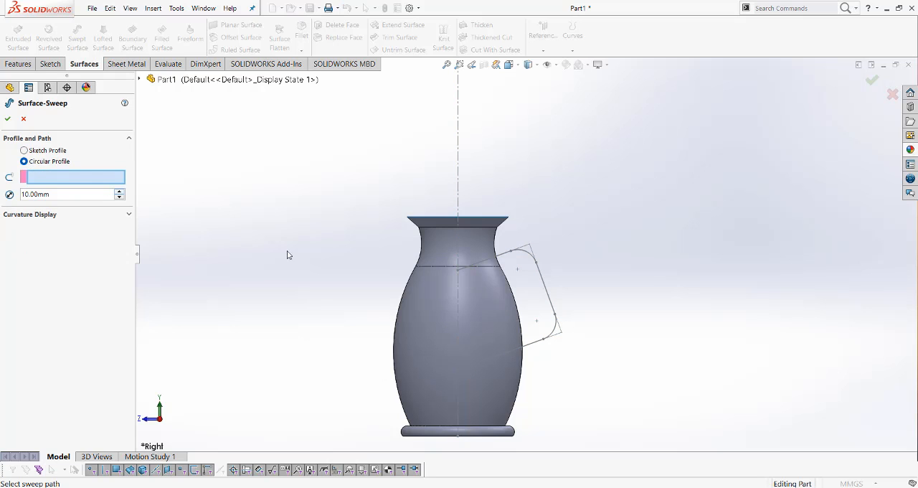
{"action": "left_click", "coordinate": [507, 266]}
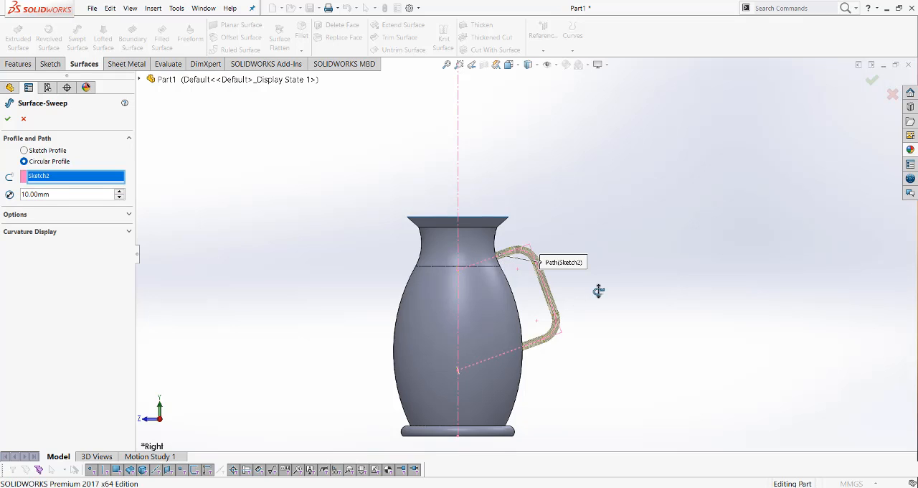
{"action": "middle_click_drag", "start_coordinate": [599, 292], "coordinate": [600, 343]}
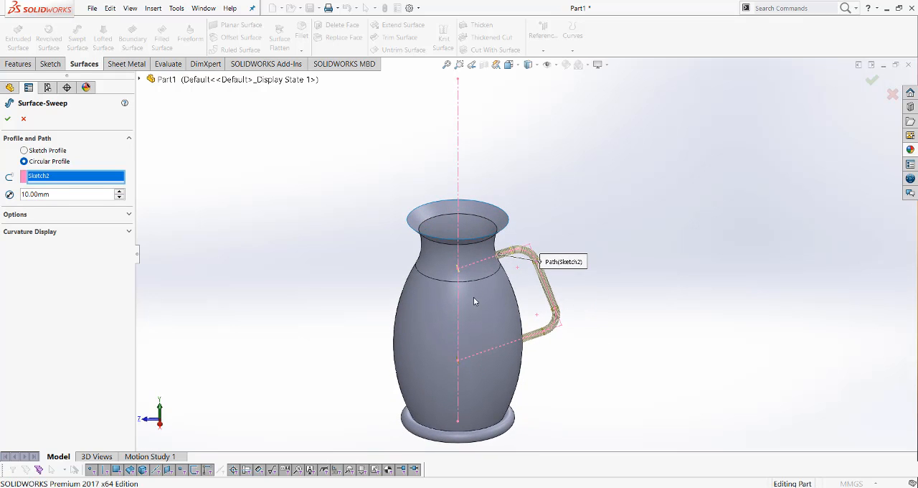
{"action": "double_click", "coordinate": [39, 194]}
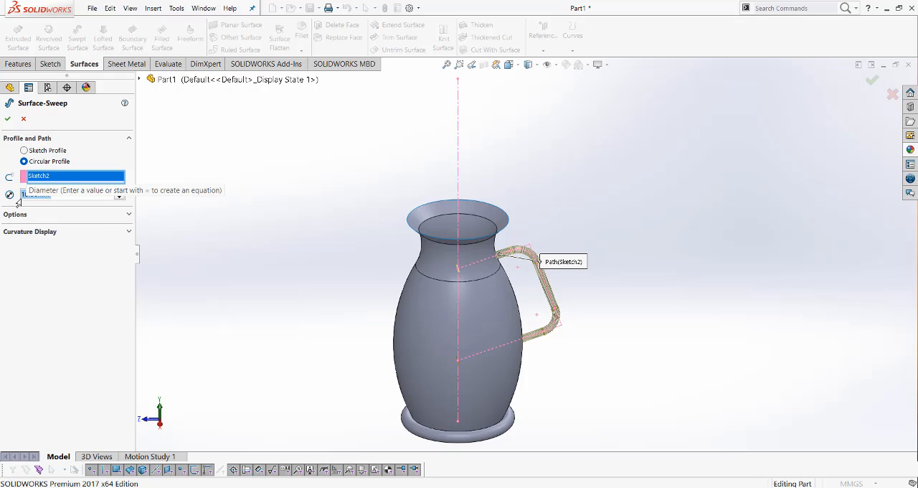
{"action": "type", "text": "12"}
{"action": "key", "text": "Down"}
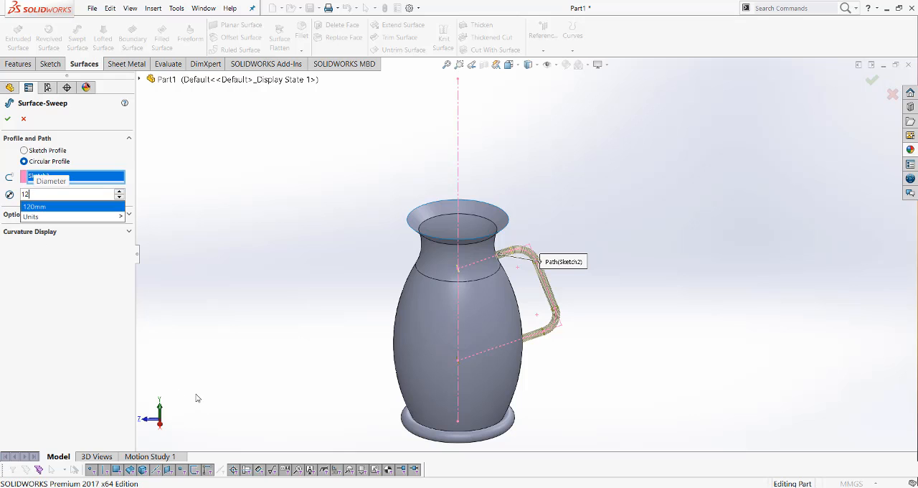
{"action": "key", "text": "Return"}
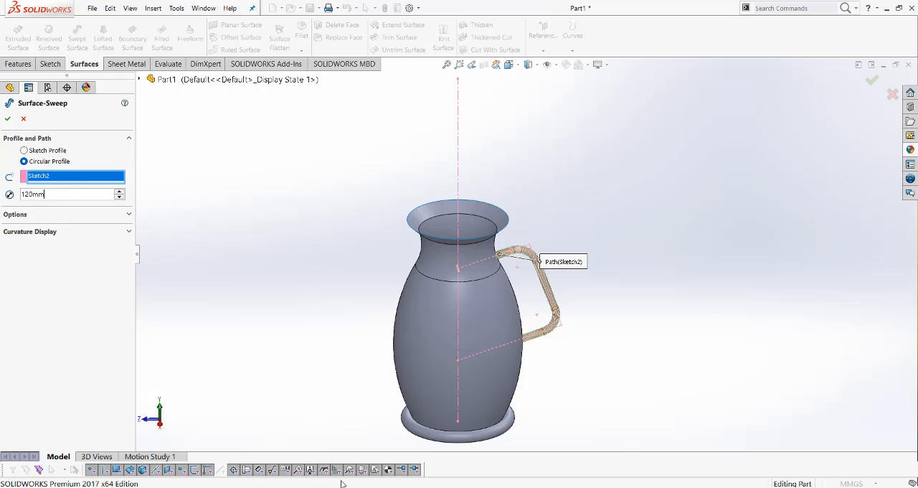
Switch to the reference drawing in Photos, note a circled 12 below the R6 handle radius, and return to SOLIDWORKS
{"action": "mouse_move", "coordinate": [538, 487]}
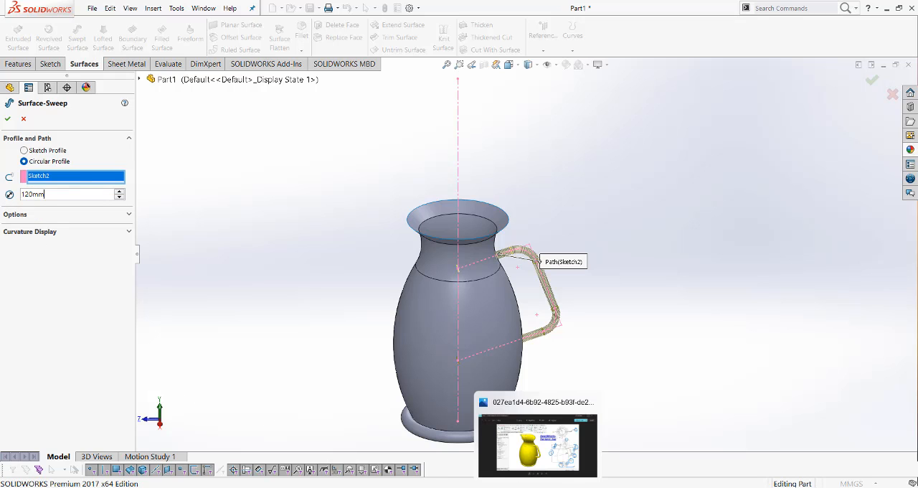
{"action": "left_click", "coordinate": [538, 445]}
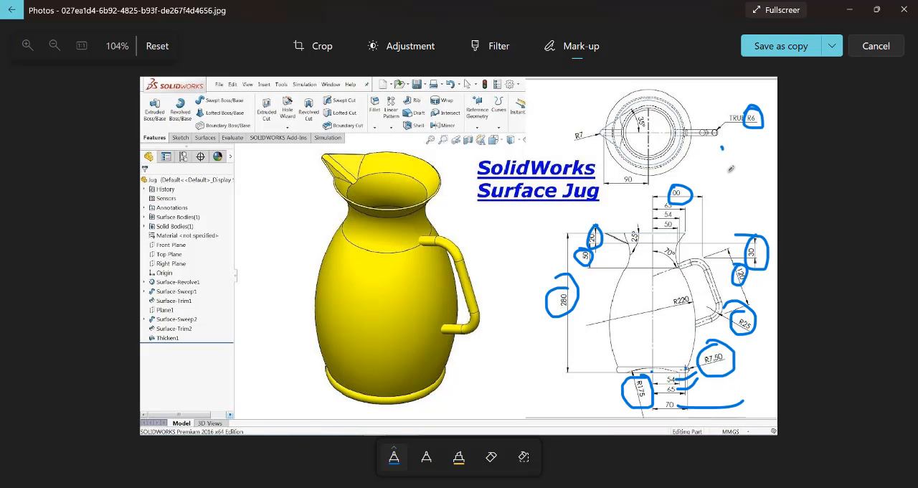
{"action": "mouse_move", "coordinate": [724, 143]}
{"action": "left_mouse_down"}
{"action": "mouse_move", "coordinate": [724, 161]}
{"action": "mouse_move", "coordinate": [744, 147]}
{"action": "mouse_move", "coordinate": [770, 153]}
{"action": "mouse_move", "coordinate": [721, 152]}
{"action": "mouse_move", "coordinate": [761, 147]}
{"action": "left_mouse_up"}
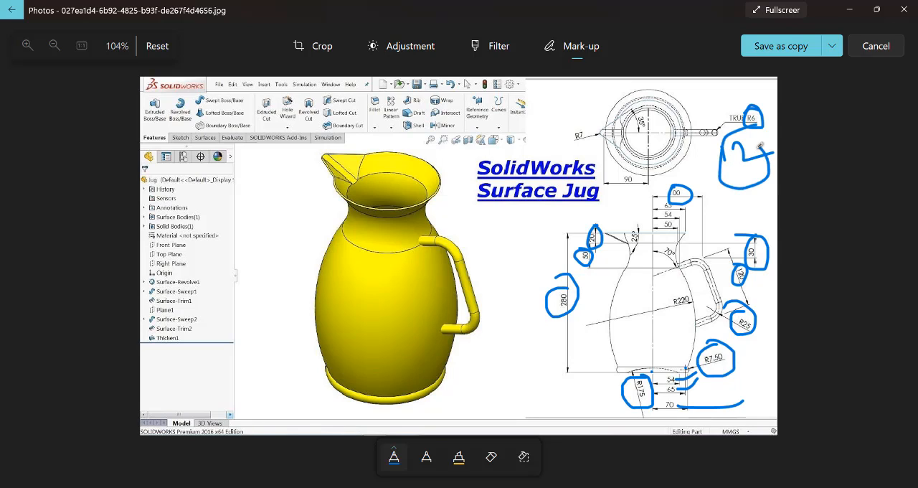
{"action": "left_click", "coordinate": [851, 10]}
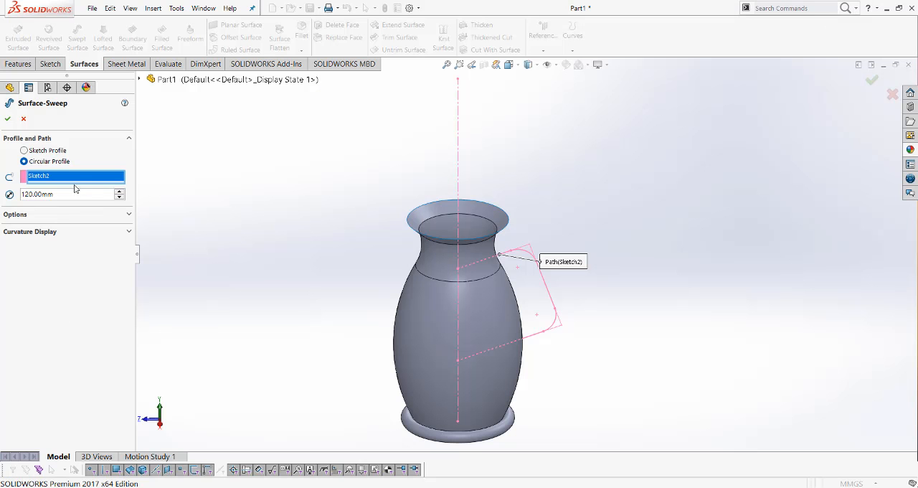
Set the circular profile's diameter to 12 mm and create the swept handle surface
{"action": "left_click_drag", "start_coordinate": [57, 194], "coordinate": [15, 195]}
{"action": "type", "text": "12"}
{"action": "key", "text": "Return"}
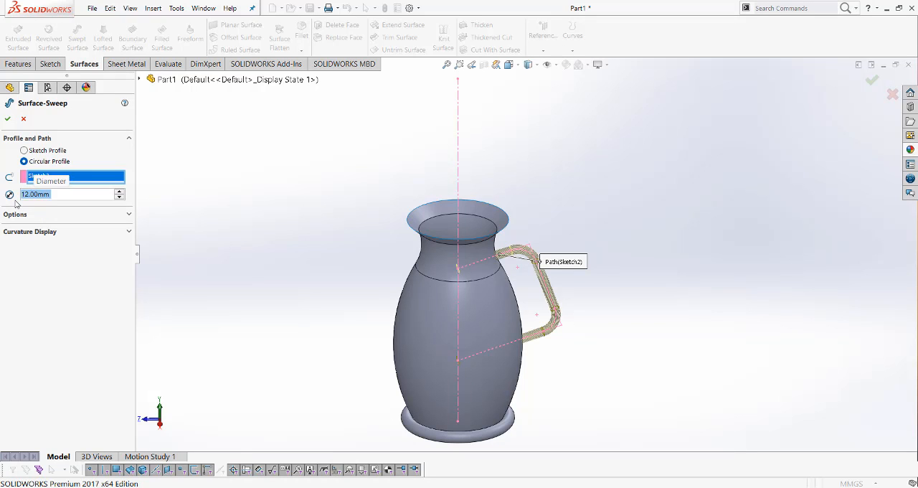
{"action": "left_click", "coordinate": [7, 118]}
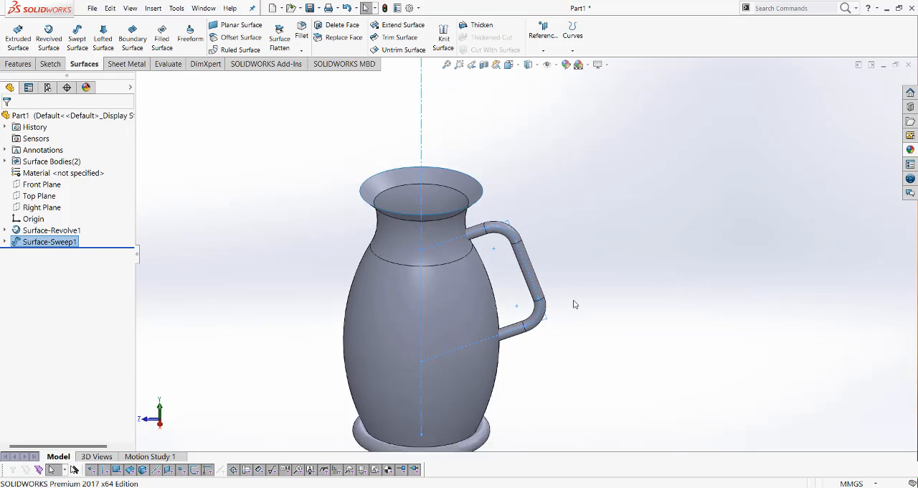
Start a standard Trim Surface with the revolved jug body as the trim tool
{"action": "middle_click_drag", "start_coordinate": [567, 304], "coordinate": [585, 356]}
{"action": "scroll", "coordinate": [553, 301], "scroll_direction": "up", "scroll_amount": 2}
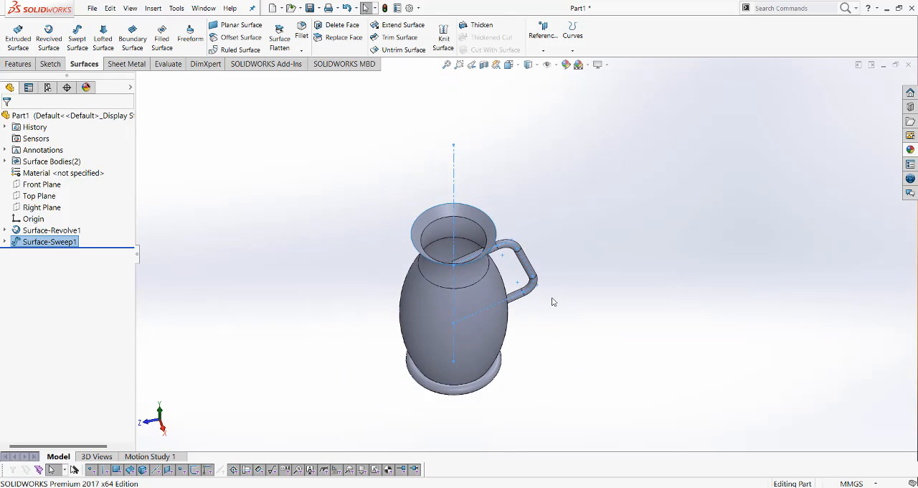
{"action": "scroll", "coordinate": [543, 258], "scroll_direction": "down", "scroll_amount": 2}
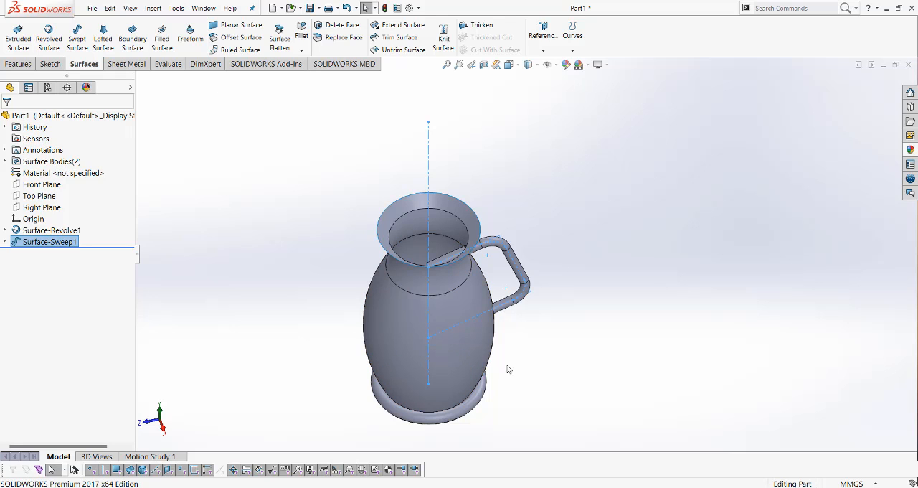
{"action": "scroll", "coordinate": [503, 360], "scroll_direction": "down", "scroll_amount": 1}
{"action": "scroll", "coordinate": [503, 360], "scroll_direction": "up", "scroll_amount": 2}
{"action": "left_click", "coordinate": [591, 316]}
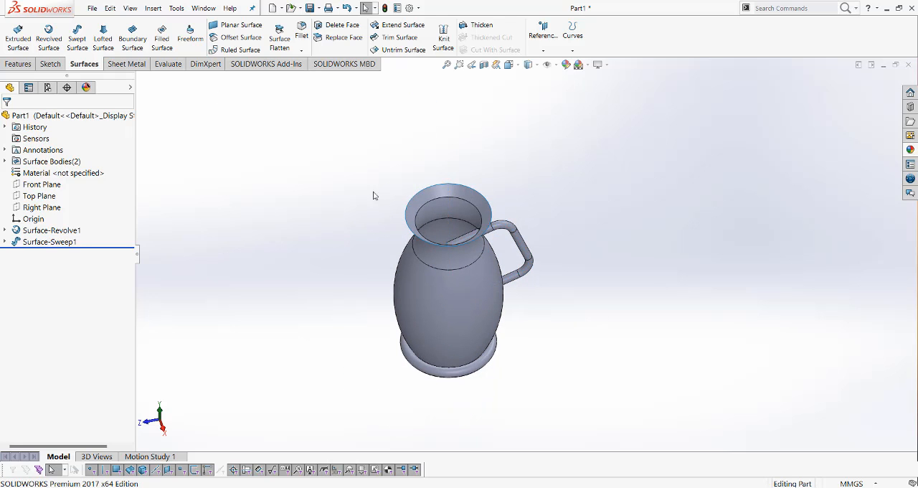
{"action": "left_click", "coordinate": [407, 41]}
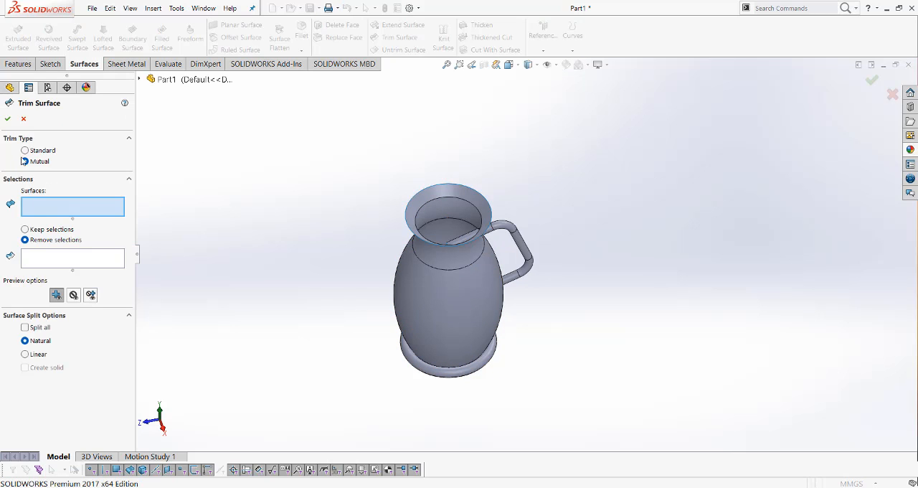
{"action": "left_click", "coordinate": [25, 151]}
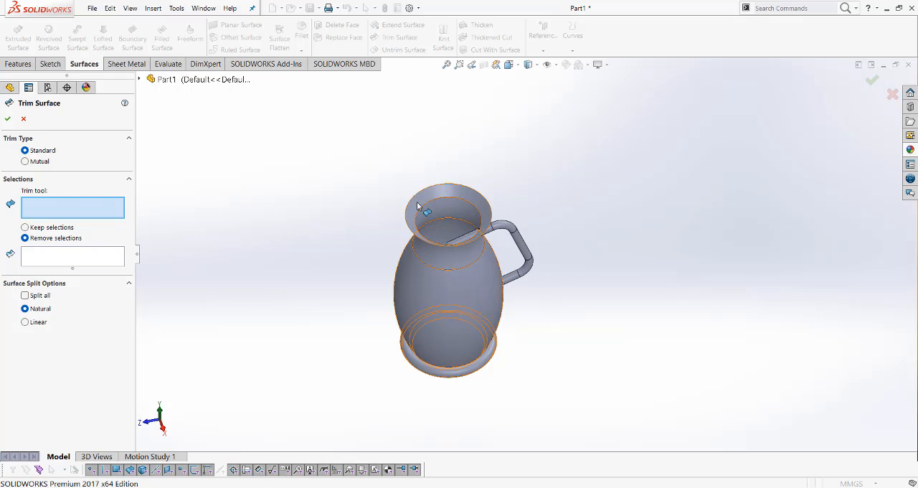
{"action": "left_click", "coordinate": [436, 282]}
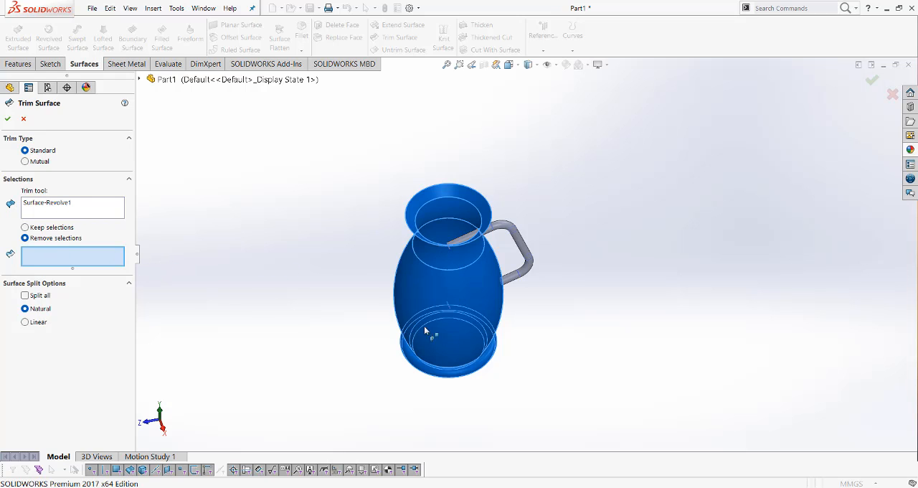
Remove both handle ends that run inside the jug body and complete the trim
{"action": "middle_click_drag", "start_coordinate": [354, 289], "coordinate": [452, 365]}
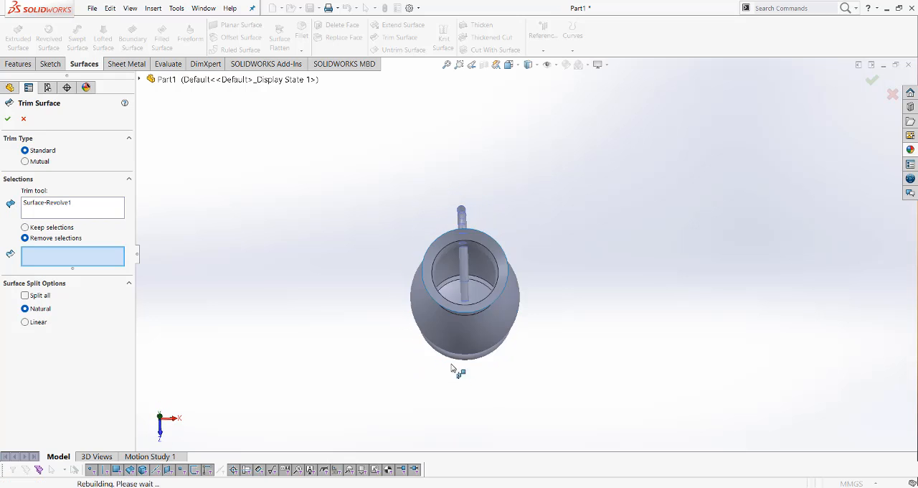
{"action": "left_click", "coordinate": [465, 271]}
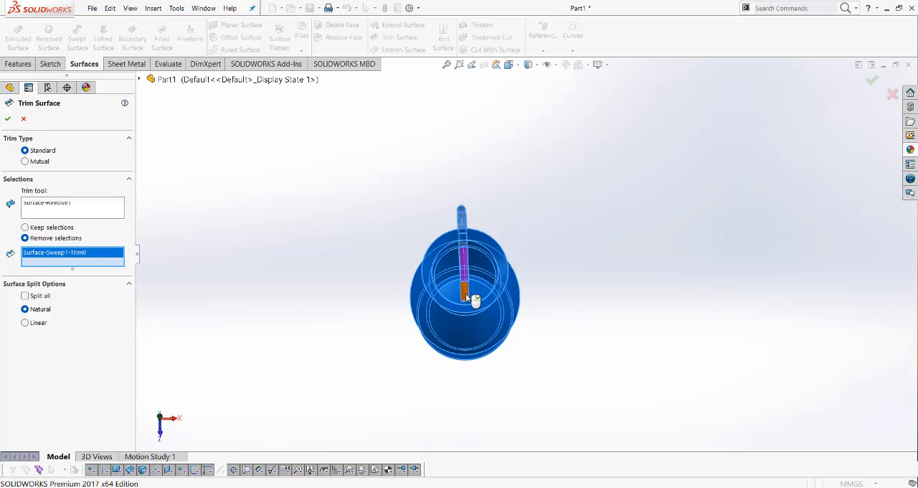
{"action": "left_click", "coordinate": [466, 294]}
{"action": "middle_click_drag", "start_coordinate": [374, 290], "coordinate": [320, 271]}
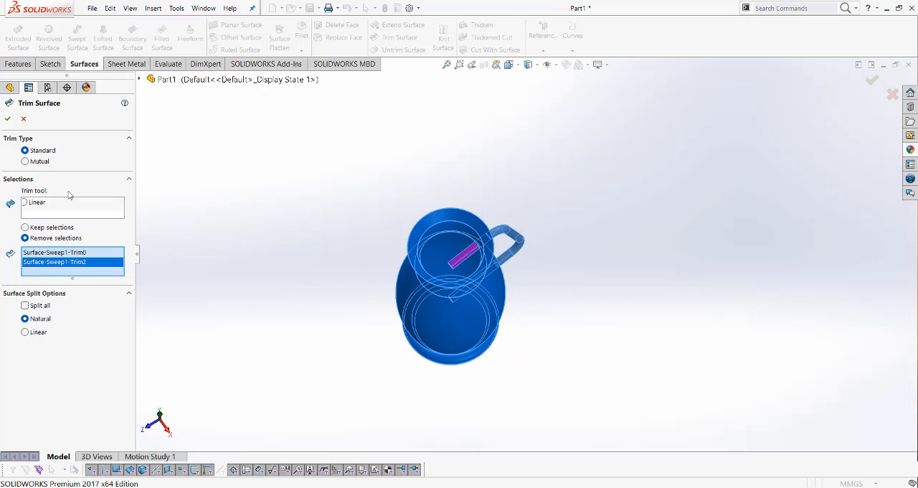
{"action": "left_click", "coordinate": [7, 119]}
{"action": "middle_click_drag", "start_coordinate": [389, 283], "coordinate": [459, 269]}
{"action": "scroll", "coordinate": [459, 296], "scroll_direction": "down", "scroll_amount": 1}
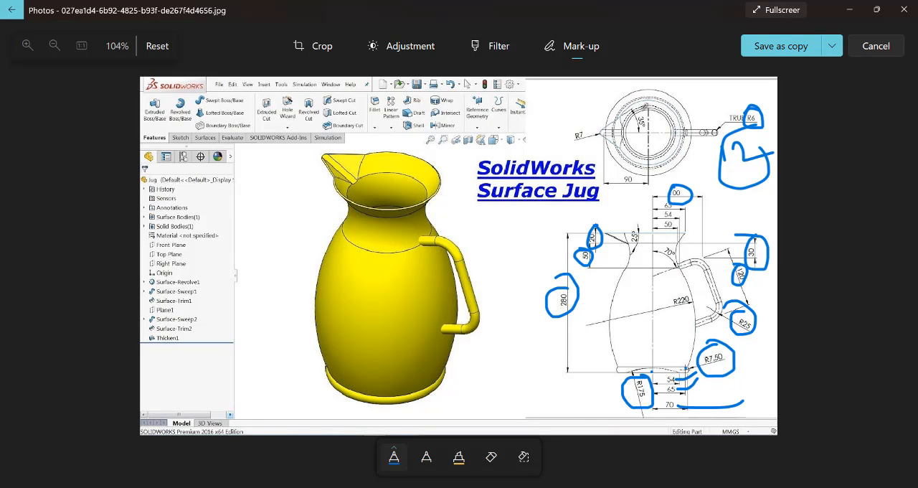
Switch to the reference drawing in Photos, circle the top-view spout with its angle, R7 and 90 dimensions, and return to SOLIDWORKS
{"action": "mouse_move", "coordinate": [635, 104]}
{"action": "left_mouse_down"}
{"action": "mouse_move", "coordinate": [591, 128]}
{"action": "mouse_move", "coordinate": [635, 168]}
{"action": "mouse_move", "coordinate": [617, 99]}
{"action": "mouse_move", "coordinate": [615, 151]}
{"action": "left_mouse_up"}
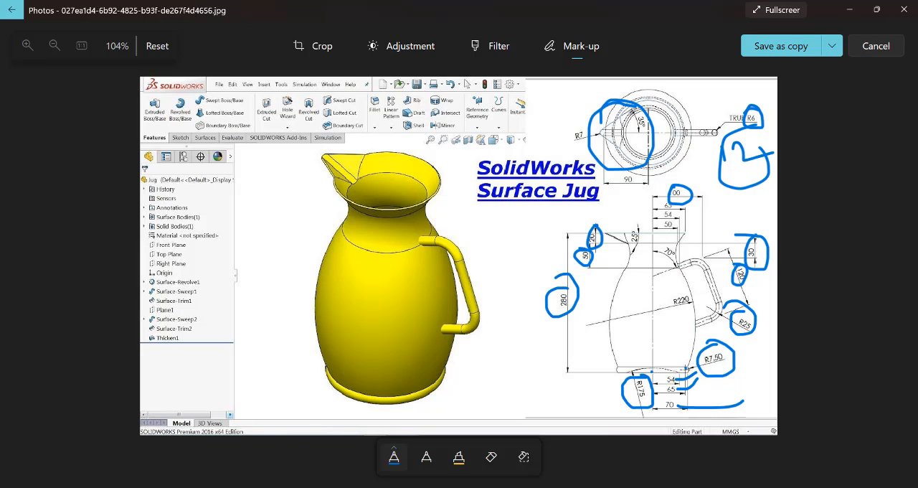
{"action": "mouse_move", "coordinate": [630, 113]}
{"action": "left_mouse_down"}
{"action": "mouse_move", "coordinate": [637, 135]}
{"action": "mouse_move", "coordinate": [633, 106]}
{"action": "mouse_move", "coordinate": [625, 122]}
{"action": "left_mouse_up"}
{"action": "mouse_move", "coordinate": [581, 122]}
{"action": "left_mouse_down"}
{"action": "mouse_move", "coordinate": [577, 148]}
{"action": "mouse_move", "coordinate": [576, 117]}
{"action": "left_mouse_up"}
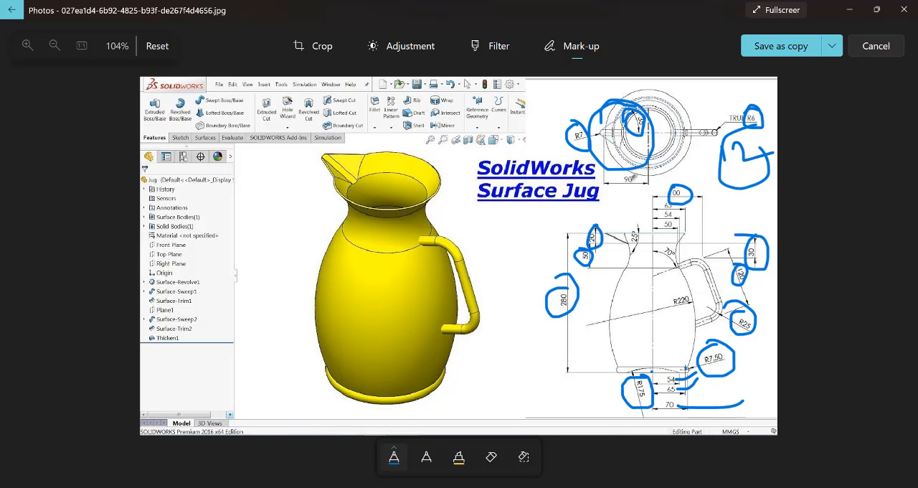
{"action": "mouse_move", "coordinate": [633, 176]}
{"action": "left_mouse_down"}
{"action": "mouse_move", "coordinate": [620, 186]}
{"action": "mouse_move", "coordinate": [615, 164]}
{"action": "left_mouse_up"}
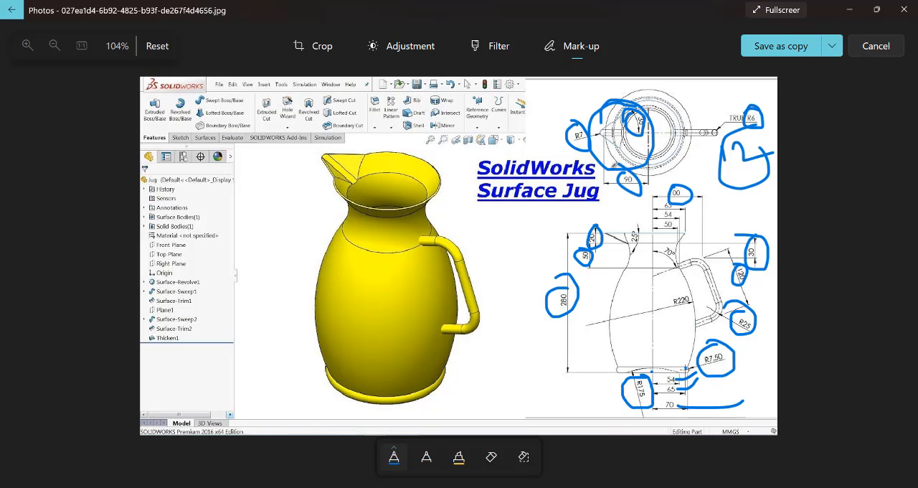
{"action": "left_click", "coordinate": [850, 10]}
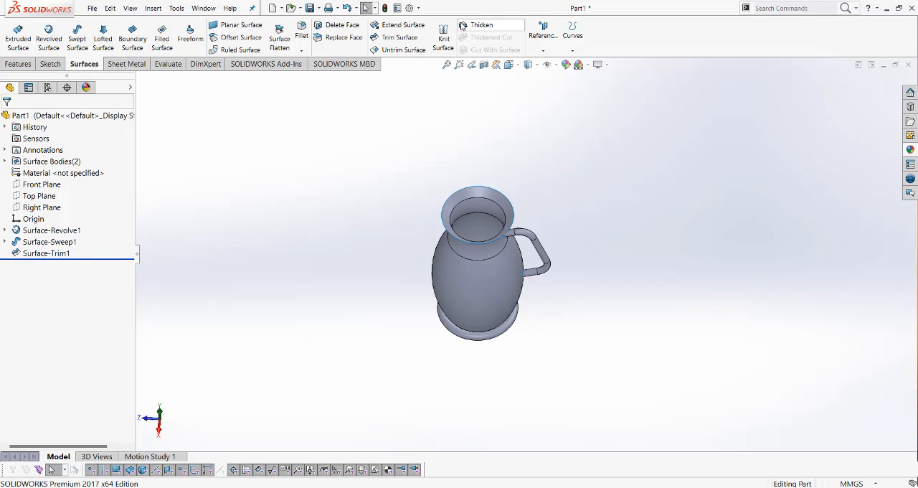
Create a reference plane offset 280 mm above the Top Plane, level with the jug's rim
{"action": "left_click", "coordinate": [548, 52]}
{"action": "left_click", "coordinate": [551, 64]}
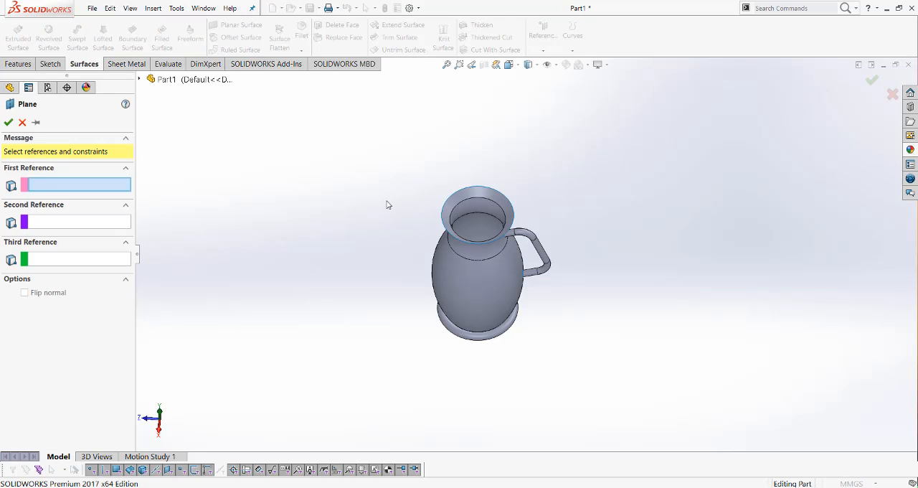
{"action": "left_click", "coordinate": [140, 79]}
{"action": "left_click", "coordinate": [179, 160]}
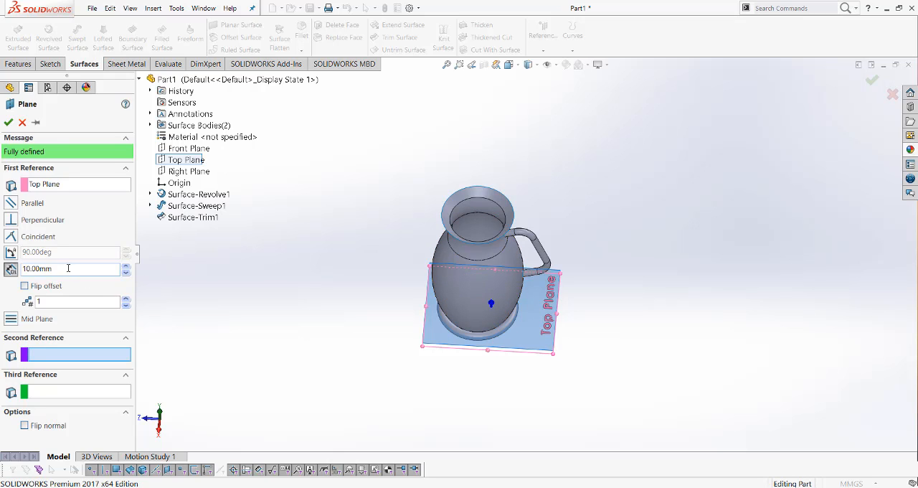
{"action": "left_click_drag", "start_coordinate": [63, 268], "coordinate": [15, 269]}
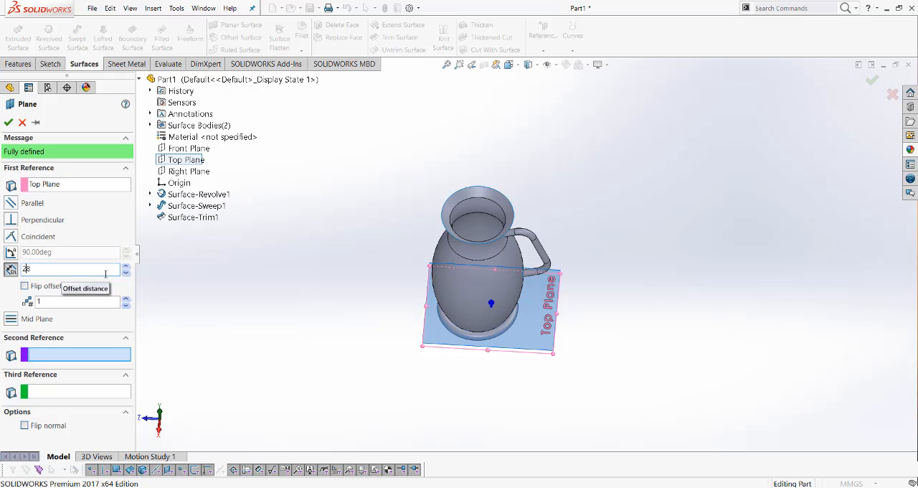
{"action": "type", "text": "280"}
{"action": "key", "text": "Return"}
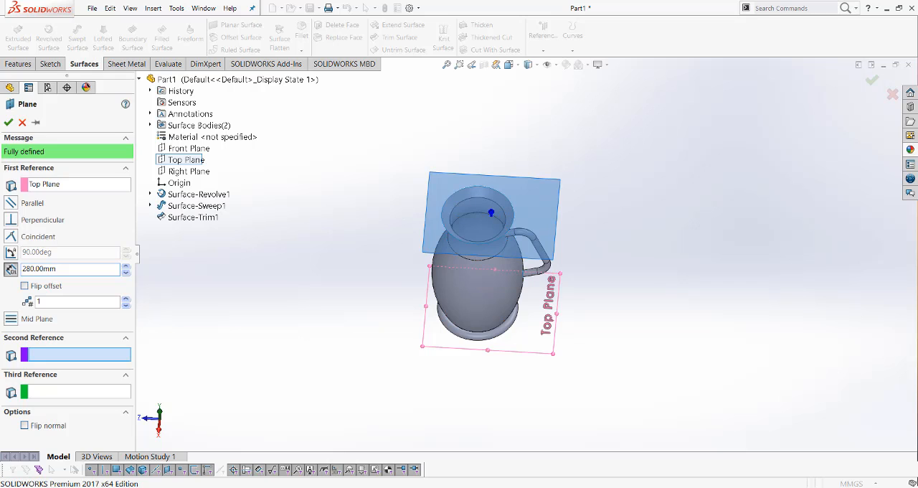
{"action": "left_click", "coordinate": [9, 123]}
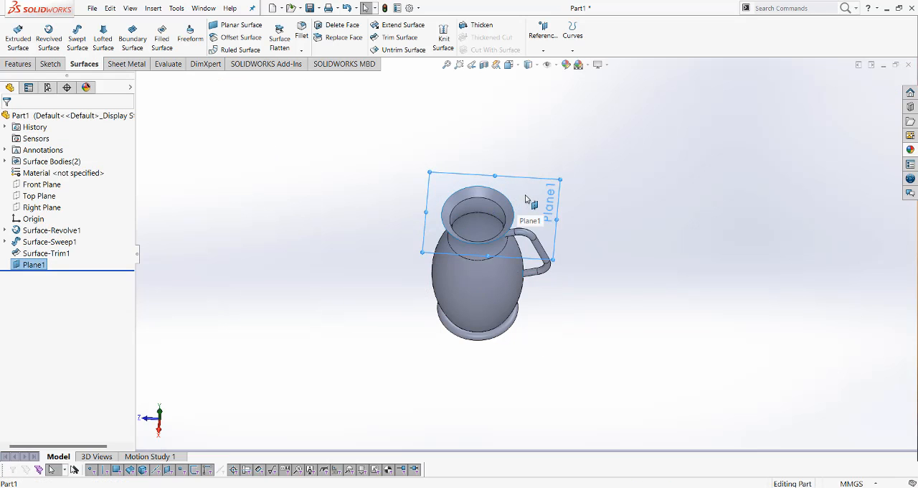
Start a sketch on the new rim plane, viewed face-on, and draw a vertical centerline about 191 mm long from the origin, away from the handle
{"action": "right_click", "coordinate": [525, 199]}
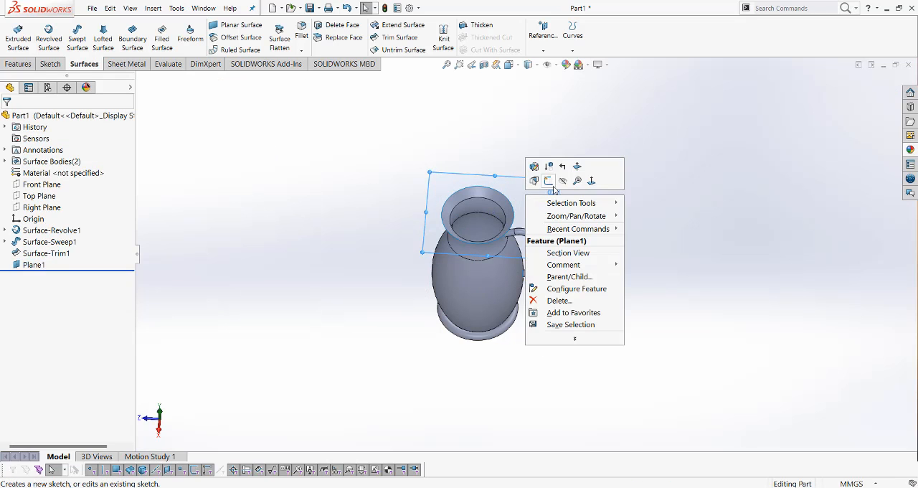
{"action": "left_click", "coordinate": [591, 180]}
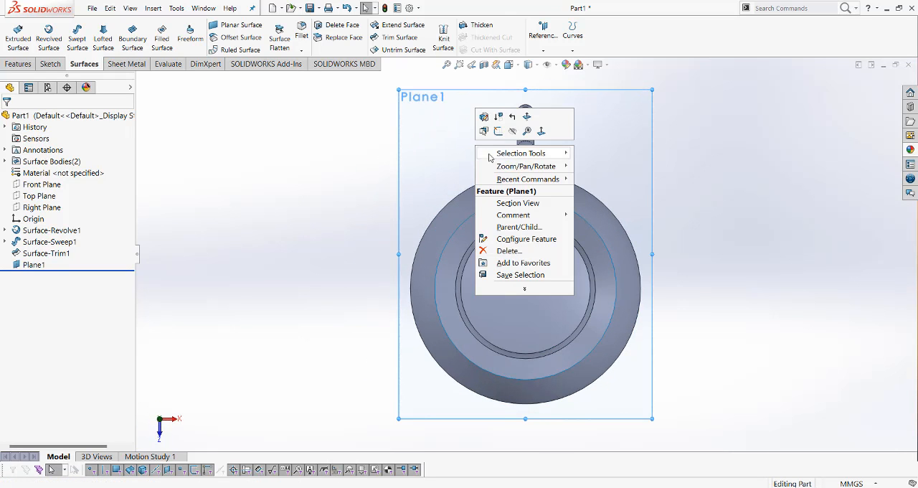
{"action": "left_click", "coordinate": [498, 130]}
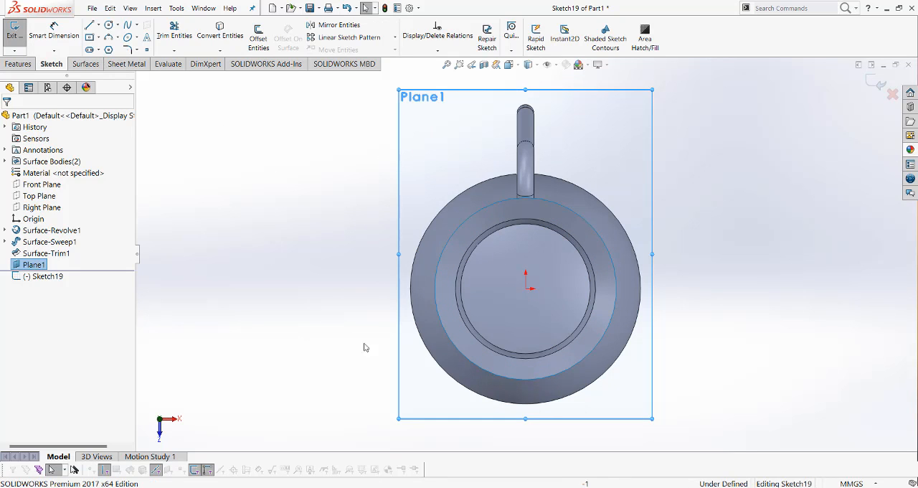
{"action": "scroll", "coordinate": [468, 289], "scroll_direction": "up", "scroll_amount": 5}
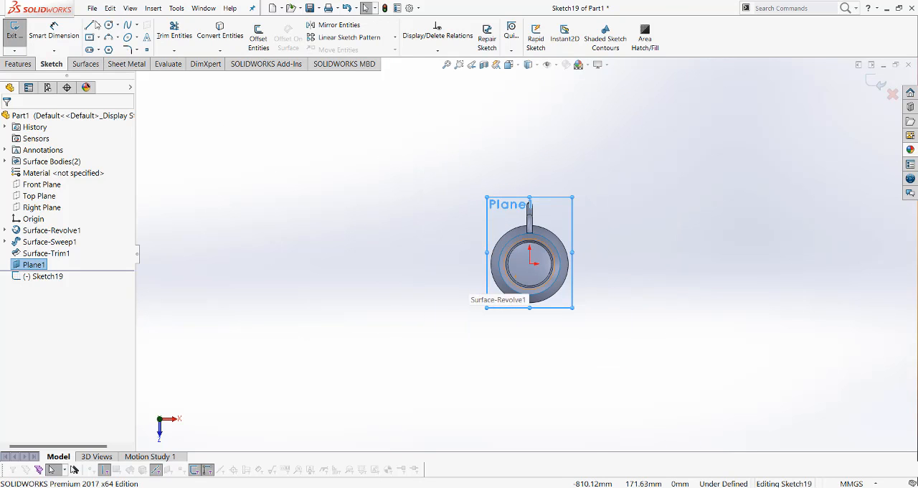
{"action": "left_click", "coordinate": [99, 28]}
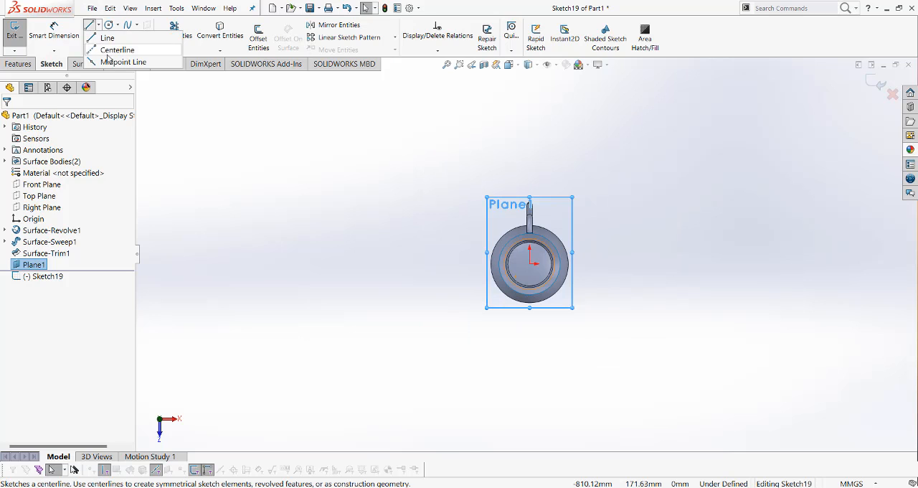
{"action": "left_click", "coordinate": [108, 51]}
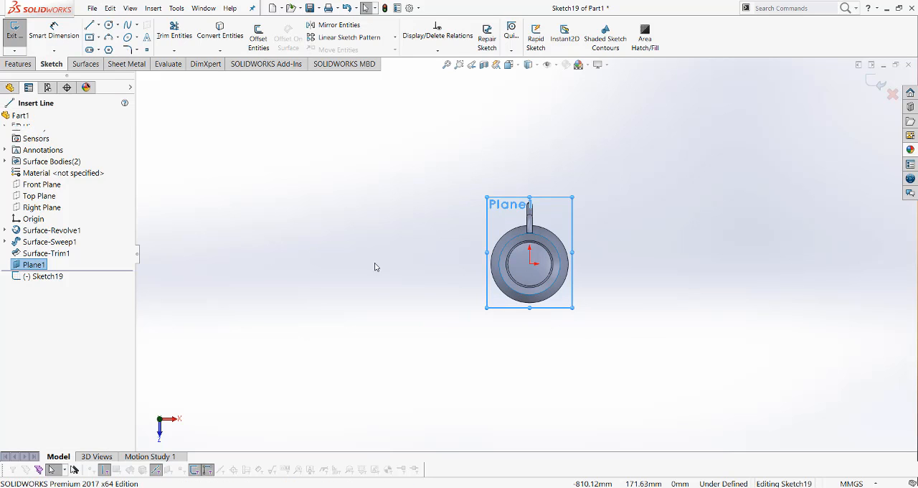
{"action": "left_click", "coordinate": [529, 264]}
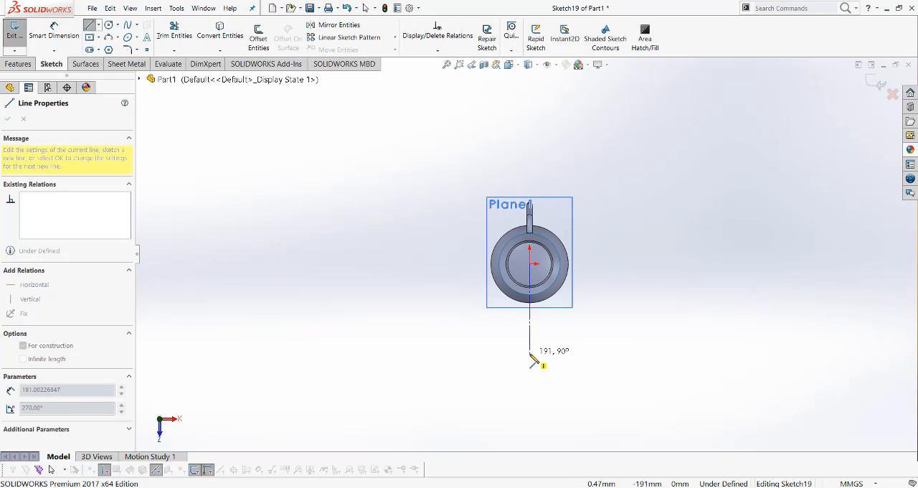
{"action": "left_click", "coordinate": [530, 353]}
{"action": "key", "text": "Escape"}
{"action": "key", "text": "Escape"}
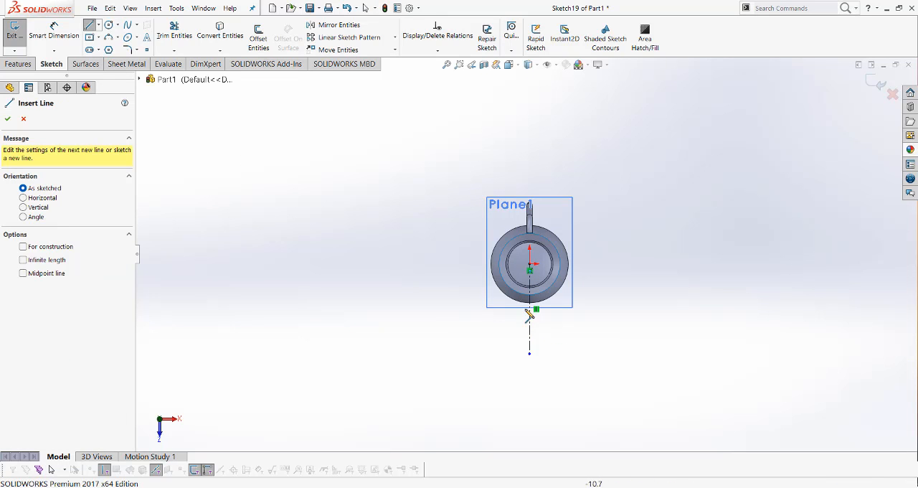
Sketch a closed four-sided spout profile with its inner and outer corners on the centerline and one corner on each side
{"action": "scroll", "coordinate": [529, 320], "scroll_direction": "up", "scroll_amount": 2}
{"action": "scroll", "coordinate": [528, 319], "scroll_direction": "down", "scroll_amount": 4}
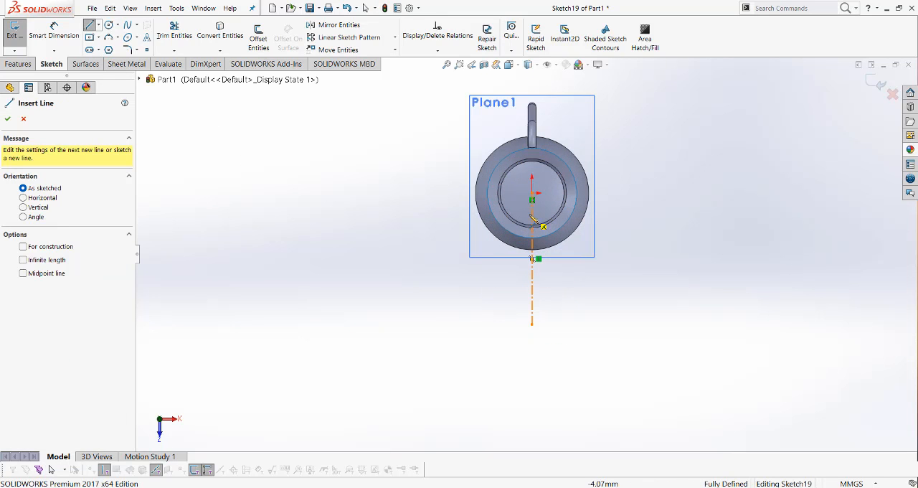
{"action": "left_click", "coordinate": [533, 212]}
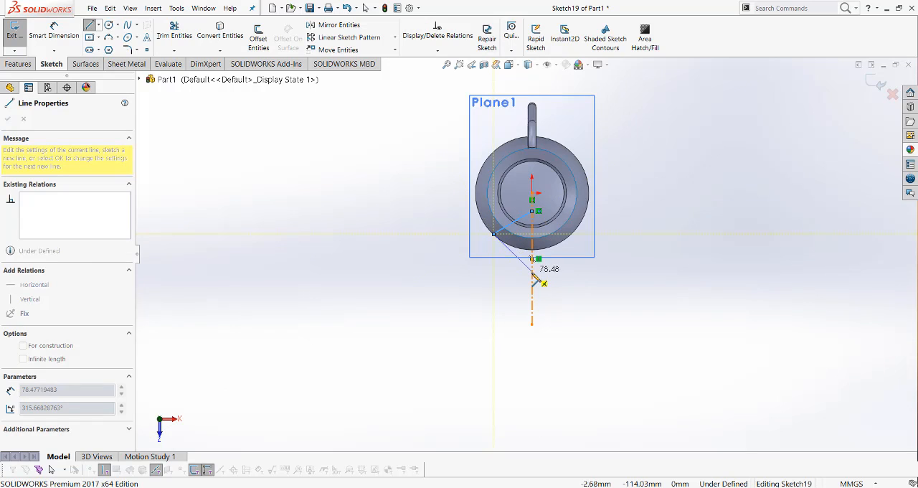
{"action": "left_click", "coordinate": [532, 273]}
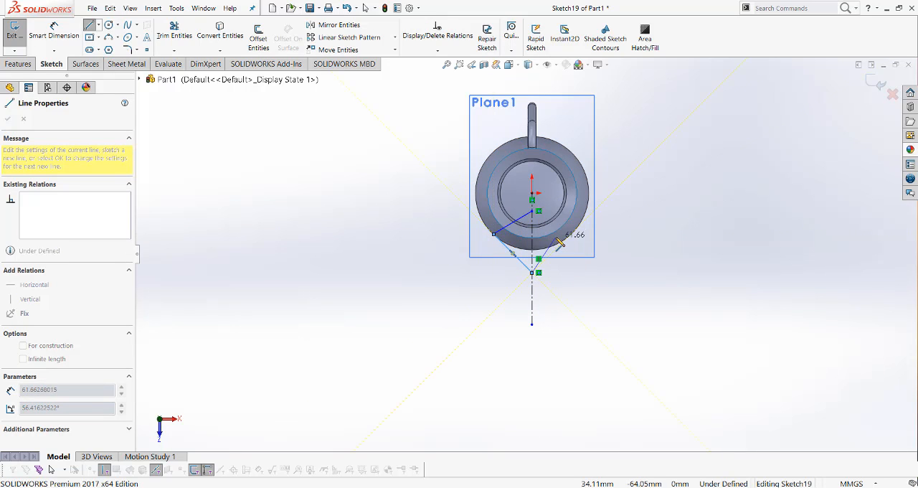
{"action": "left_click", "coordinate": [560, 242]}
{"action": "left_click", "coordinate": [531, 211]}
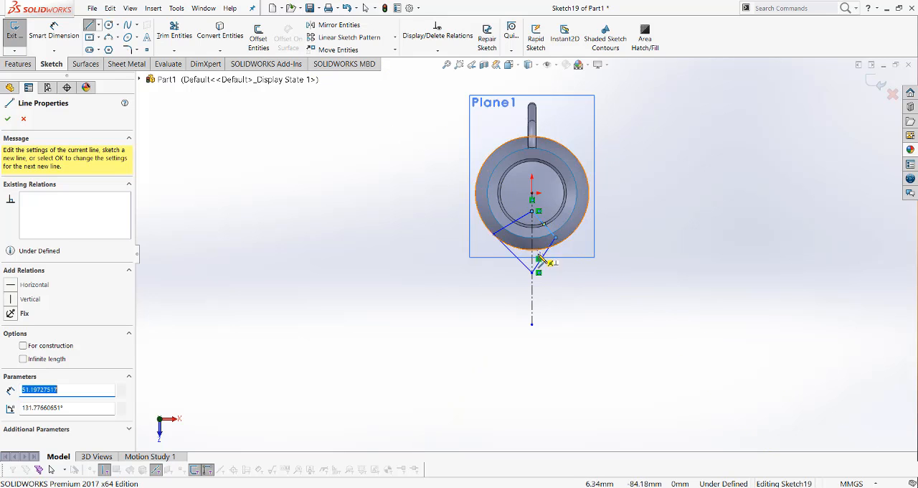
{"action": "key", "text": "Escape"}
Make the two outer lines of the spout profile symmetric about the vertical centerline
{"action": "scroll", "coordinate": [516, 249], "scroll_direction": "down", "scroll_amount": 2}
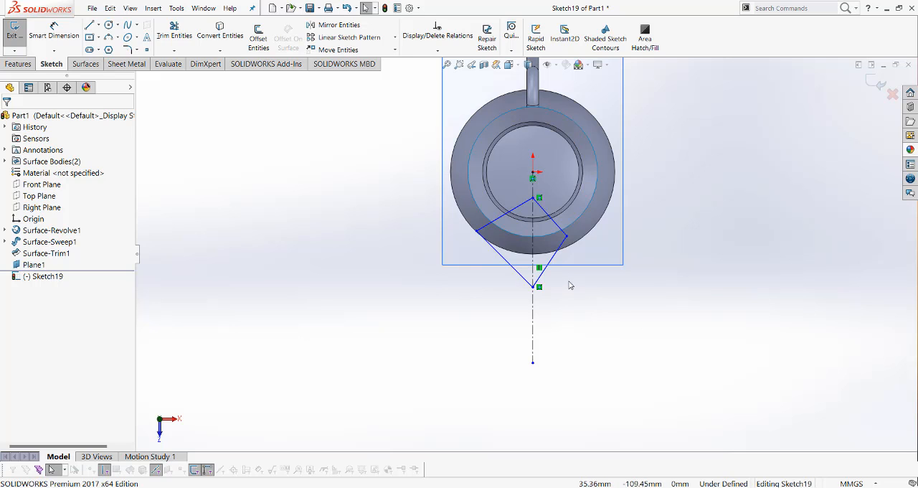
{"action": "left_click", "coordinate": [509, 265]}
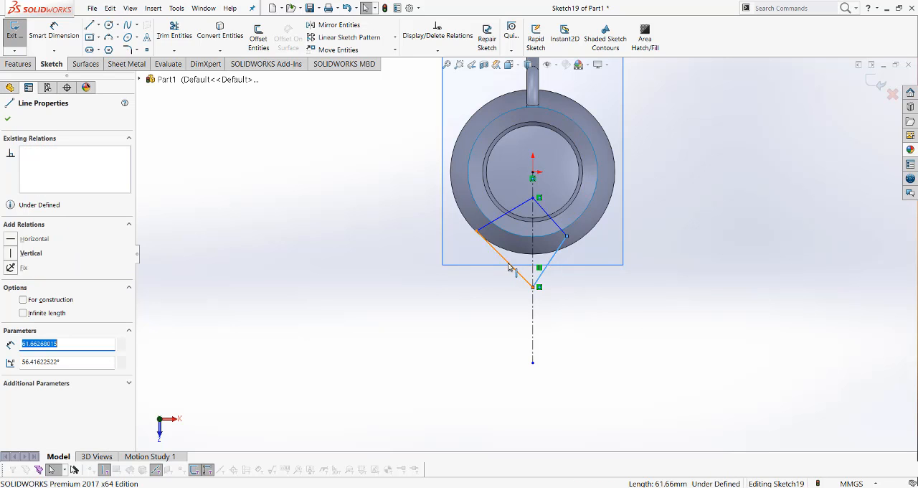
{"action": "left_click", "coordinate": [508, 263], "text": "ctrl"}
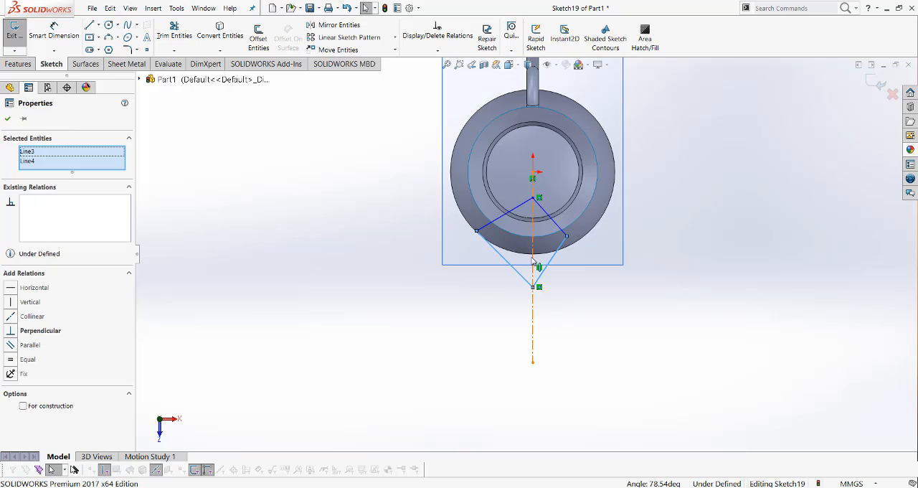
{"action": "left_click", "coordinate": [532, 257], "text": "ctrl"}
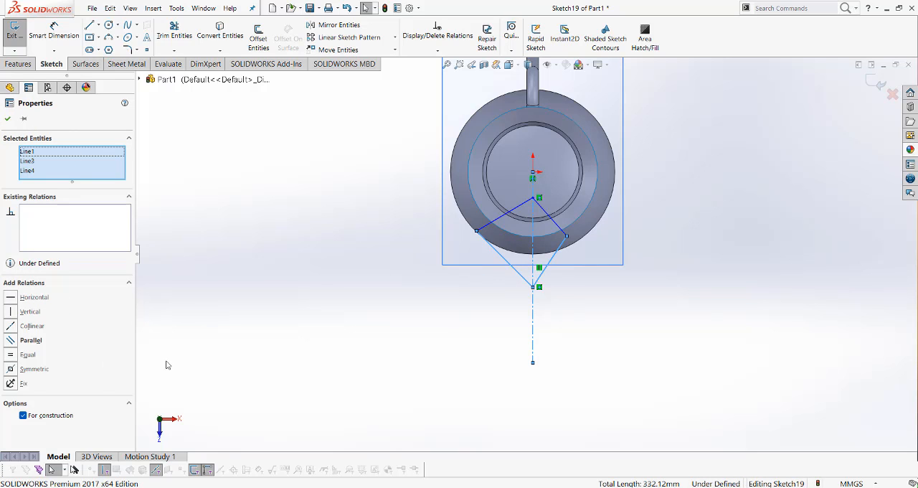
{"action": "left_click", "coordinate": [10, 371]}
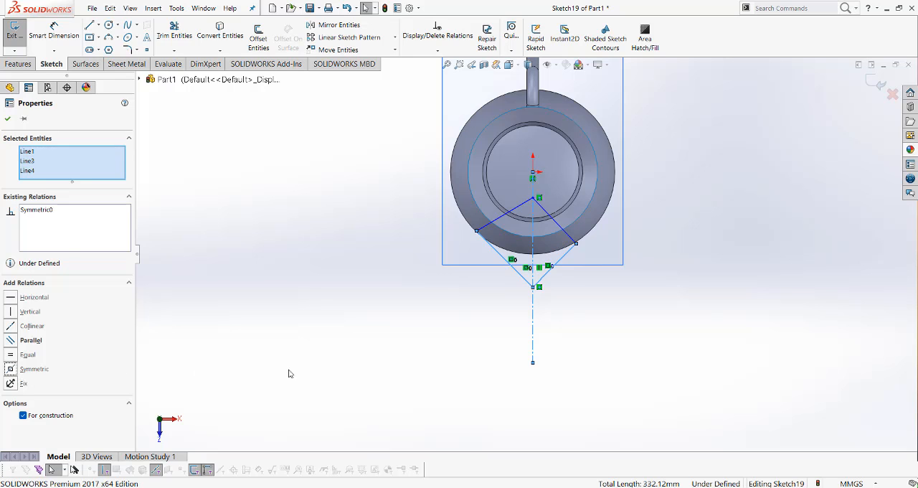
{"action": "left_click", "coordinate": [660, 319]}
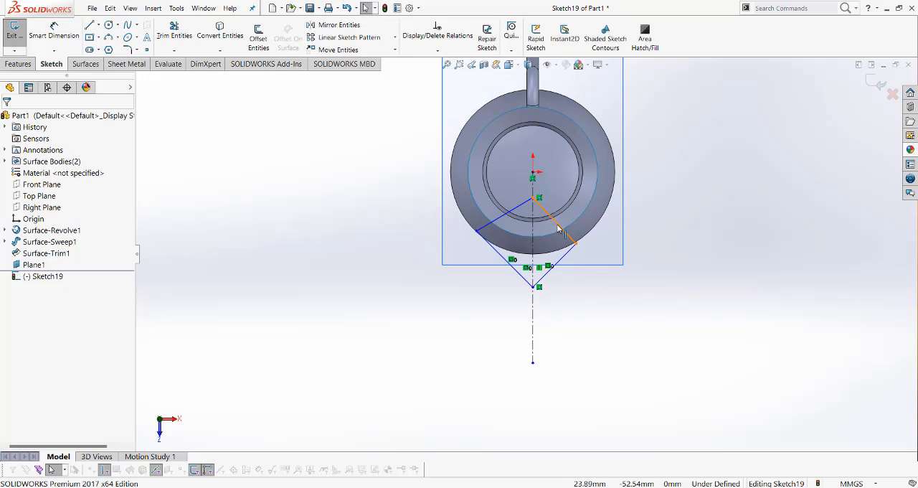
Make the two inner lines of the spout profile symmetric about the vertical centerline
{"action": "left_click", "coordinate": [524, 231]}
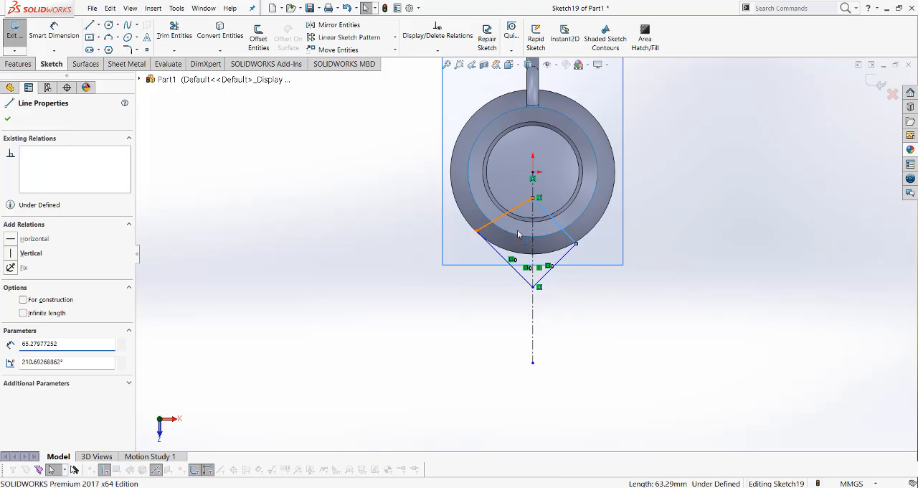
{"action": "left_click", "coordinate": [534, 232], "text": "ctrl"}
{"action": "left_click", "coordinate": [533, 234], "text": "ctrl"}
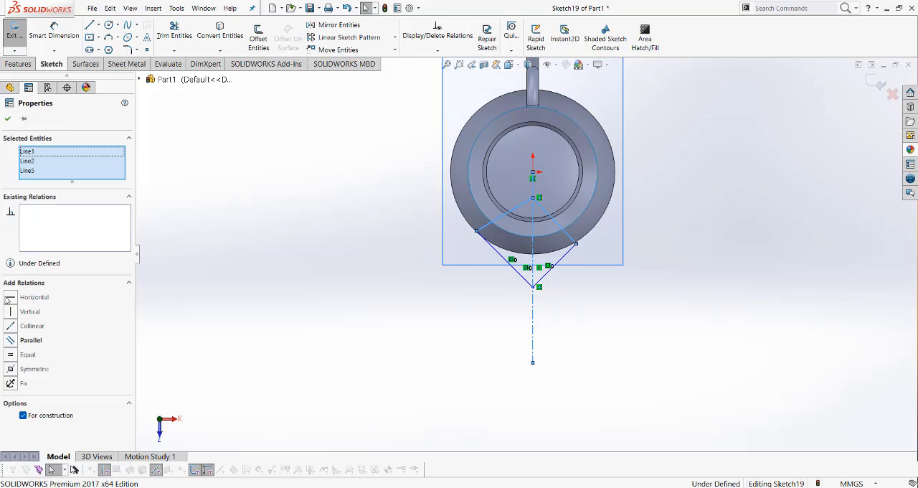
{"action": "left_click", "coordinate": [10, 369]}
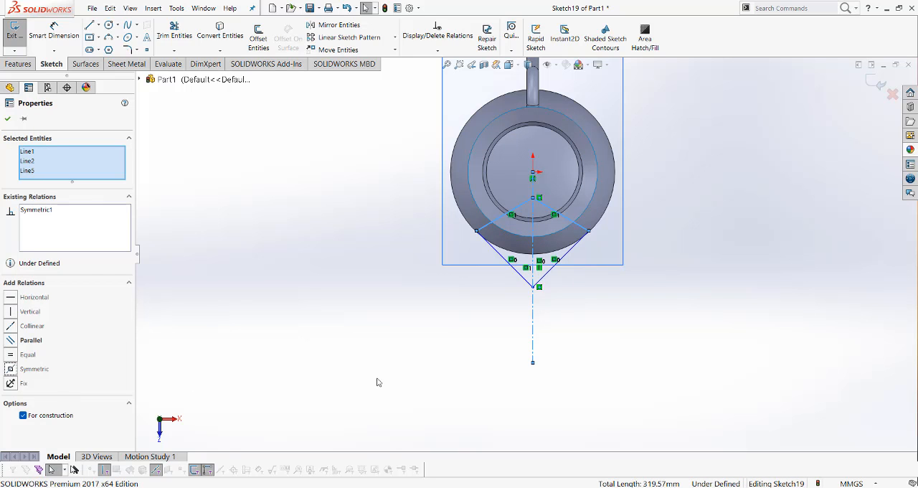
{"action": "left_click", "coordinate": [720, 244]}
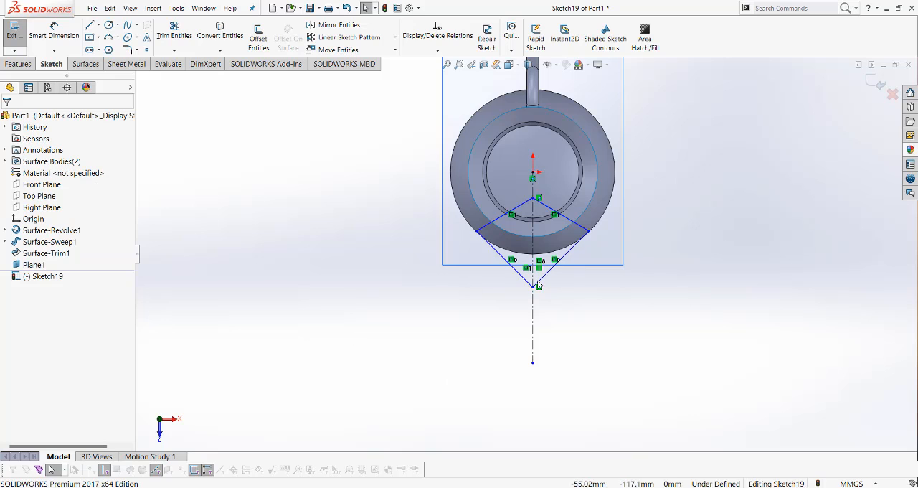
Add 7 mm sketch fillets to the spout profile's inner and outer corners on the centerline
{"action": "scroll", "coordinate": [567, 250], "scroll_direction": "down", "scroll_amount": 2}
{"action": "scroll", "coordinate": [567, 252], "scroll_direction": "up", "scroll_amount": 2}
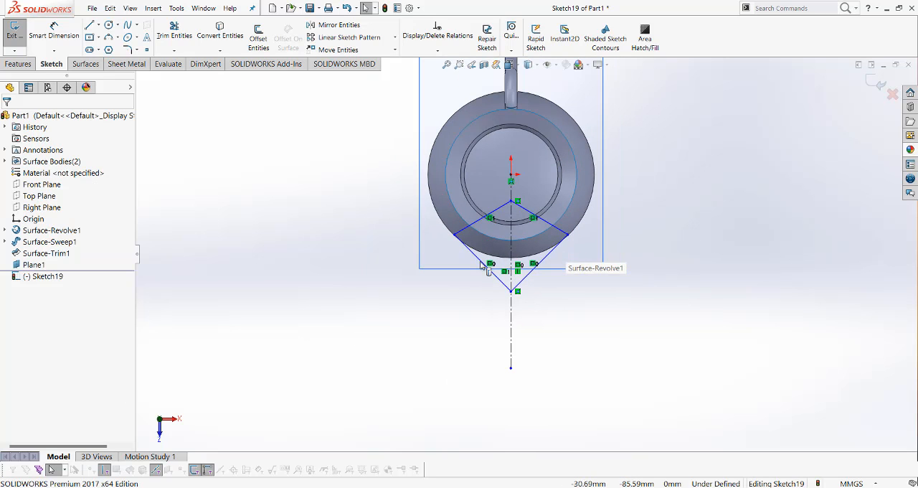
{"action": "left_click", "coordinate": [129, 55]}
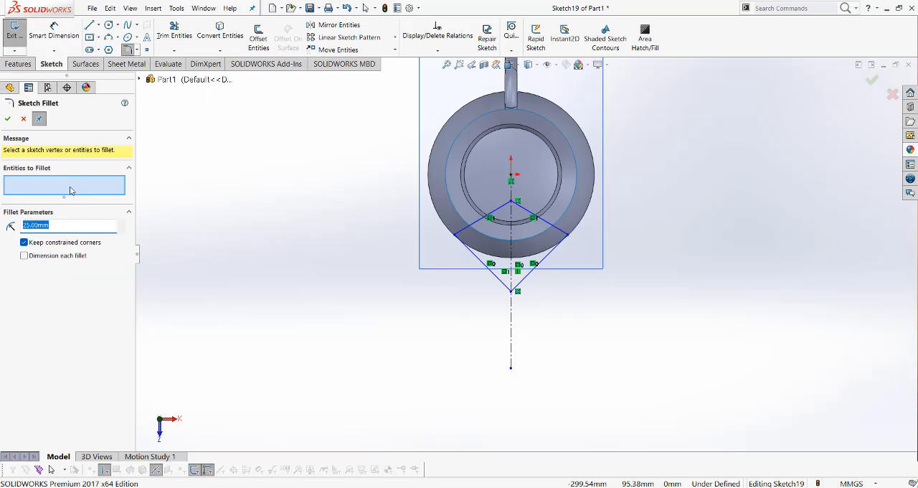
{"action": "type", "text": "7"}
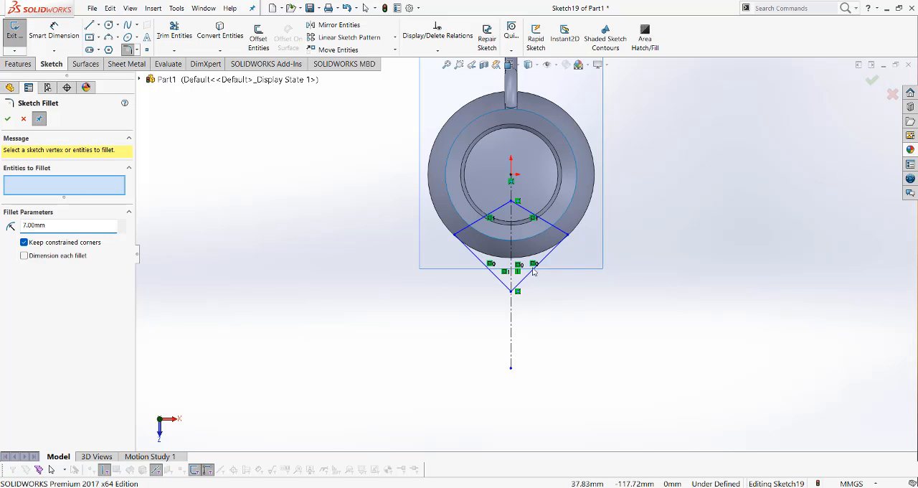
{"action": "left_click", "coordinate": [526, 216]}
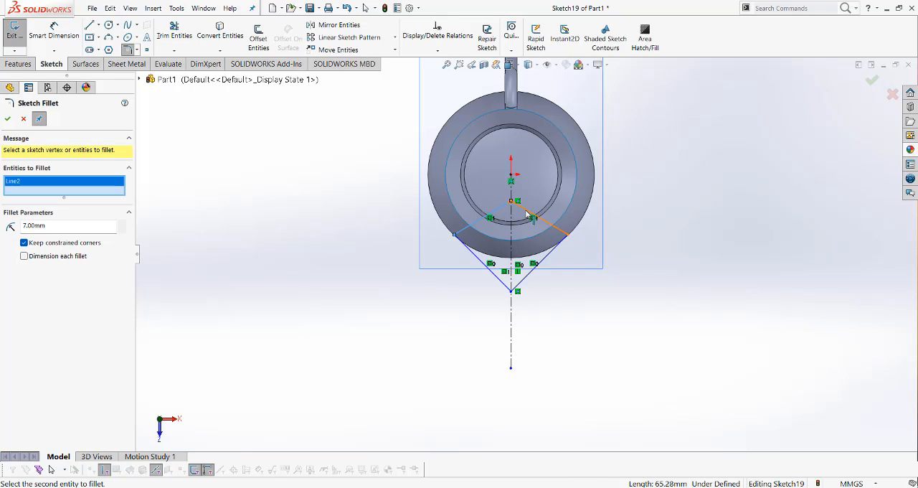
{"action": "left_click", "coordinate": [527, 213]}
{"action": "left_click", "coordinate": [528, 282]}
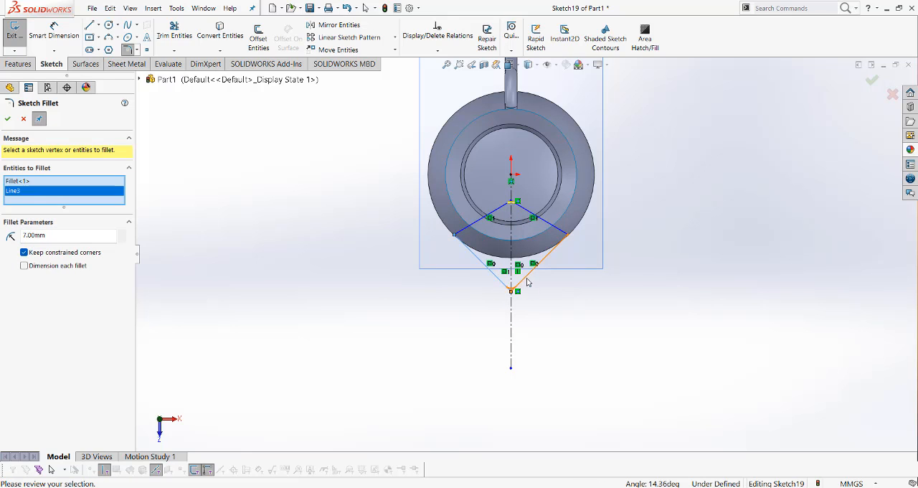
{"action": "left_click", "coordinate": [502, 282]}
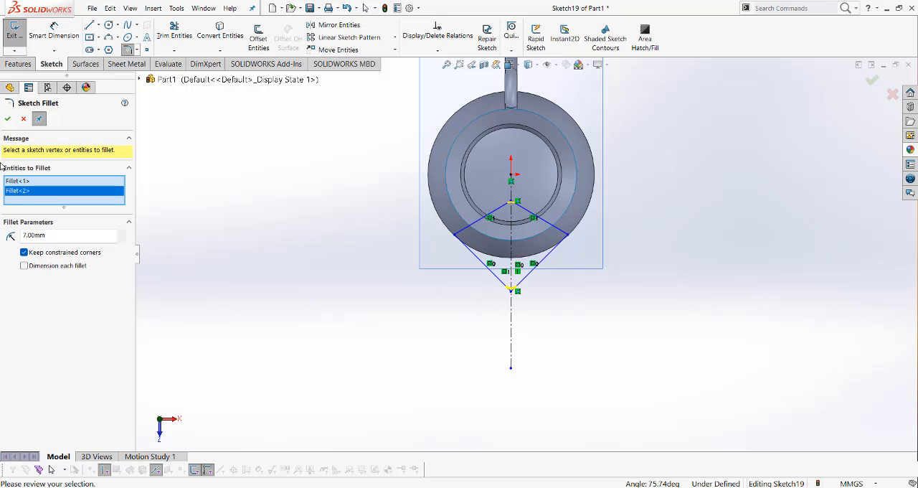
{"action": "left_click", "coordinate": [8, 119]}
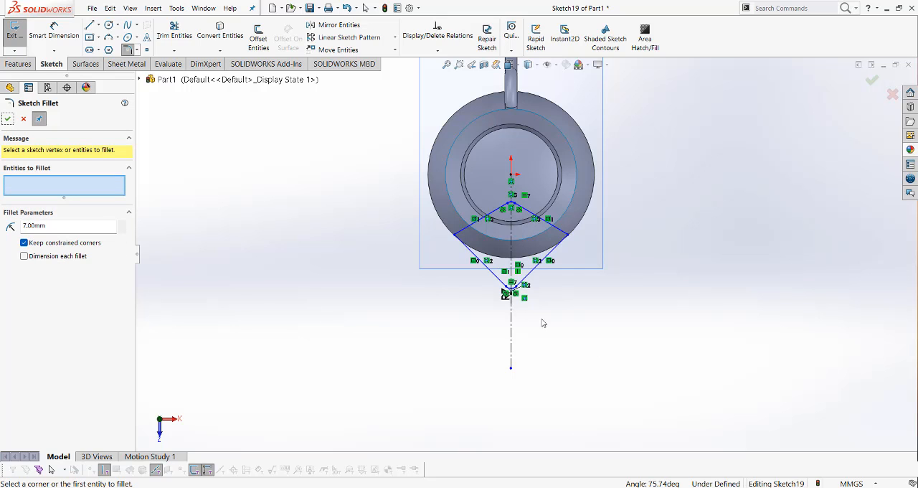
{"action": "scroll", "coordinate": [543, 323], "scroll_direction": "down", "scroll_amount": 2}
{"action": "scroll", "coordinate": [547, 278], "scroll_direction": "up", "scroll_amount": 2}
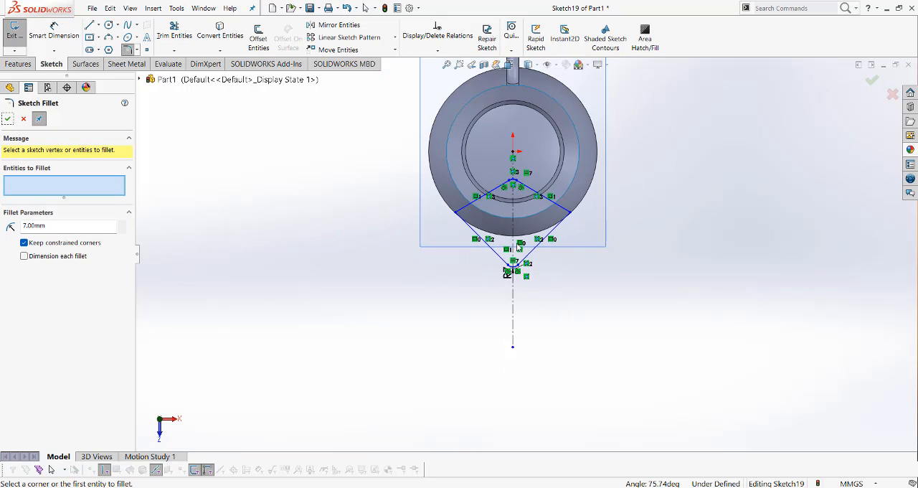
{"action": "left_click", "coordinate": [7, 119]}
Move the inner fillet's center point outward along the centerline until its arc lies just outside the two small circular edges
{"action": "scroll", "coordinate": [506, 190], "scroll_direction": "up", "scroll_amount": 1}
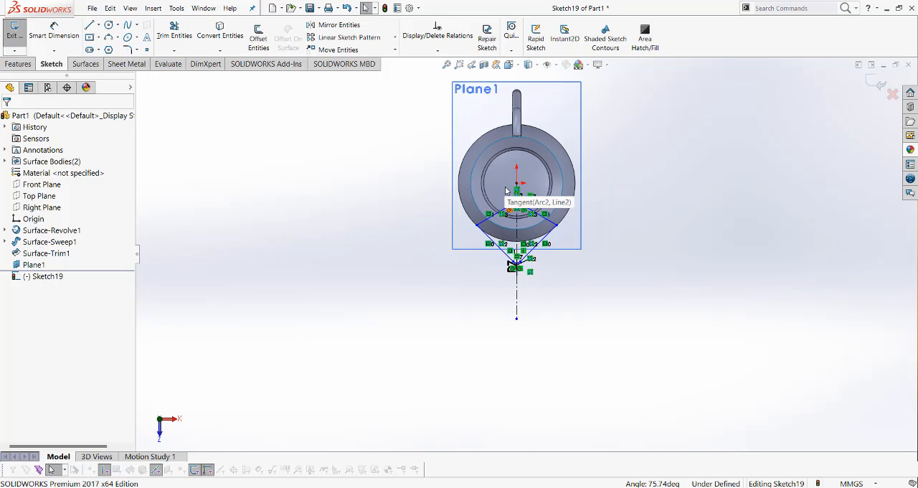
{"action": "scroll", "coordinate": [506, 191], "scroll_direction": "down", "scroll_amount": 6}
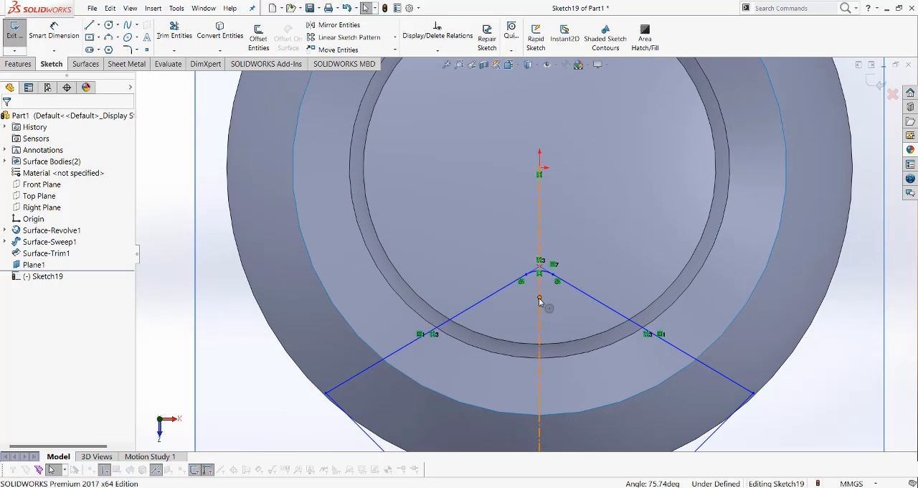
{"action": "left_click_drag", "start_coordinate": [540, 300], "coordinate": [541, 398]}
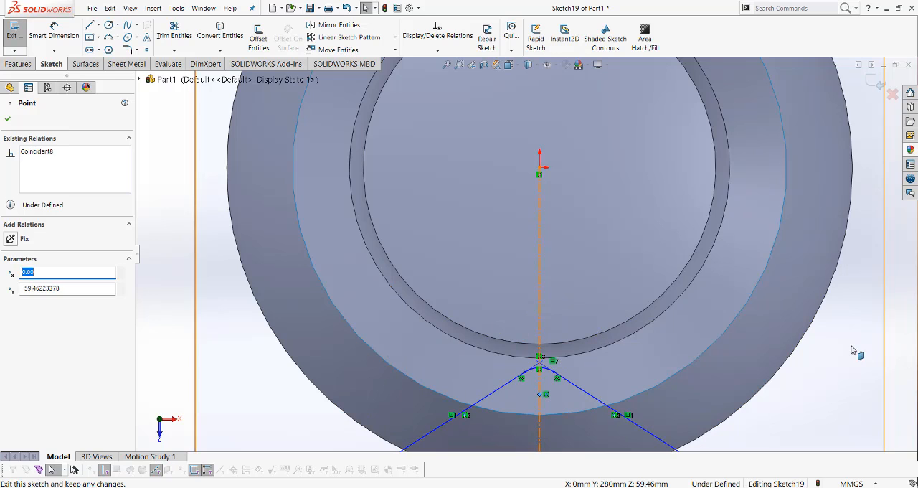
{"action": "key", "text": "Escape"}
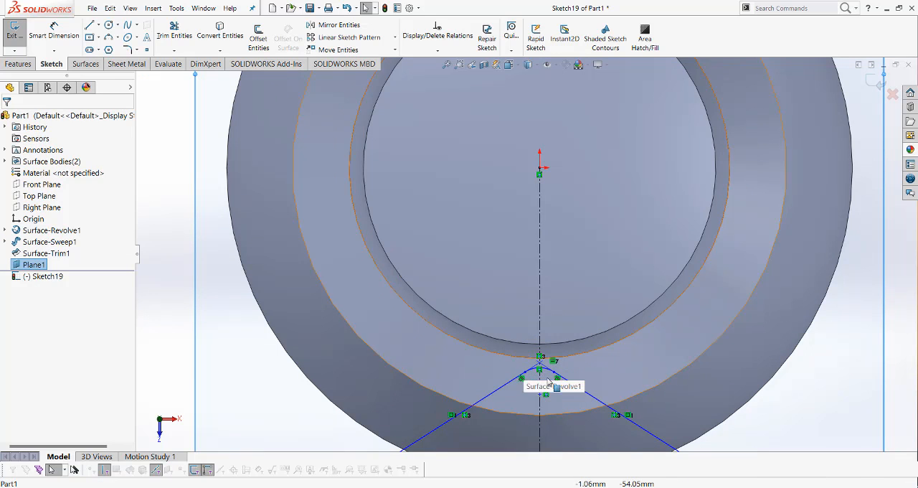
{"action": "left_click", "coordinate": [545, 371], "text": "ctrl"}
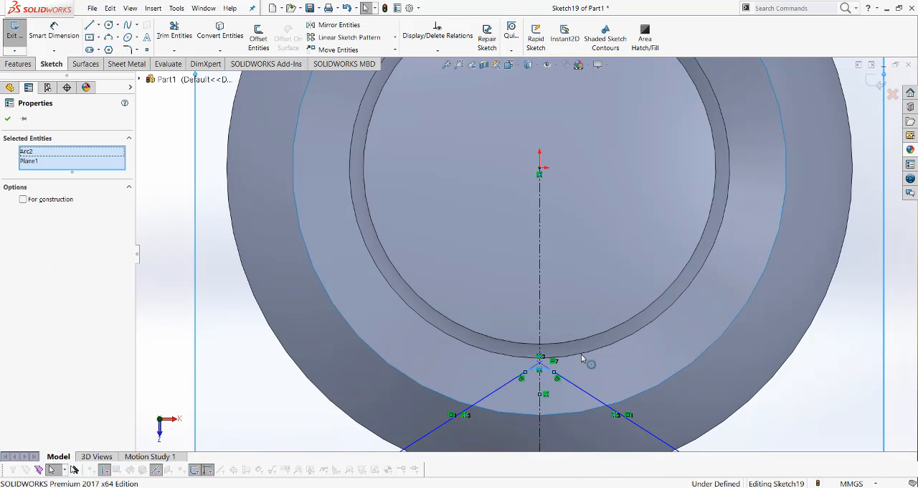
{"action": "left_click", "coordinate": [581, 356], "text": "ctrl"}
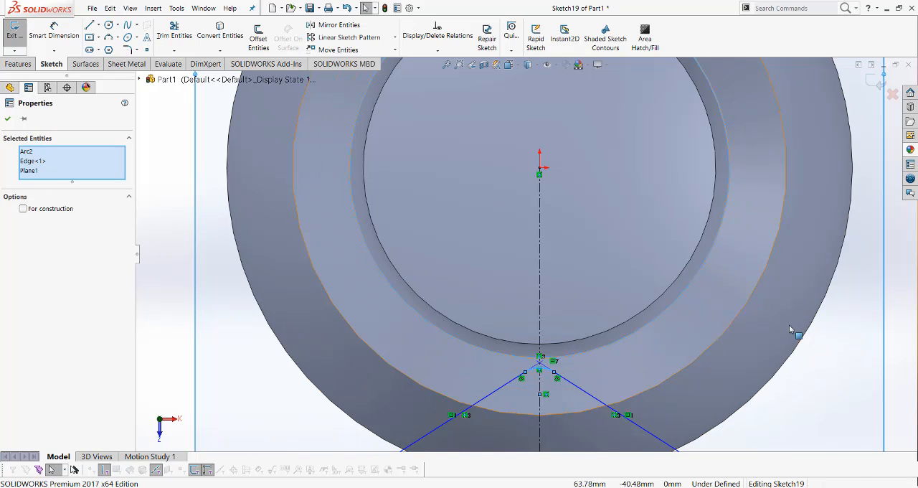
{"action": "left_click", "coordinate": [7, 120]}
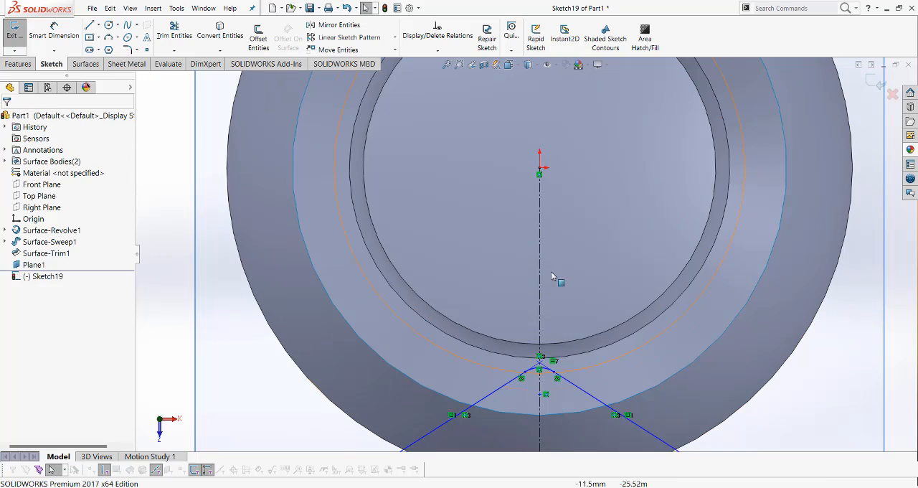
Clear the selection and hide the reference plane at rim height
{"action": "right_click", "coordinate": [866, 337]}
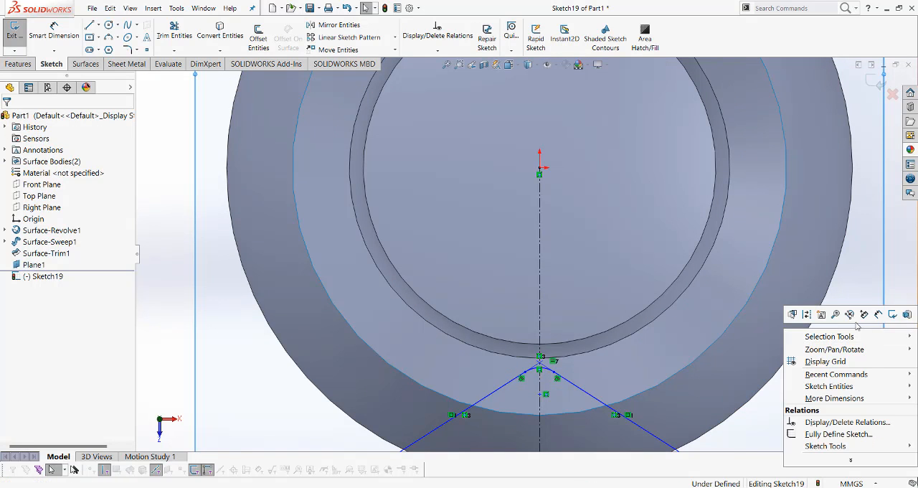
{"action": "right_click", "coordinate": [36, 270]}
{"action": "left_click", "coordinate": [61, 255]}
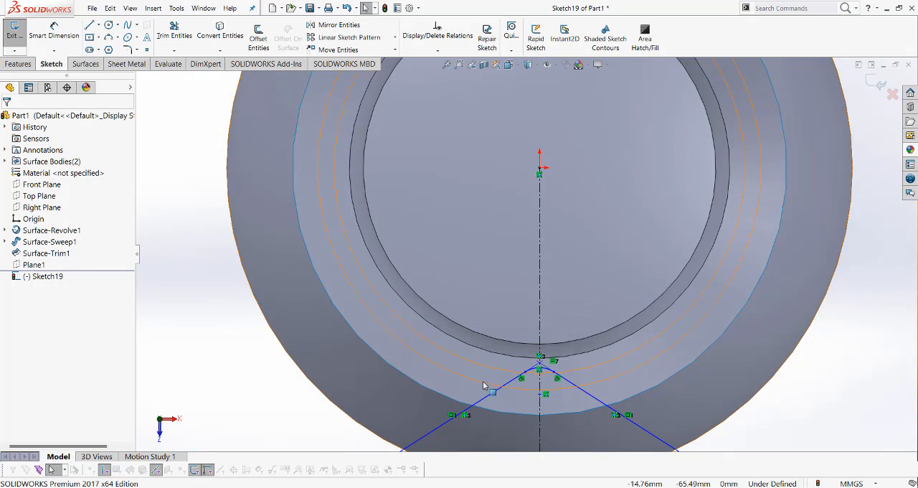
Make the spout profile's inner fillet arc tangent to the larger of the jug's two closely spaced inner circular edges
{"action": "middle_click_drag", "start_coordinate": [484, 377], "coordinate": [493, 352], "text": "ctrl"}
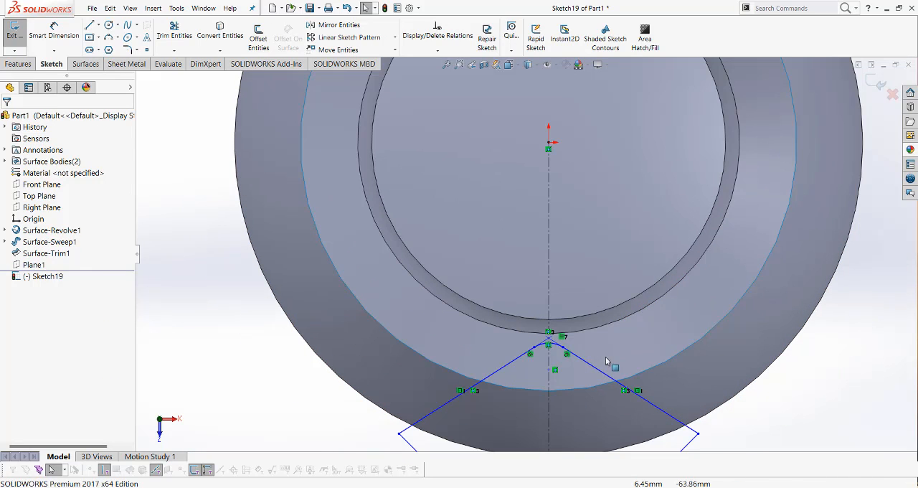
{"action": "left_click", "coordinate": [556, 344]}
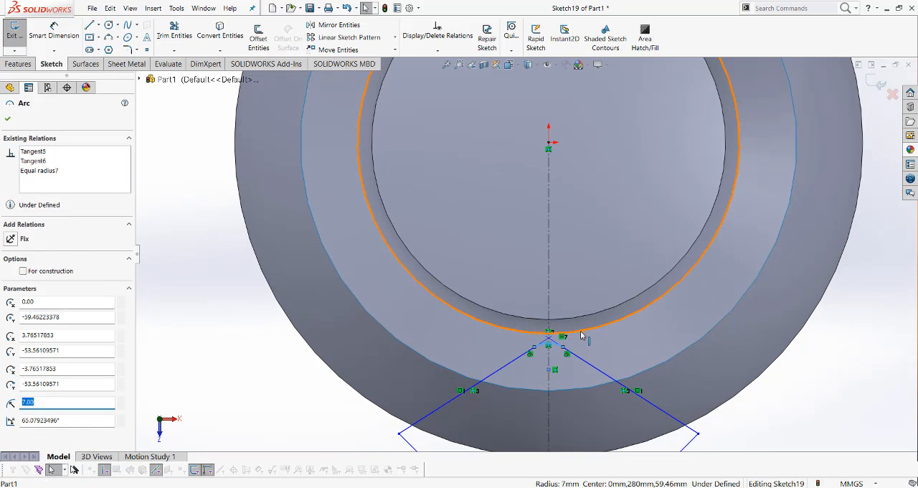
{"action": "left_click", "coordinate": [584, 334], "text": "ctrl"}
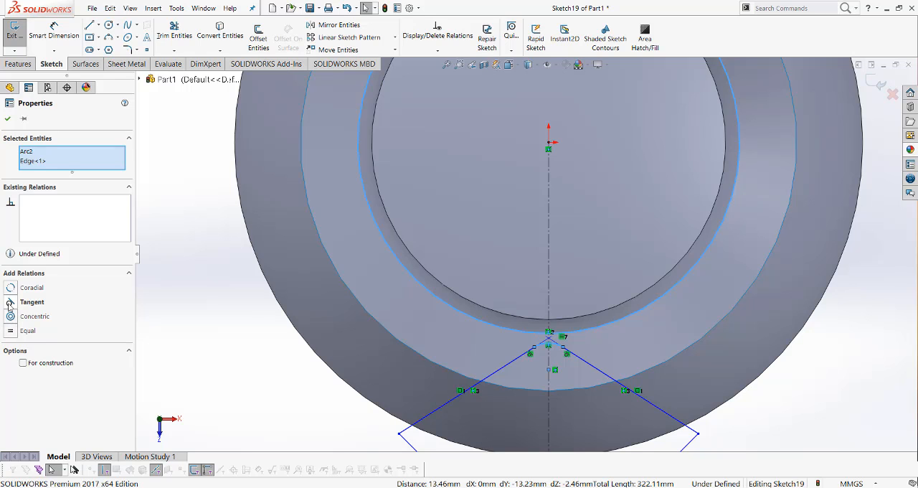
{"action": "left_click", "coordinate": [10, 303]}
{"action": "scroll", "coordinate": [495, 377], "scroll_direction": "up", "scroll_amount": 5}
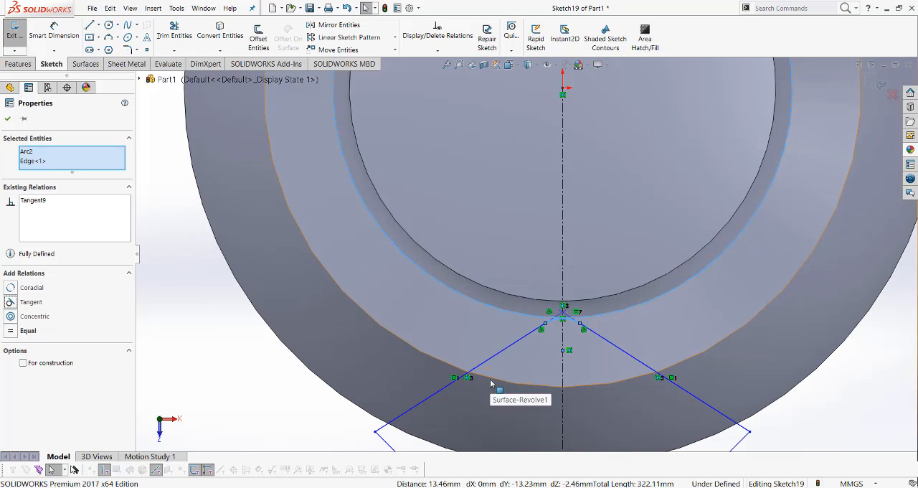
{"action": "left_click", "coordinate": [7, 119]}
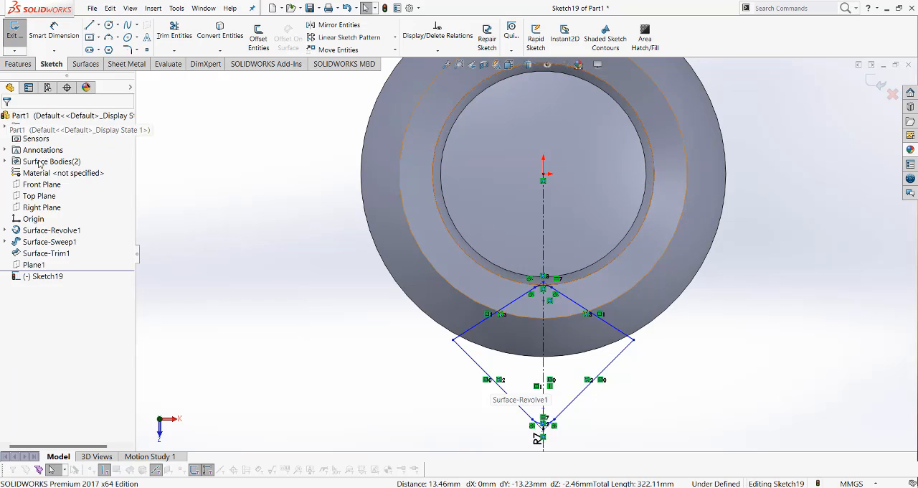
Make the spout profile's left side corner coincident with the circular edge midway between the inner edges and the jug's outer silhouette
{"action": "left_click", "coordinate": [453, 341]}
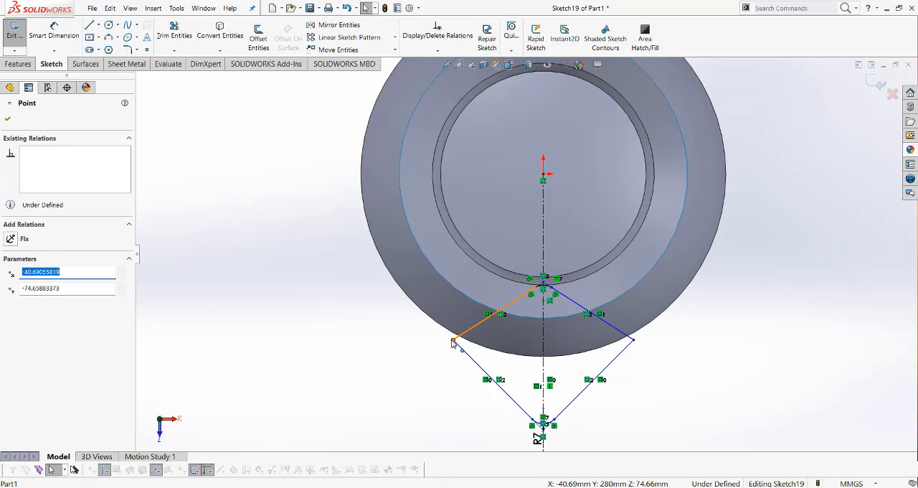
{"action": "left_click", "coordinate": [459, 292], "text": "ctrl"}
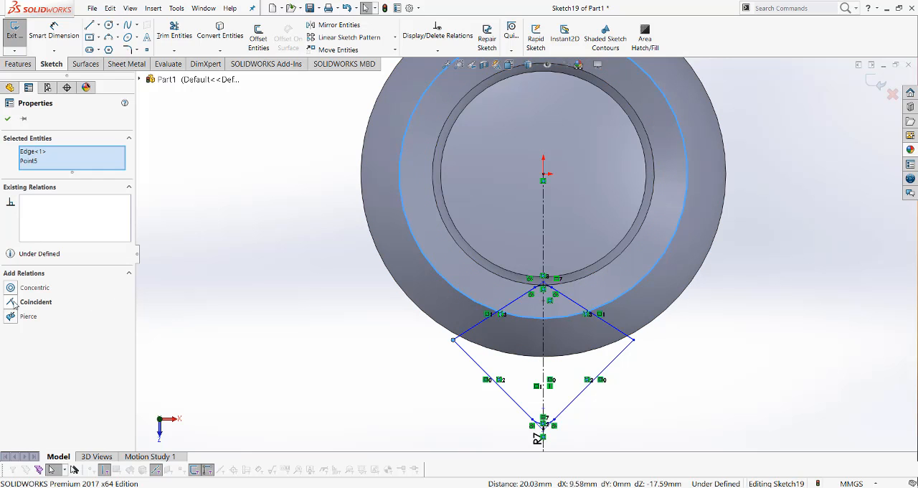
{"action": "left_click", "coordinate": [12, 303]}
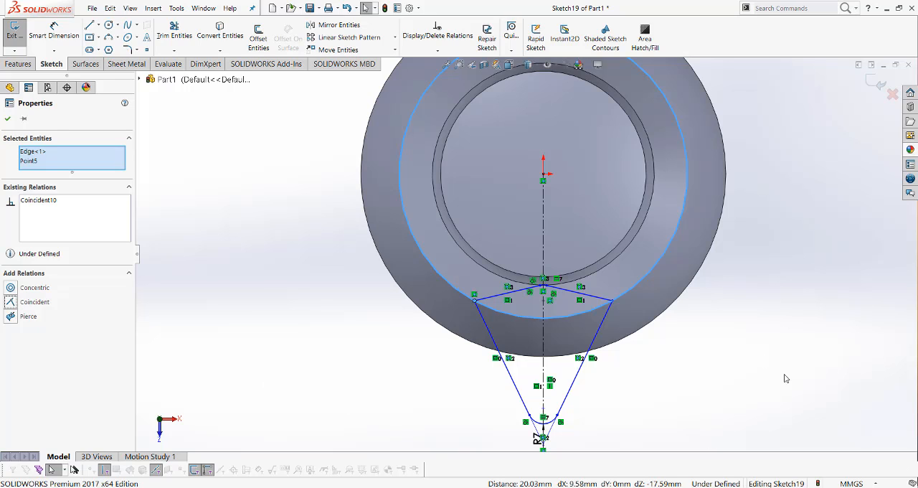
Dimension the distance from the origin to the center of the spout profile's outer R7 fillet as 90 mm
{"action": "left_click", "coordinate": [7, 120]}
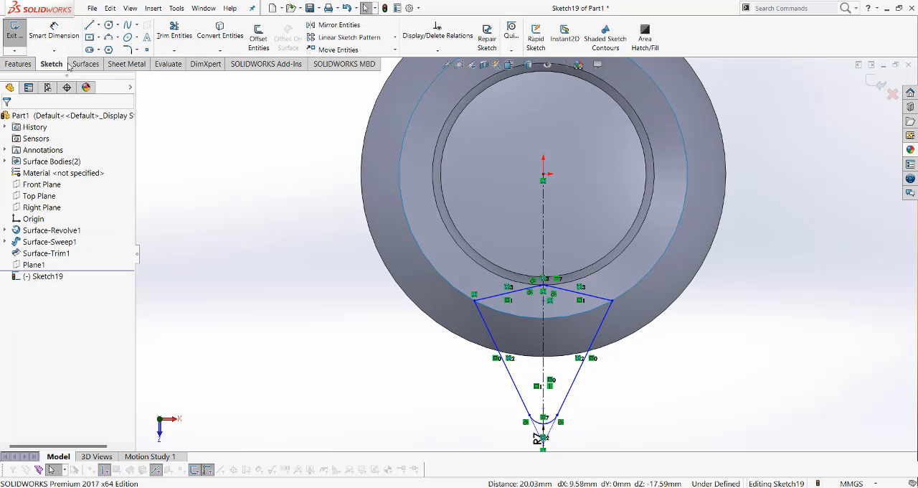
{"action": "left_click", "coordinate": [55, 36]}
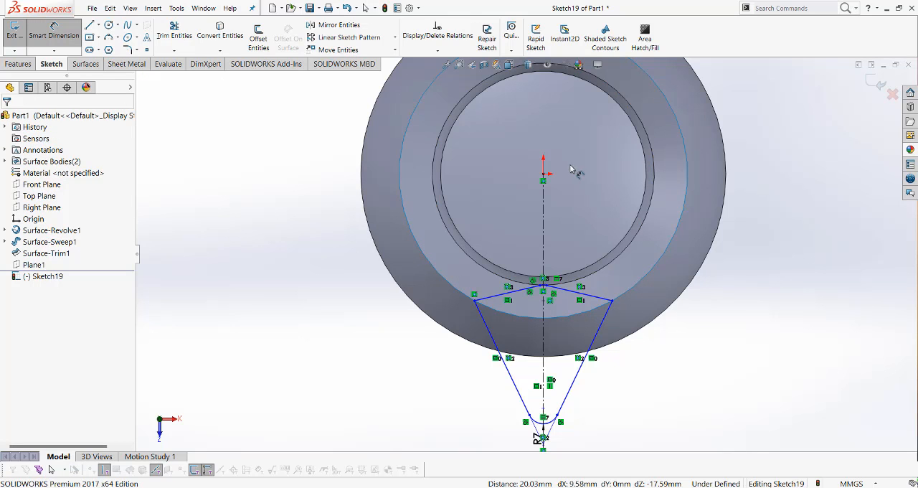
{"action": "left_click", "coordinate": [542, 435]}
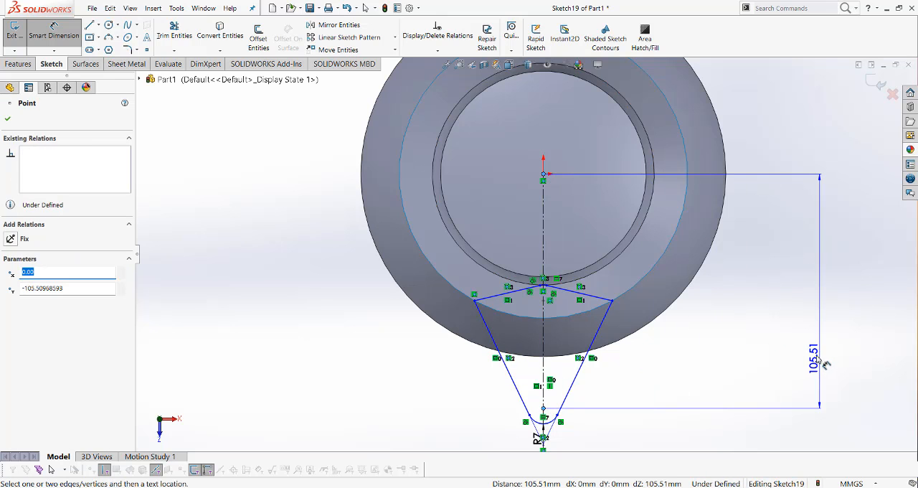
{"action": "left_click", "coordinate": [822, 362]}
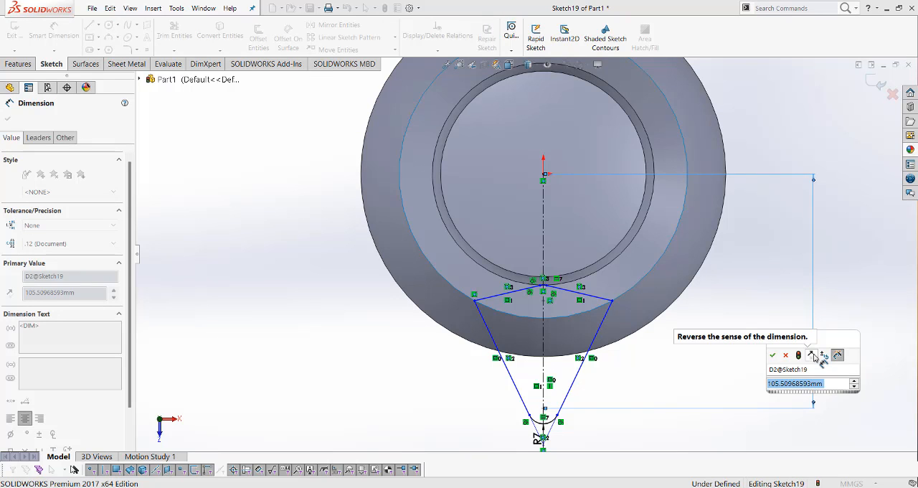
{"action": "type", "text": "90"}
{"action": "key", "text": "Return"}
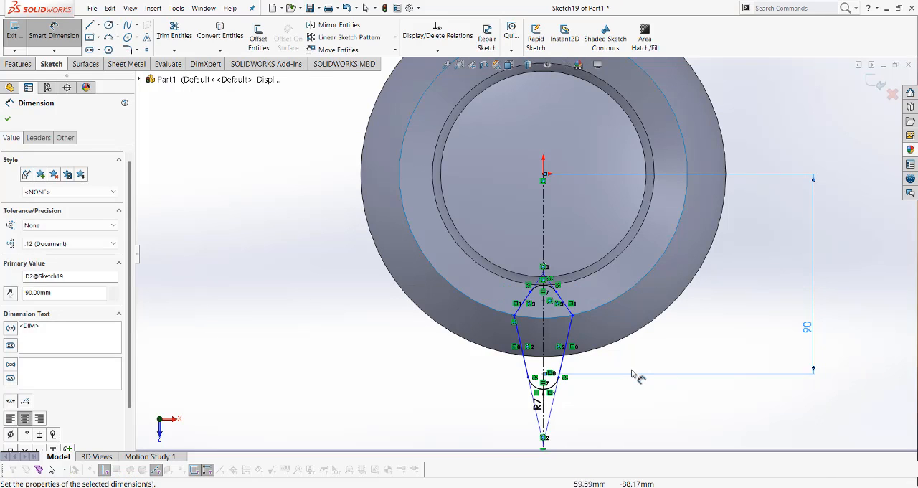
Dimension the angle between the vertical centerline and the spout profile's left outer side line as 35°
{"action": "scroll", "coordinate": [535, 349], "scroll_direction": "down", "scroll_amount": 5}
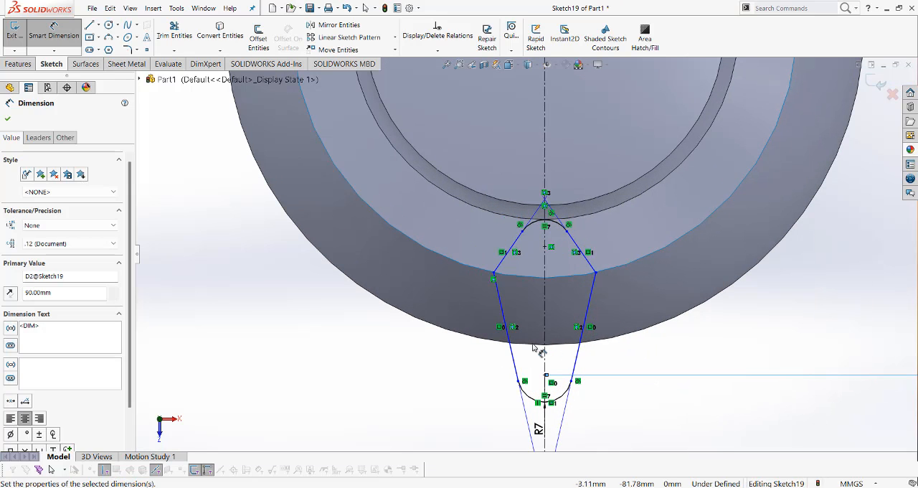
{"action": "left_click", "coordinate": [513, 346]}
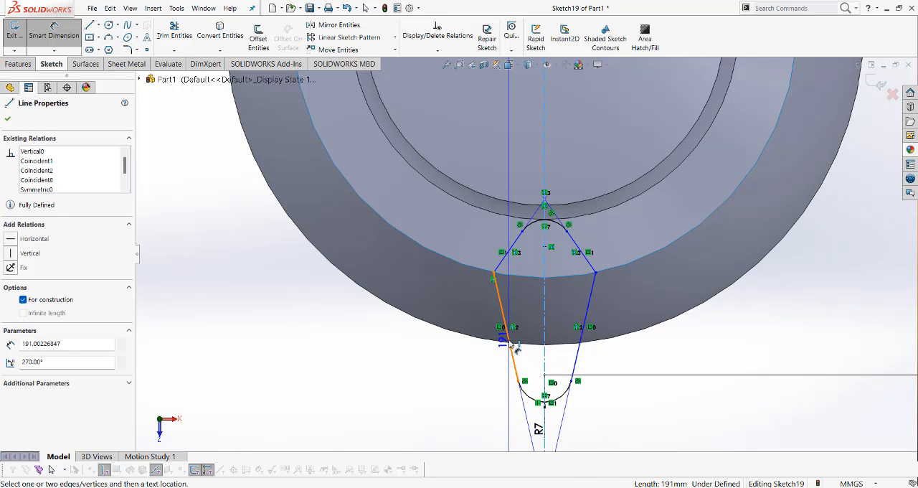
{"action": "left_click", "coordinate": [509, 332]}
{"action": "left_click", "coordinate": [529, 315]}
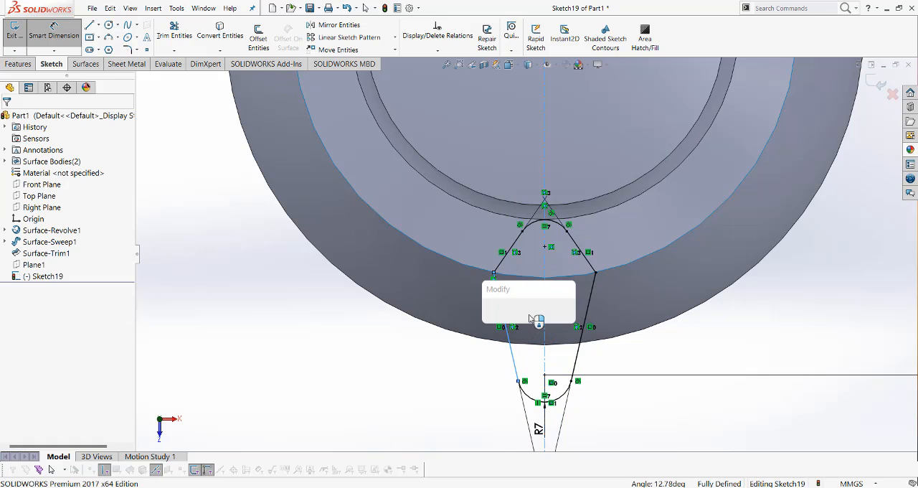
{"action": "key", "text": "Return"}
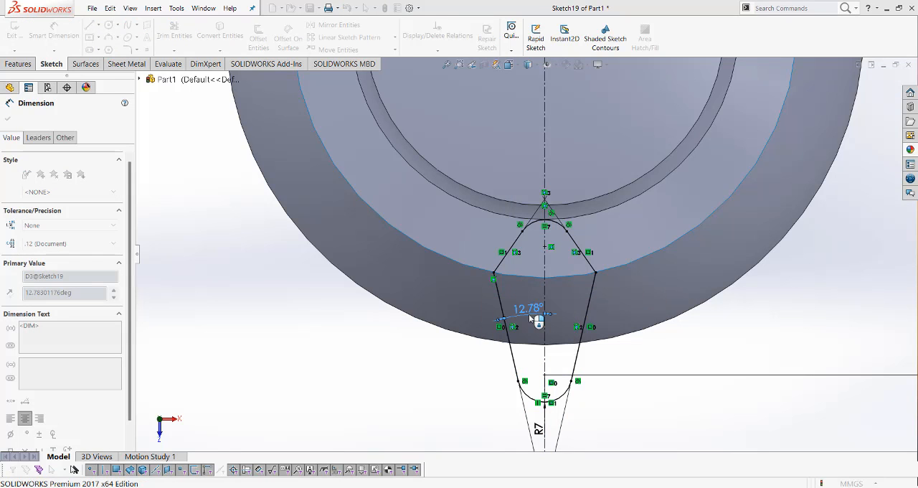
{"action": "left_click", "coordinate": [835, 305]}
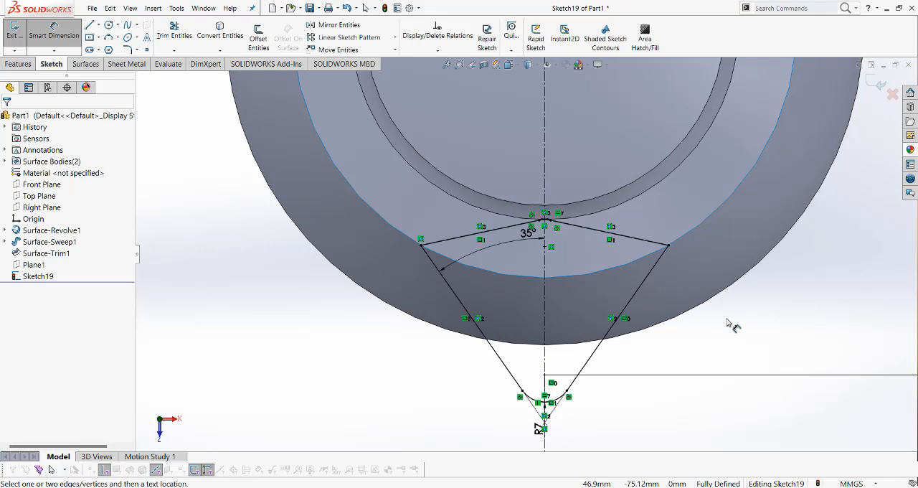
Close the spout profile sketch and start a new sketch on the Right Plane, viewed face-on
{"action": "mouse_move", "coordinate": [730, 325]}
{"action": "middle_mouse_down"}
{"action": "mouse_move", "coordinate": [715, 266]}
{"action": "mouse_move", "coordinate": [662, 279]}
{"action": "mouse_move", "coordinate": [723, 289]}
{"action": "middle_mouse_up"}
{"action": "mouse_move", "coordinate": [695, 315]}
{"action": "middle_mouse_down"}
{"action": "mouse_move", "coordinate": [687, 309]}
{"action": "mouse_move", "coordinate": [707, 334]}
{"action": "mouse_move", "coordinate": [699, 322]}
{"action": "middle_mouse_up"}
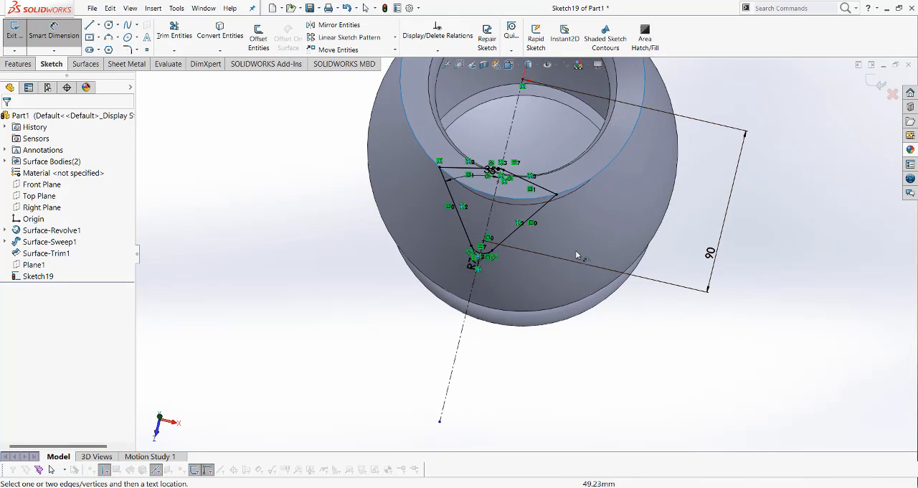
{"action": "mouse_move", "coordinate": [579, 257]}
{"action": "middle_mouse_down"}
{"action": "mouse_move", "coordinate": [767, 251]}
{"action": "mouse_move", "coordinate": [685, 209]}
{"action": "middle_mouse_up"}
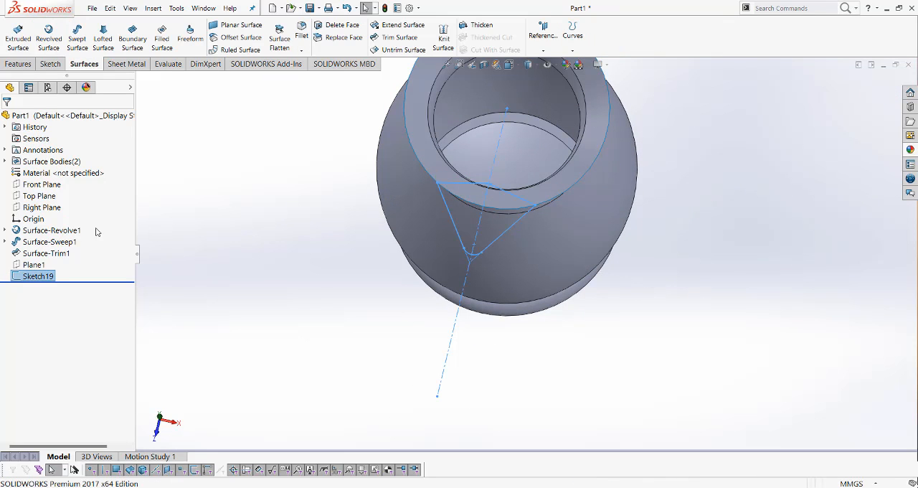
{"action": "left_click", "coordinate": [37, 208]}
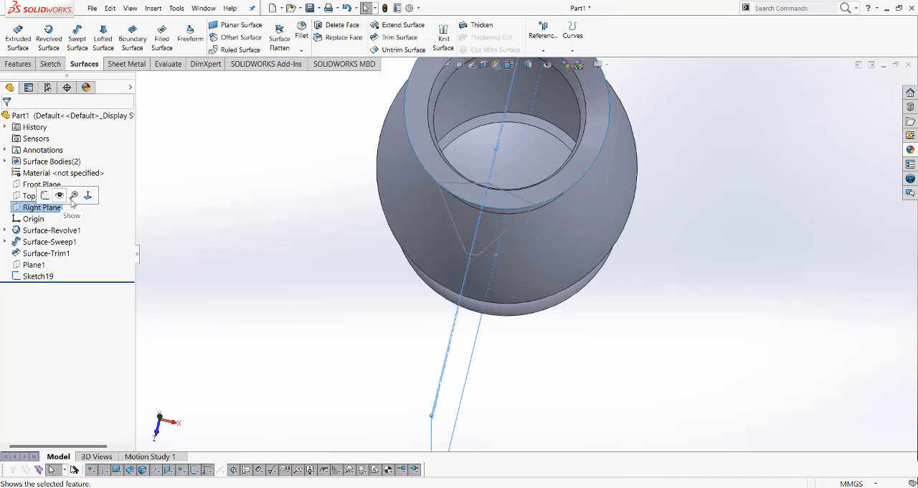
{"action": "left_click", "coordinate": [90, 203]}
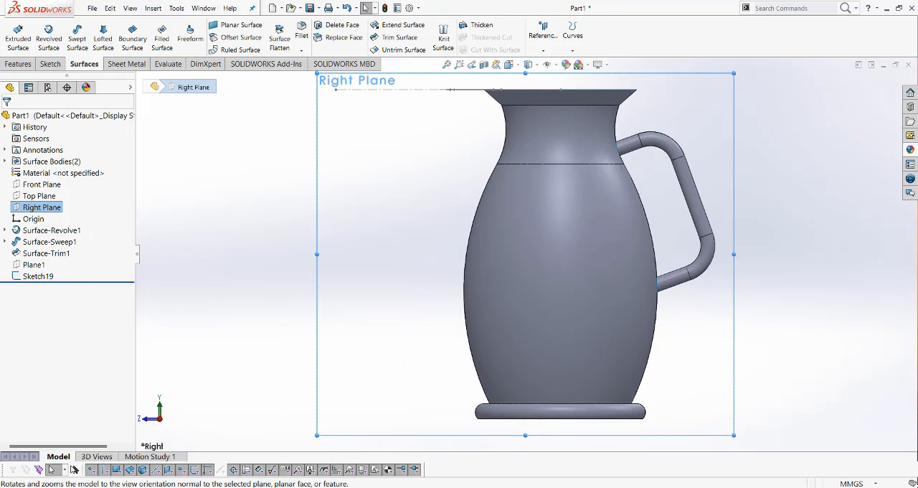
{"action": "right_click", "coordinate": [398, 200]}
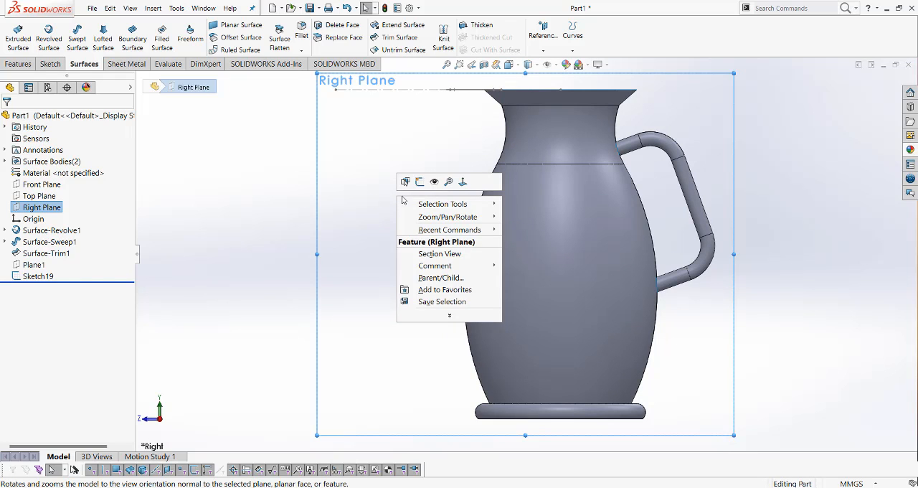
{"action": "left_click", "coordinate": [416, 186]}
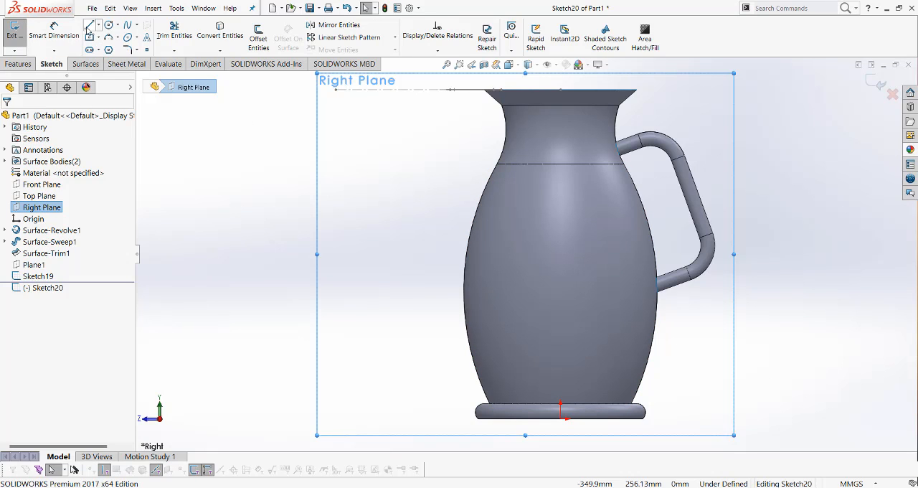
Sketch a sloping line from the rim-height centerline near the spout tip down to the jug's neck edge
{"action": "scroll", "coordinate": [446, 99], "scroll_direction": "down", "scroll_amount": 2}
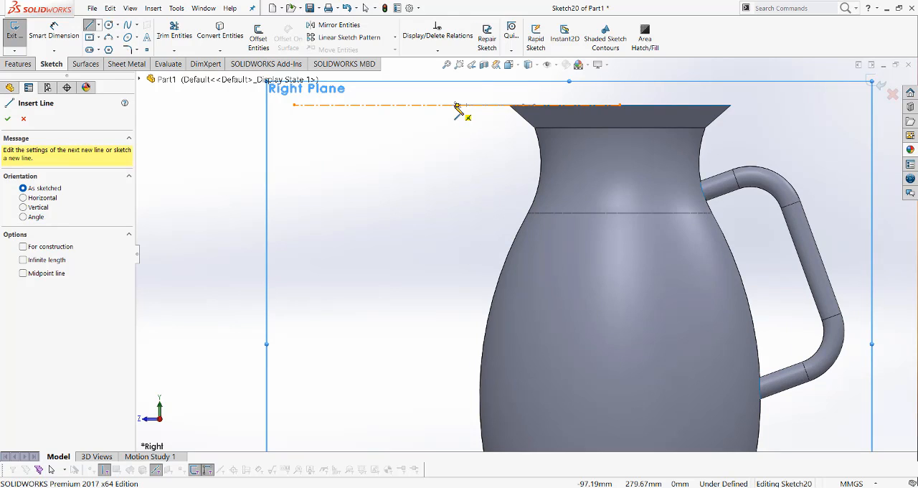
{"action": "left_click", "coordinate": [455, 106]}
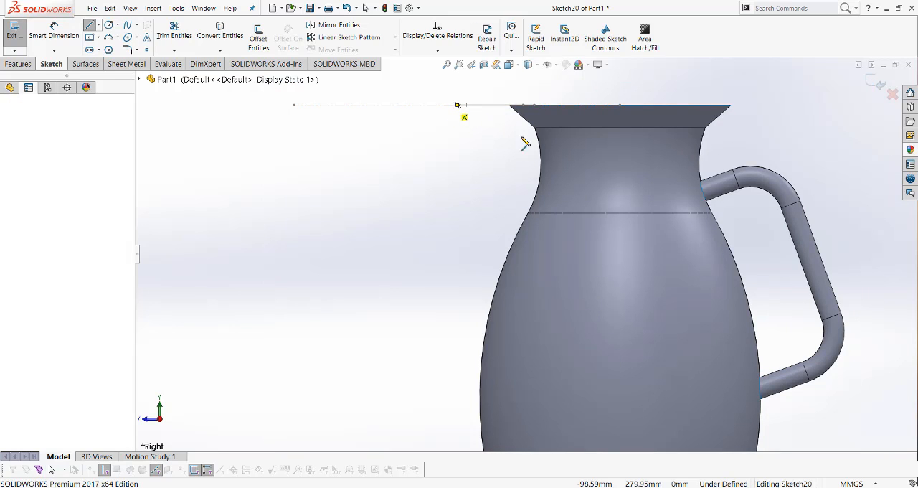
{"action": "left_click", "coordinate": [541, 144]}
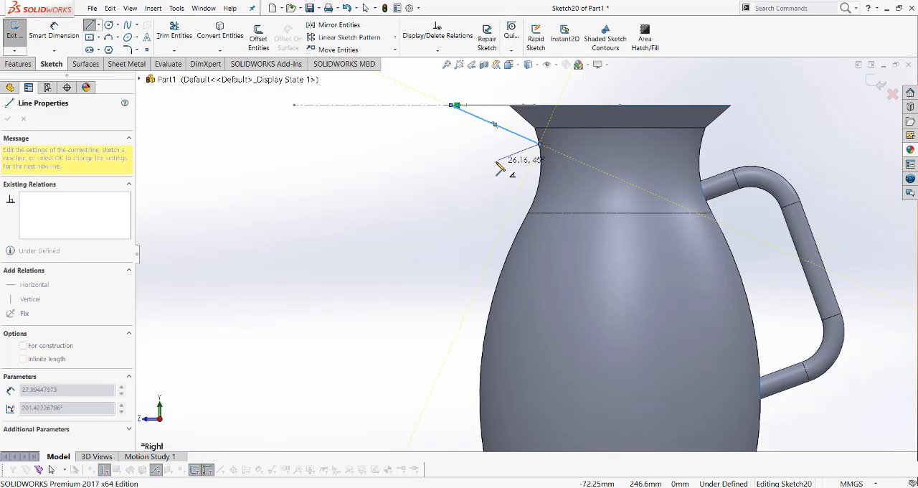
{"action": "key", "text": "Escape"}
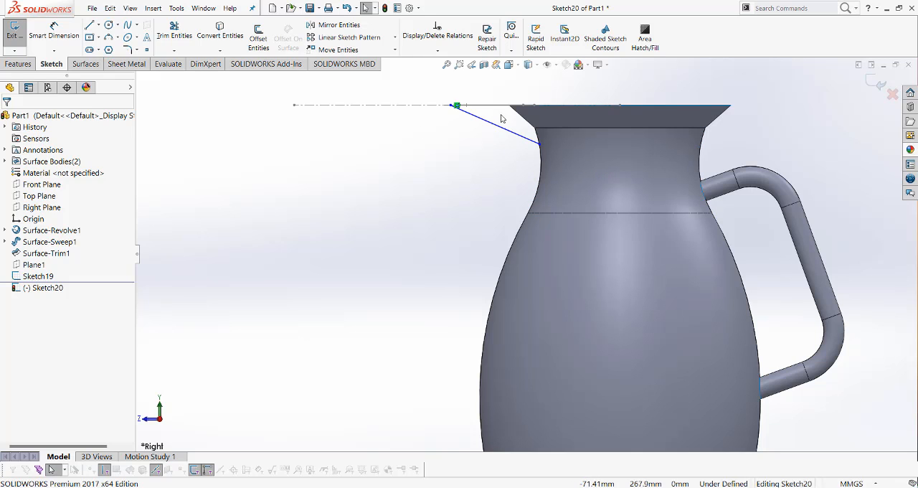
Dimension the angle between the sloping spout line and the horizontal rim-height line as 25°
{"action": "left_click", "coordinate": [54, 33]}
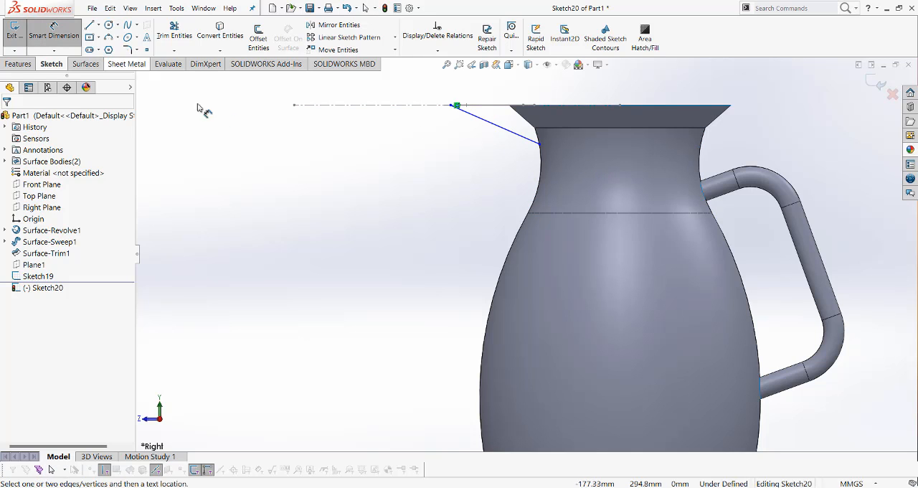
{"action": "left_click", "coordinate": [479, 107]}
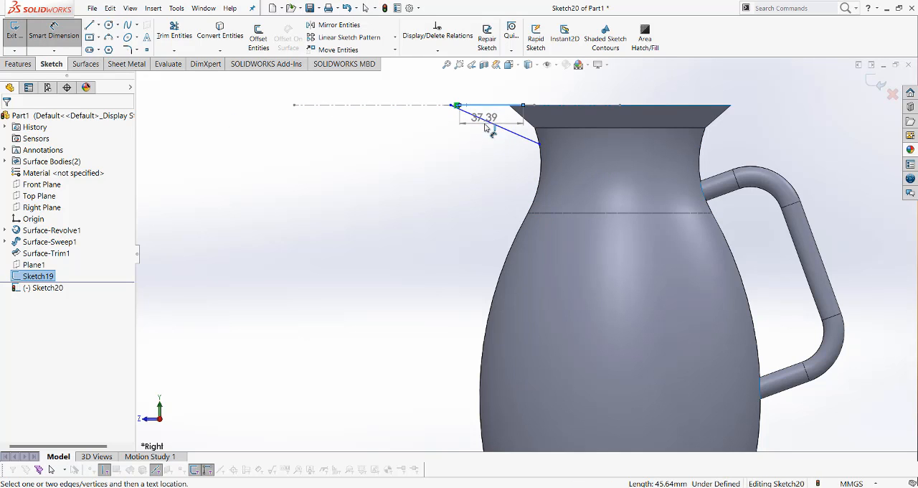
{"action": "left_click", "coordinate": [500, 125]}
{"action": "left_click", "coordinate": [499, 120]}
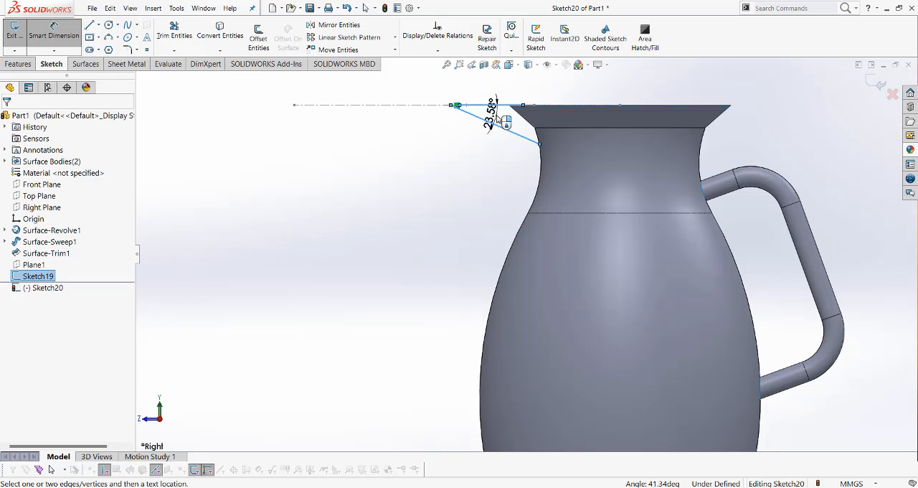
{"action": "type", "text": "25"}
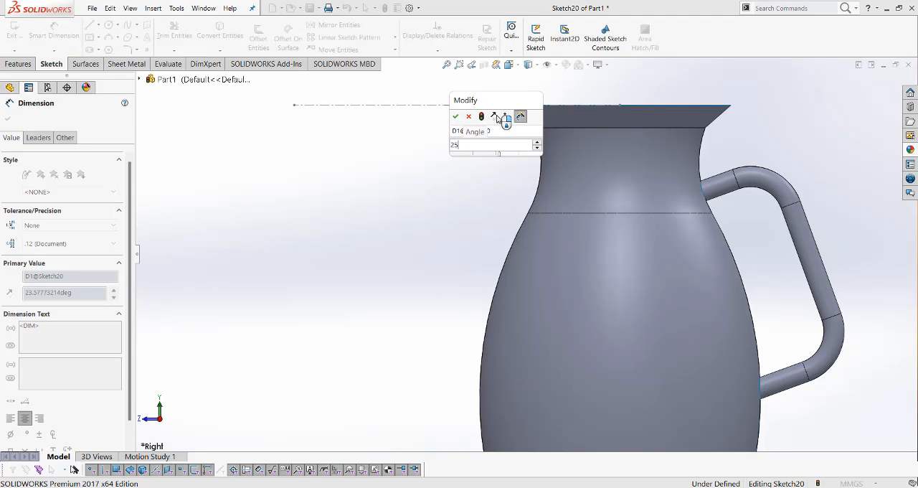
{"action": "key", "text": "Return"}
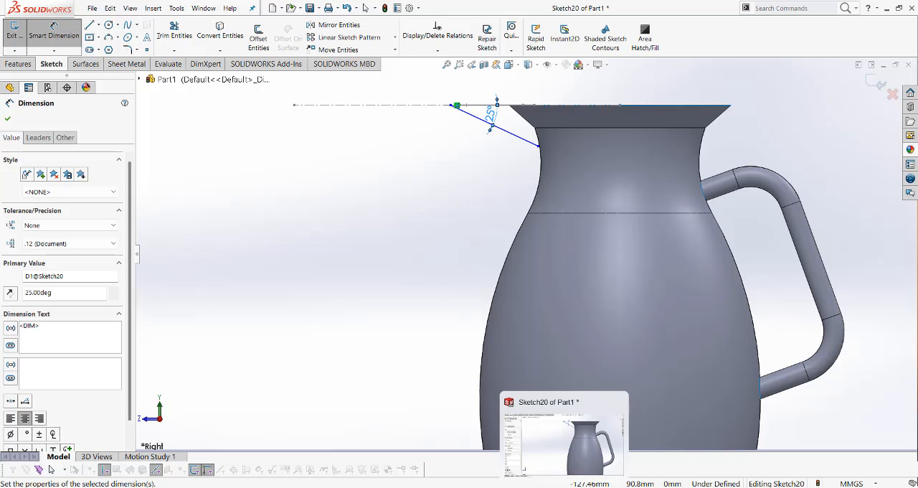
Switch to the reference drawing in Photos, clear the old mark-ups and mark the 25° spout angle to check it, returning to SOLIDWORKS
{"action": "left_click", "coordinate": [539, 487]}
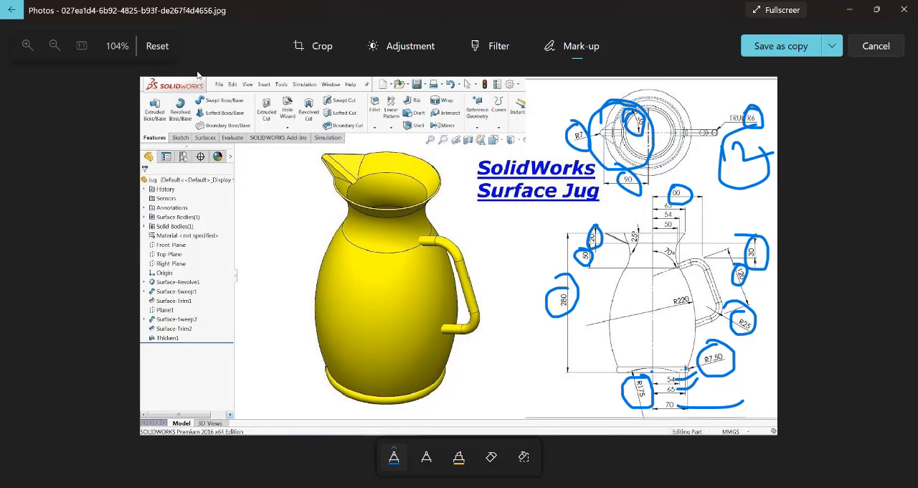
{"action": "left_click", "coordinate": [157, 45]}
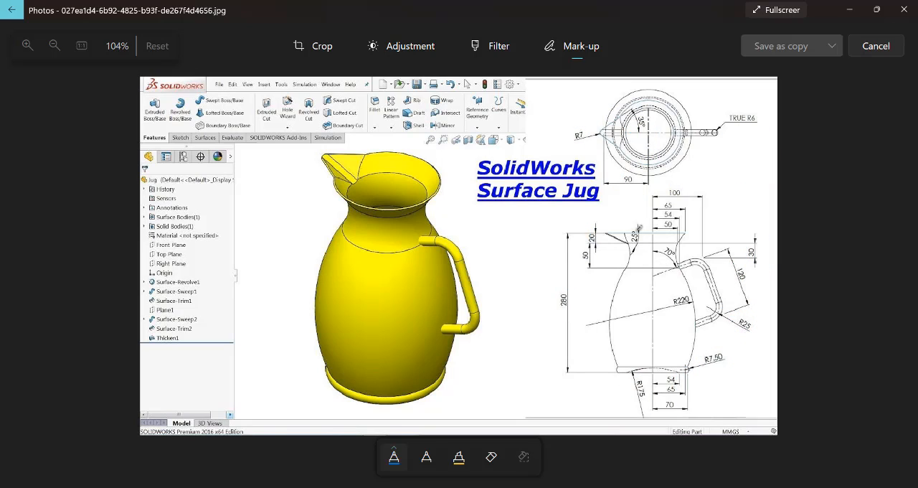
{"action": "left_click_drag", "start_coordinate": [619, 238], "coordinate": [643, 255]}
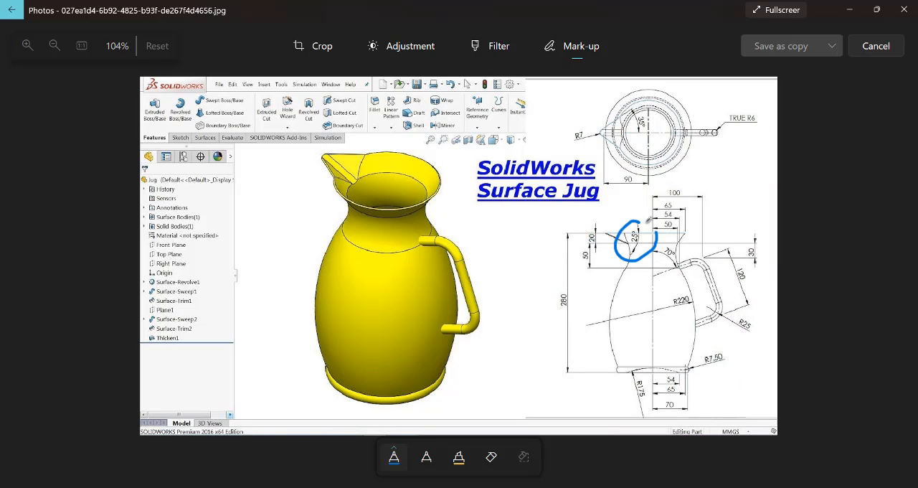
{"action": "left_click_drag", "start_coordinate": [647, 220], "coordinate": [603, 239]}
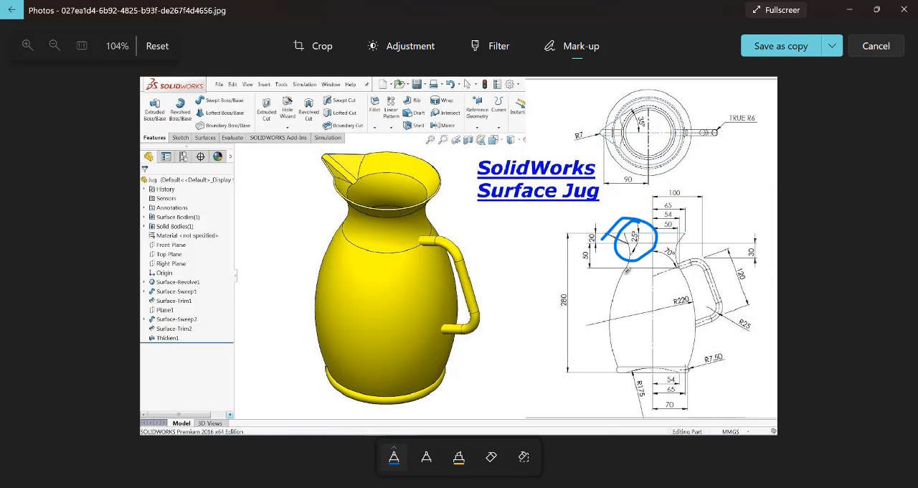
{"action": "left_click", "coordinate": [854, 10]}
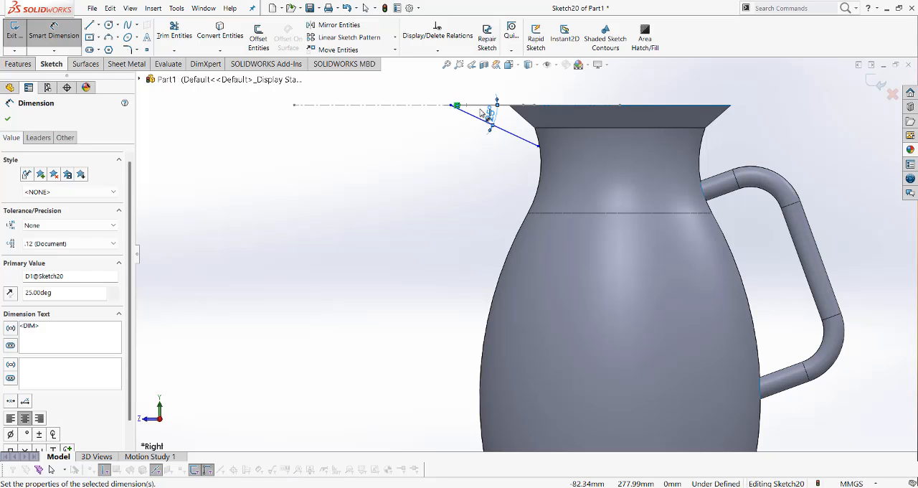
Add a Pierce relation between the sloping line's outer endpoint and the spout profile's outer fillet arc
{"action": "left_click", "coordinate": [8, 118]}
{"action": "middle_click_drag", "start_coordinate": [322, 226], "coordinate": [381, 287]}
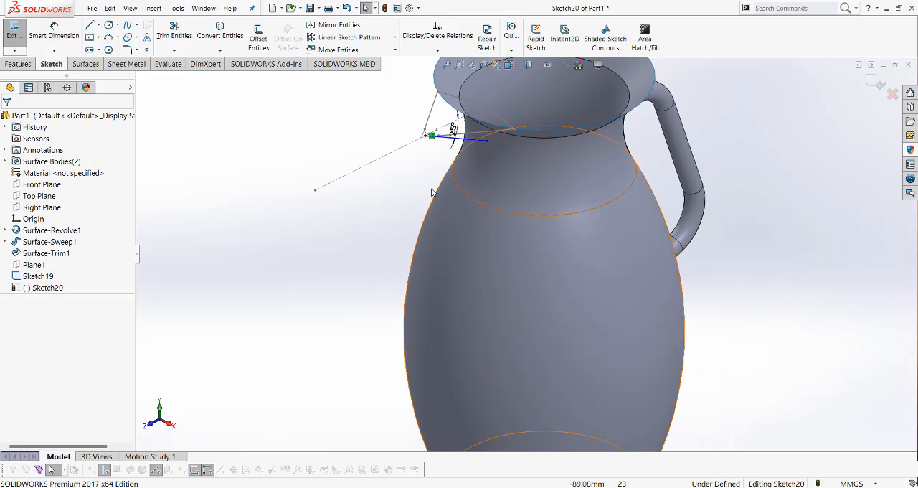
{"action": "scroll", "coordinate": [425, 137], "scroll_direction": "down", "scroll_amount": 4}
{"action": "scroll", "coordinate": [439, 165], "scroll_direction": "down", "scroll_amount": 1}
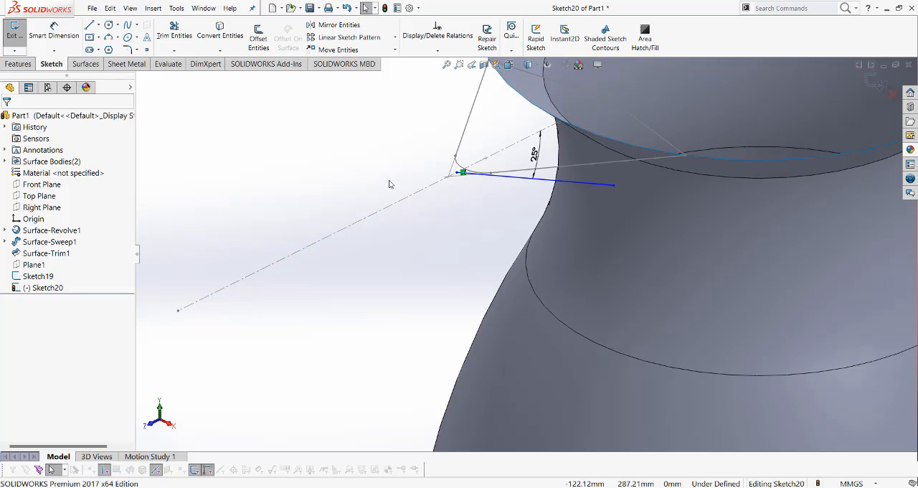
{"action": "left_click", "coordinate": [458, 172]}
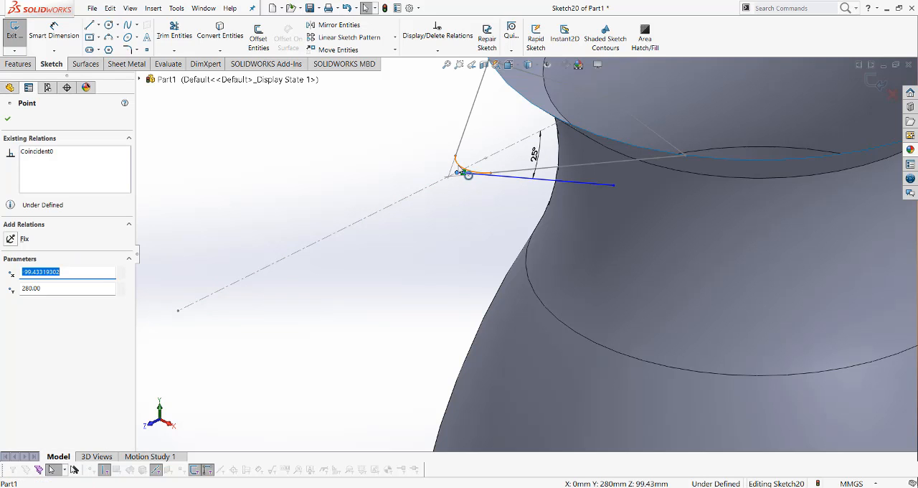
{"action": "left_click", "coordinate": [467, 174], "text": "ctrl"}
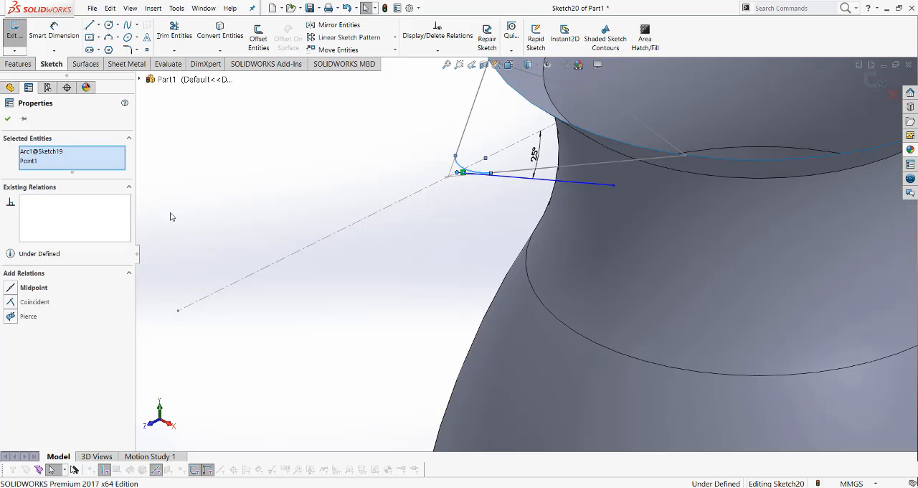
{"action": "left_click", "coordinate": [11, 317]}
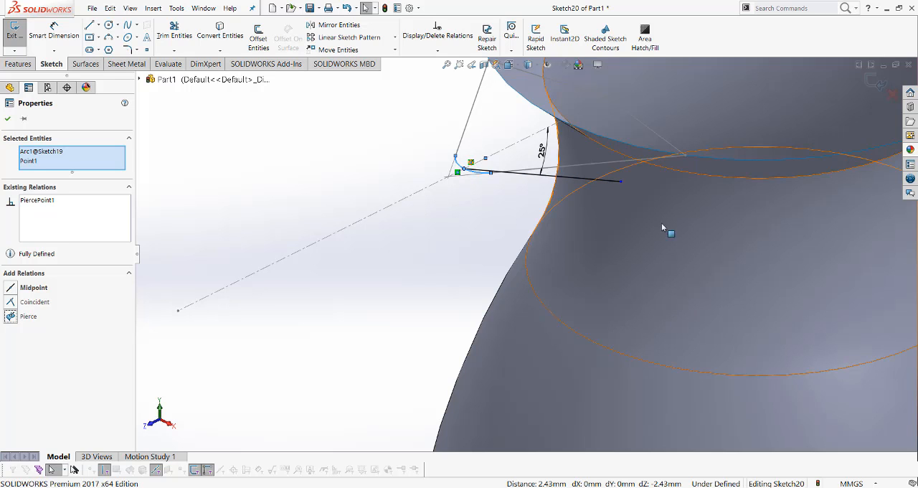
Accept the Pierce relation and finish the spout path sketch
{"action": "middle_click_drag", "start_coordinate": [649, 223], "coordinate": [632, 199]}
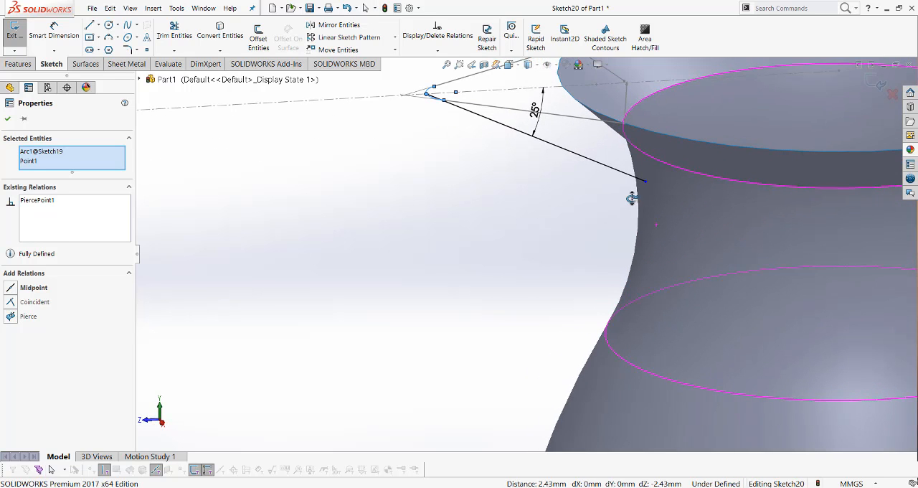
{"action": "left_click", "coordinate": [7, 118]}
{"action": "scroll", "coordinate": [615, 189], "scroll_direction": "up", "scroll_amount": 5}
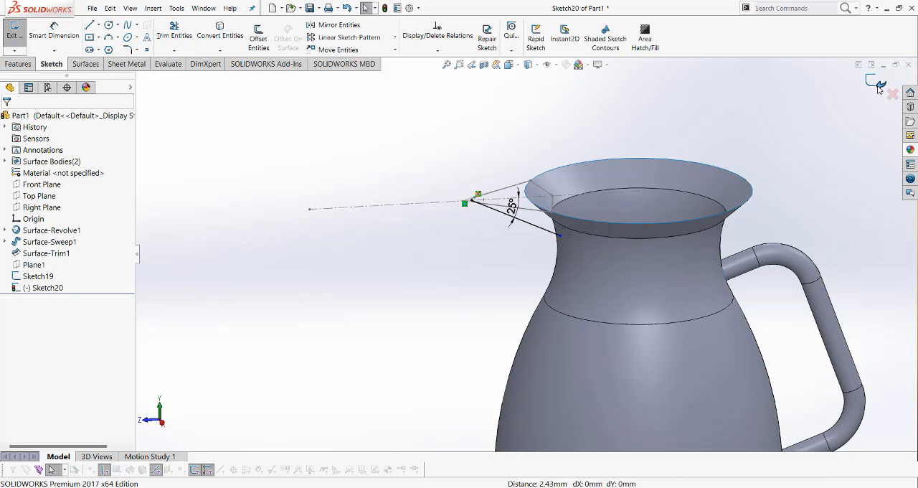
{"action": "left_click", "coordinate": [876, 84]}
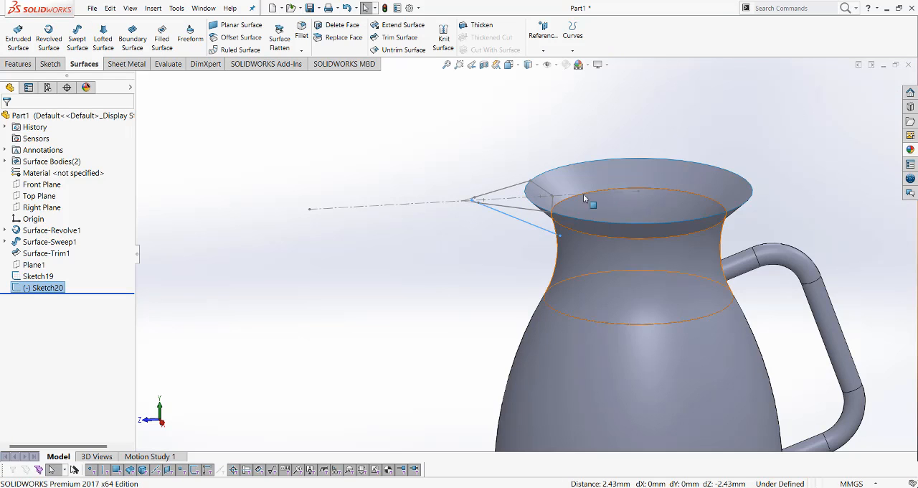
Create a swept surface for the spout, using the spout outline sketch as profile and the sloping 25° line as path
{"action": "scroll", "coordinate": [432, 184], "scroll_direction": "down", "scroll_amount": 2}
{"action": "left_click", "coordinate": [422, 175]}
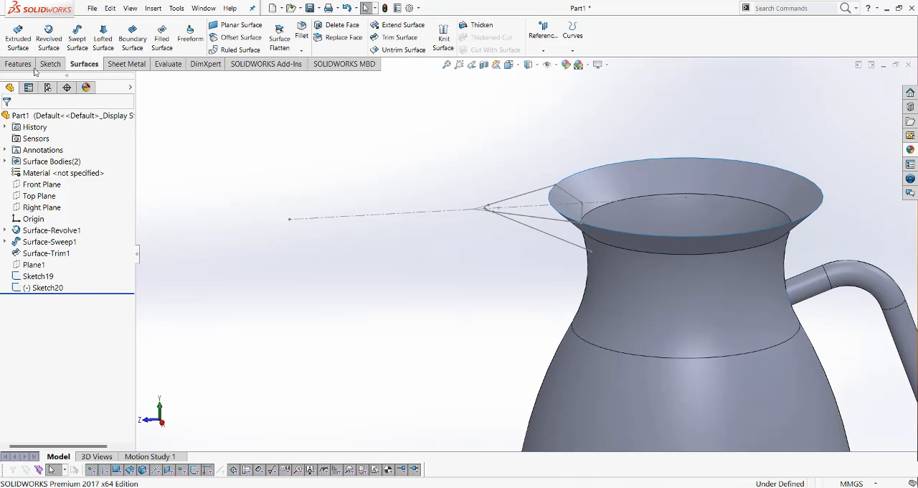
{"action": "left_click", "coordinate": [77, 40]}
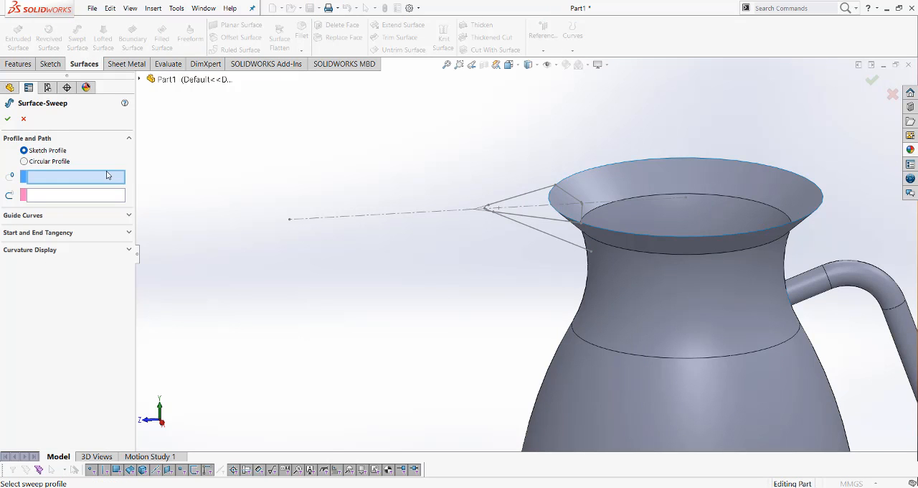
{"action": "left_click", "coordinate": [528, 198]}
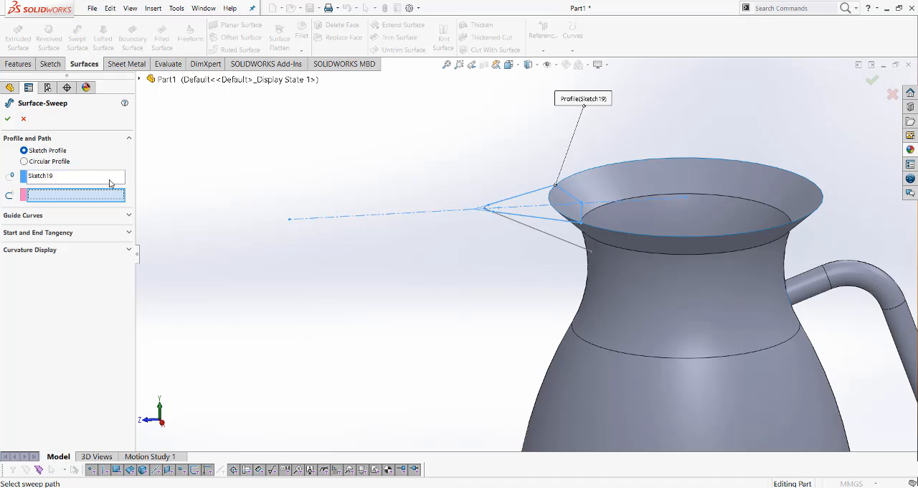
{"action": "left_click", "coordinate": [540, 234]}
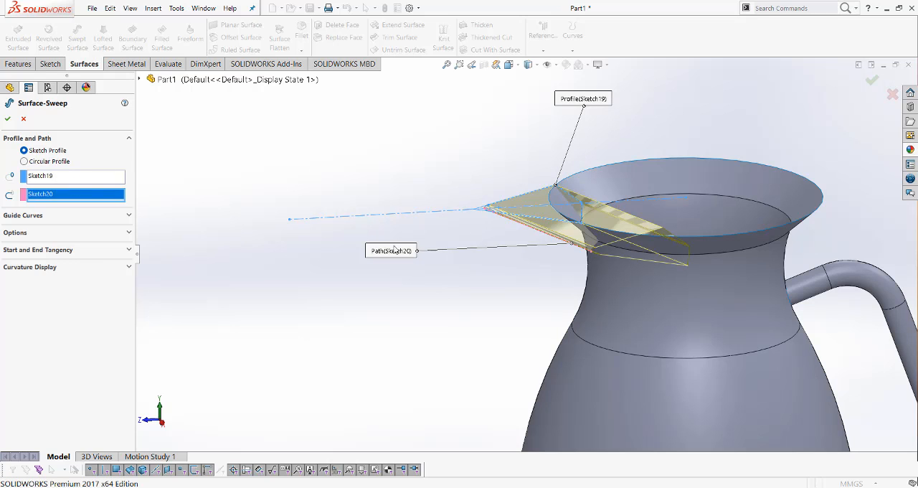
{"action": "left_click", "coordinate": [6, 122]}
Set up a mutual surface trim between the revolved jug body and the swept spout surface
{"action": "middle_click_drag", "start_coordinate": [505, 285], "coordinate": [504, 321]}
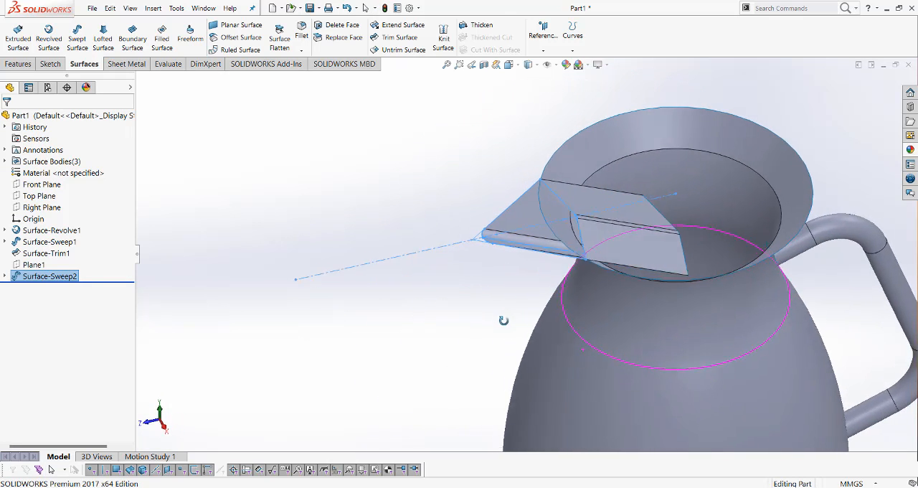
{"action": "scroll", "coordinate": [527, 325], "scroll_direction": "up", "scroll_amount": 8}
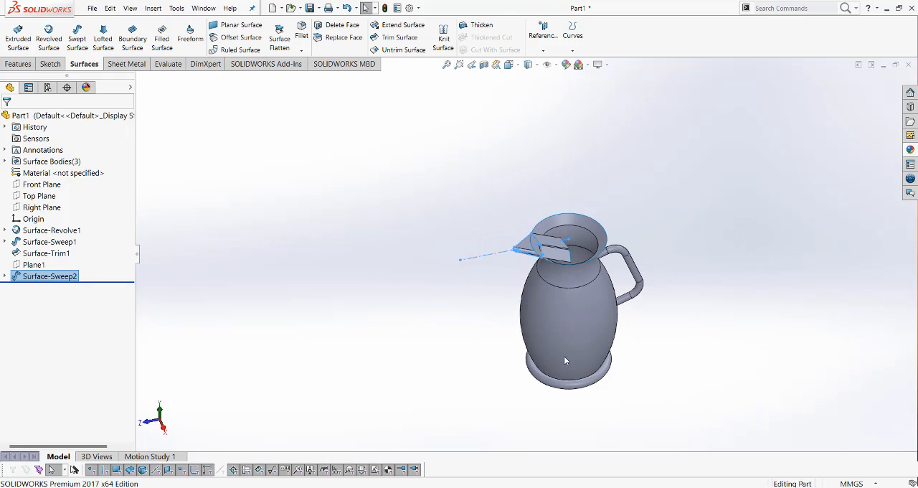
{"action": "middle_click_drag", "start_coordinate": [565, 361], "coordinate": [570, 316]}
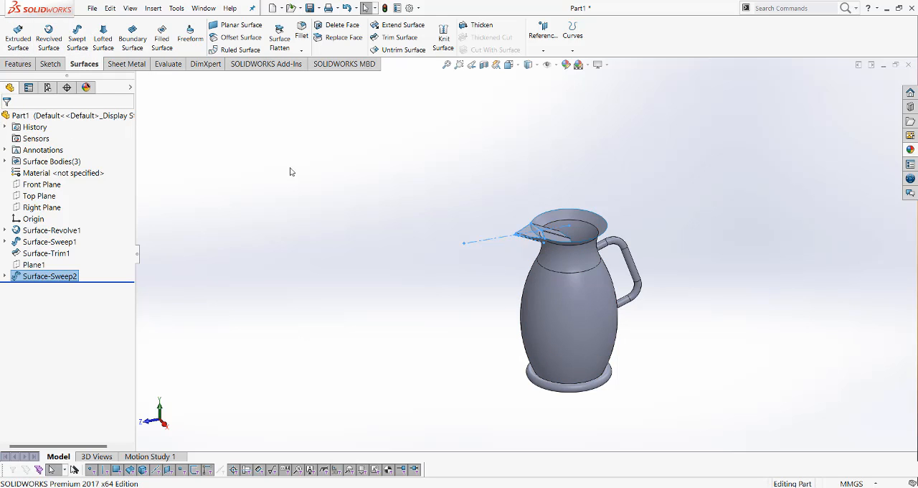
{"action": "left_click", "coordinate": [352, 238]}
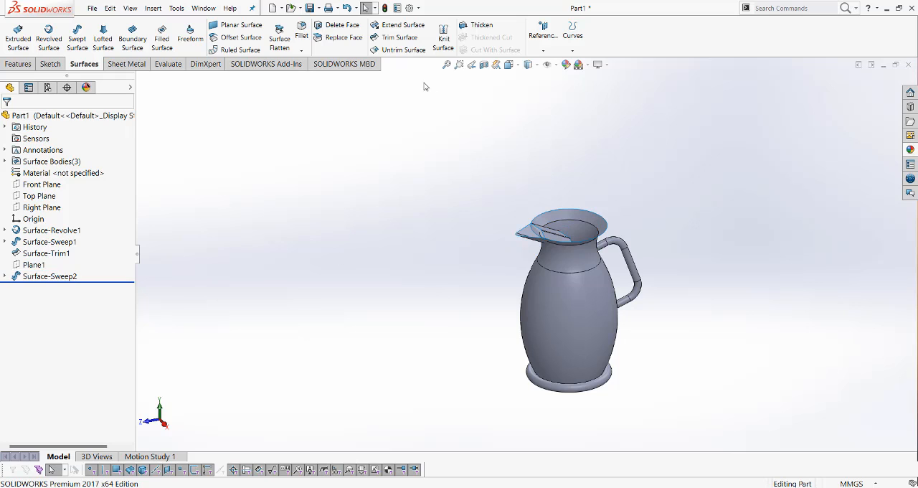
{"action": "left_click", "coordinate": [391, 37]}
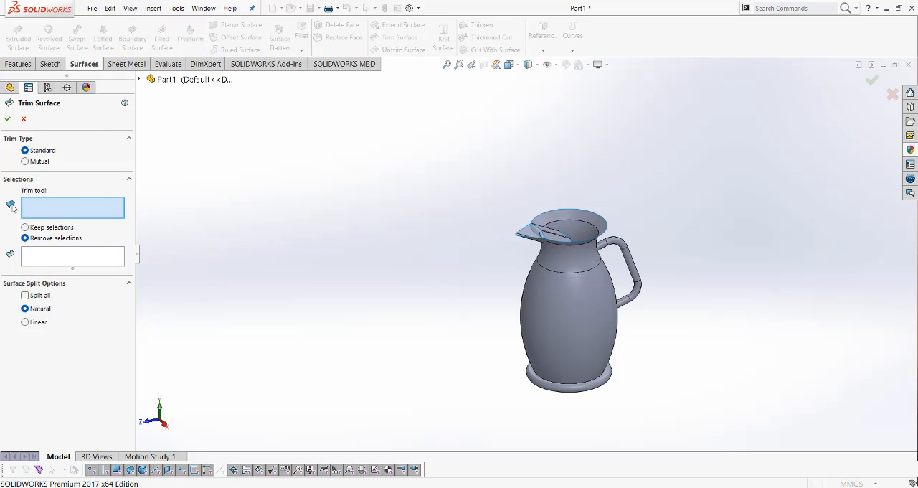
{"action": "left_click", "coordinate": [26, 162]}
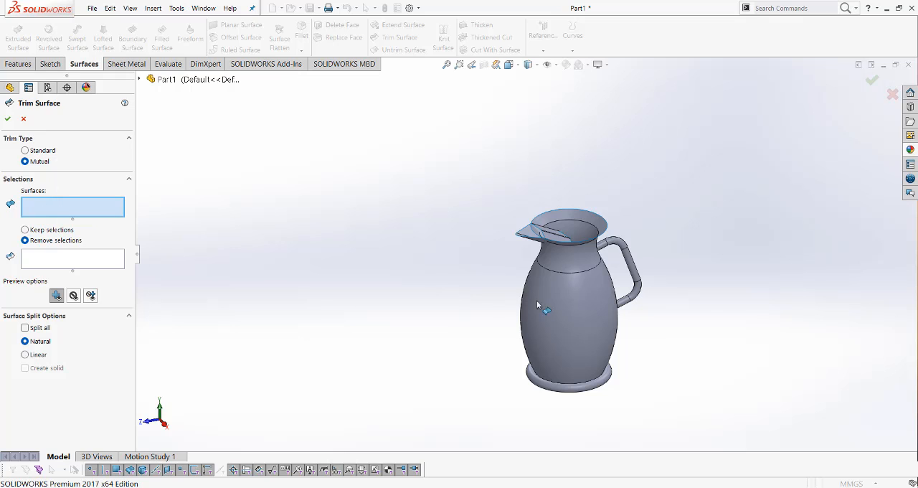
{"action": "left_click", "coordinate": [585, 304]}
{"action": "left_click", "coordinate": [609, 239]}
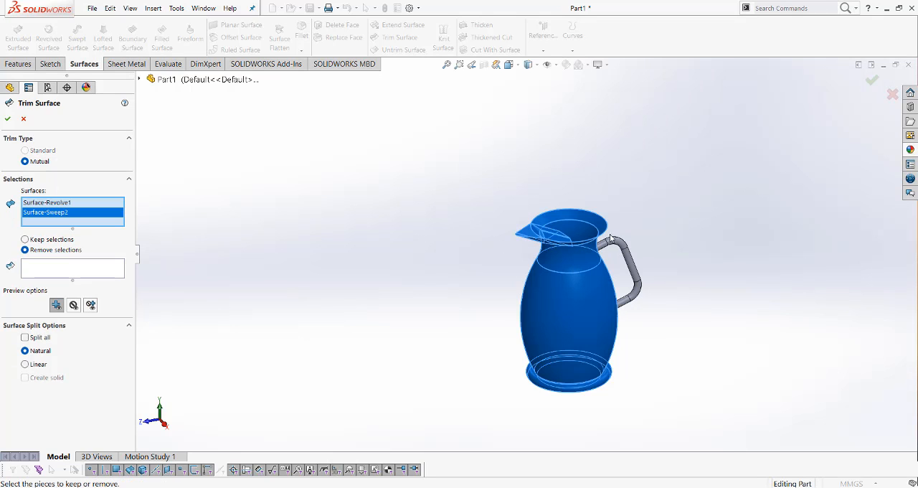
Remove the spout portion inside the jug and the body portion across the spout opening, and apply the trim
{"action": "left_click", "coordinate": [60, 270]}
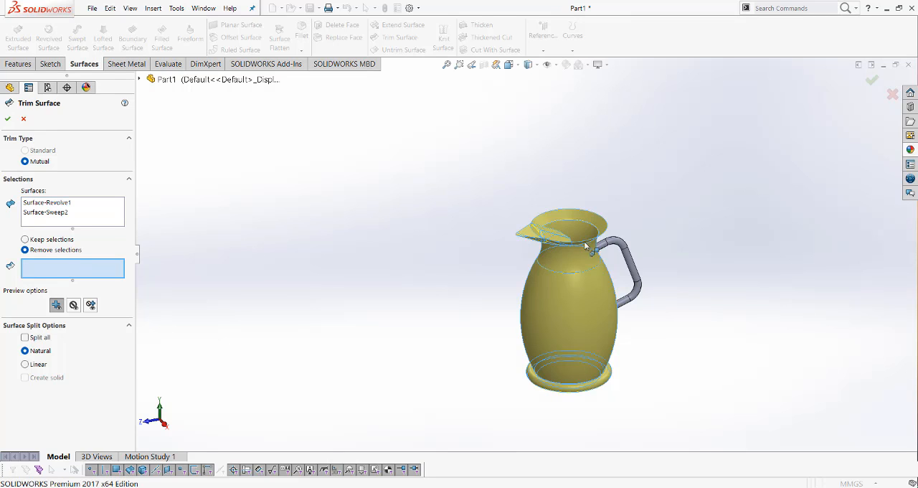
{"action": "left_click", "coordinate": [552, 237]}
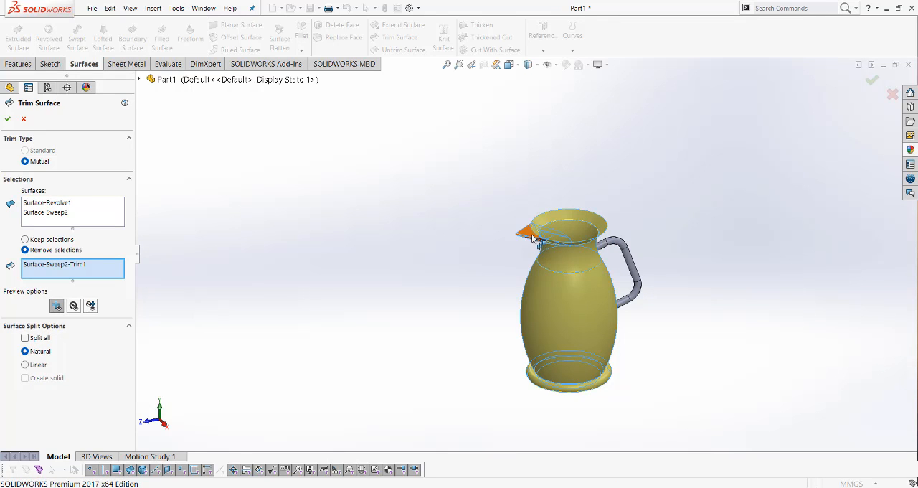
{"action": "left_click", "coordinate": [565, 245]}
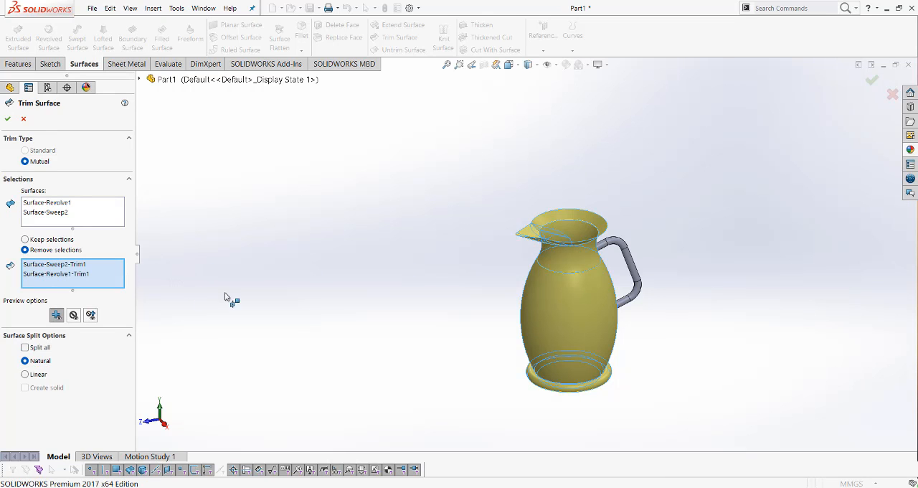
{"action": "middle_click_drag", "start_coordinate": [280, 304], "coordinate": [322, 312]}
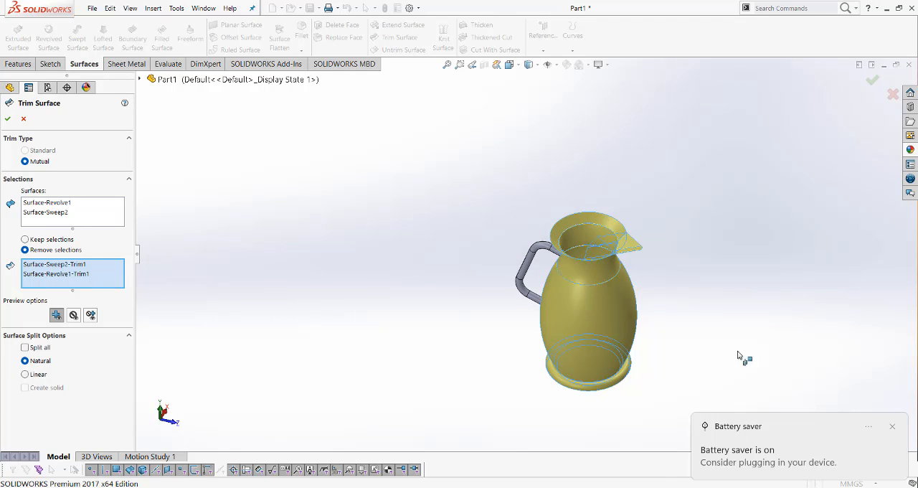
{"action": "left_click", "coordinate": [894, 427]}
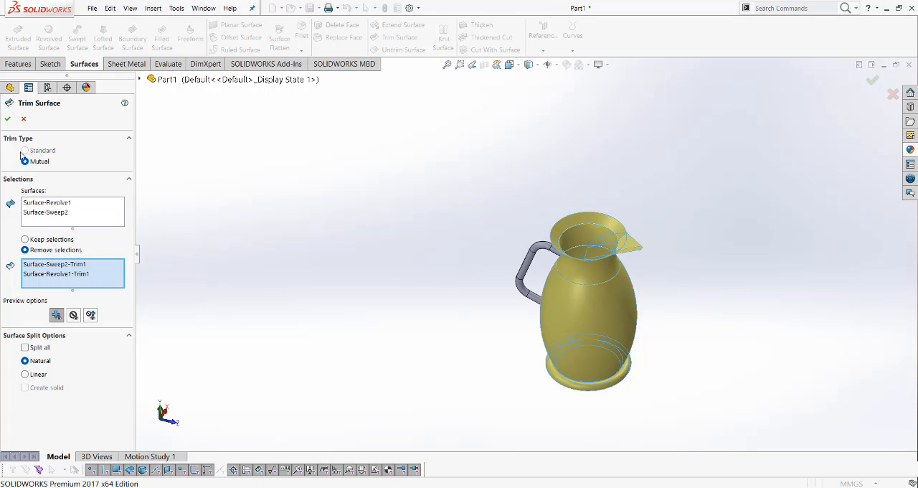
{"action": "left_click", "coordinate": [8, 122]}
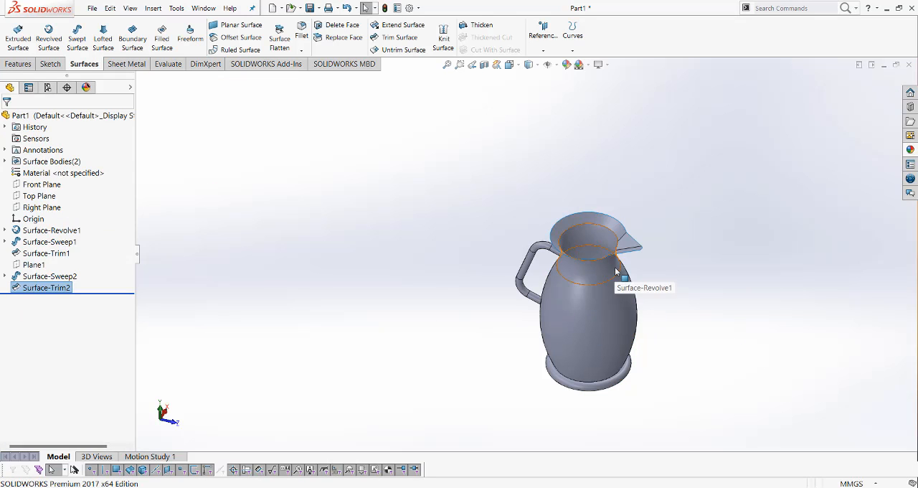
Examine the trimmed spout and its junction with the jug's rim and neck from several sides
{"action": "scroll", "coordinate": [613, 301], "scroll_direction": "down", "scroll_amount": 2}
{"action": "scroll", "coordinate": [610, 273], "scroll_direction": "up", "scroll_amount": 3}
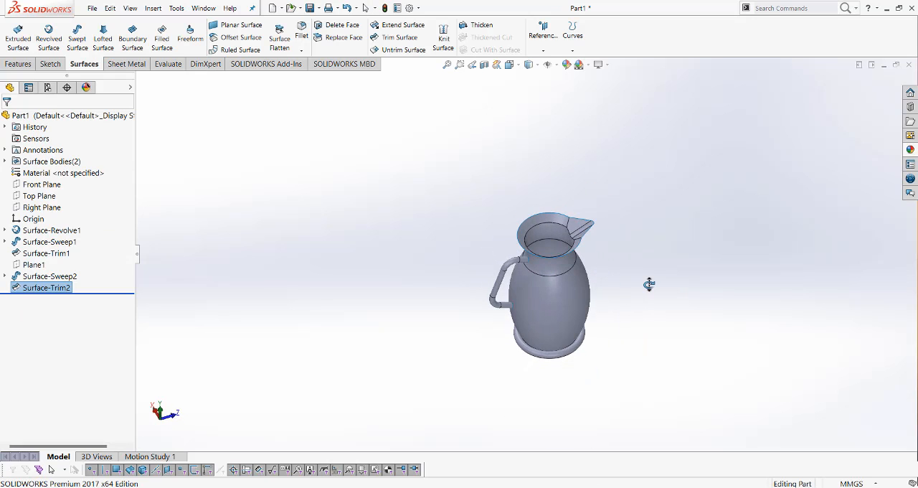
{"action": "scroll", "coordinate": [567, 240], "scroll_direction": "down", "scroll_amount": 5}
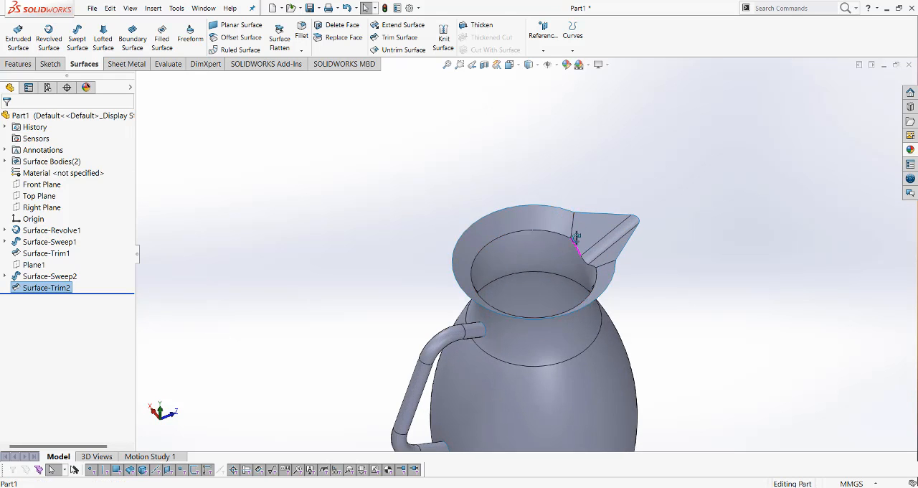
{"action": "middle_click_drag", "start_coordinate": [580, 244], "coordinate": [599, 248]}
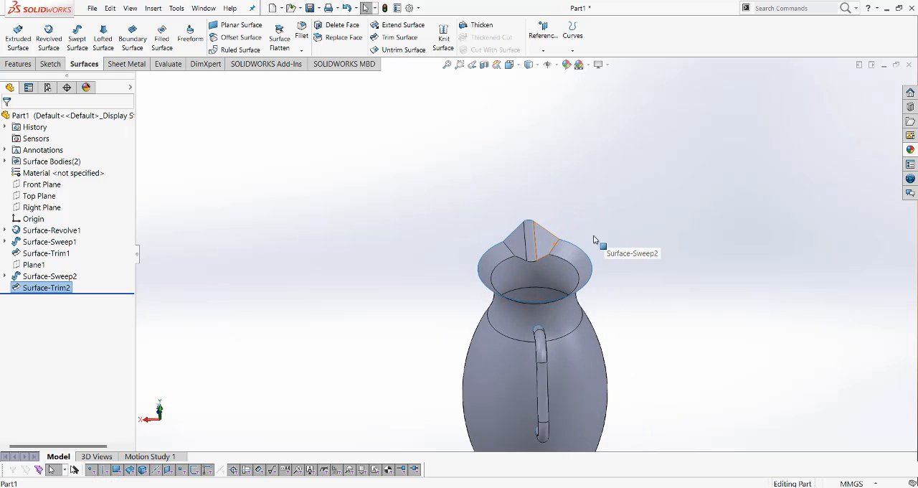
{"action": "scroll", "coordinate": [526, 260], "scroll_direction": "down", "scroll_amount": 5}
{"action": "middle_click_drag", "start_coordinate": [527, 272], "coordinate": [633, 255]}
{"action": "scroll", "coordinate": [633, 255], "scroll_direction": "up", "scroll_amount": 5}
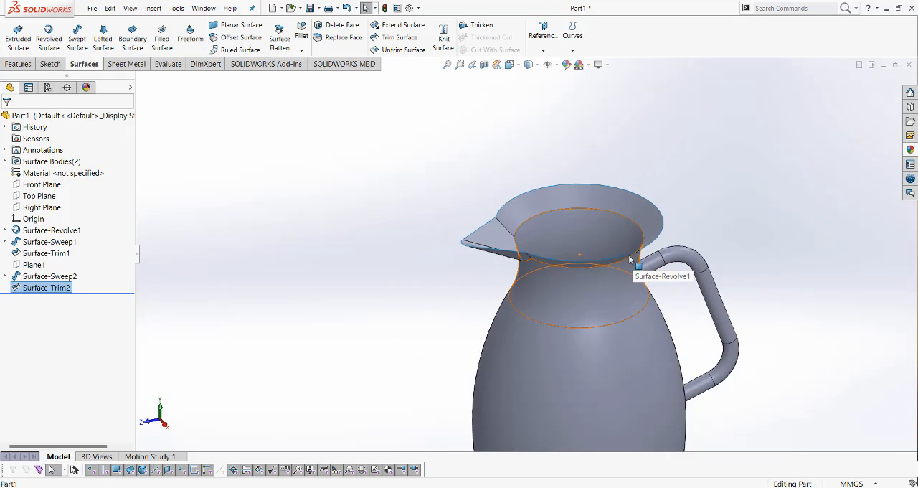
{"action": "scroll", "coordinate": [571, 314], "scroll_direction": "up", "scroll_amount": 2}
{"action": "left_click", "coordinate": [363, 182]}
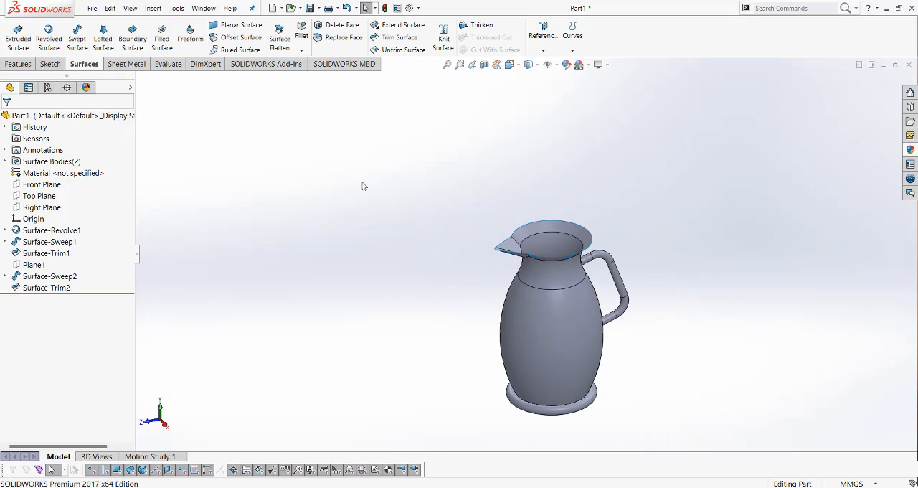
Thicken the trimmed jug and spout surface by 2 mm
{"action": "left_click", "coordinate": [479, 26]}
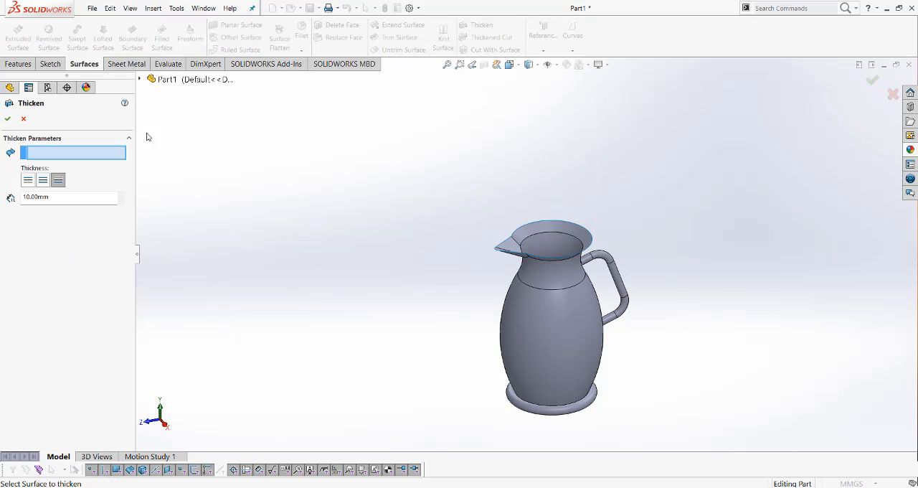
{"action": "left_click_drag", "start_coordinate": [56, 198], "coordinate": [28, 200]}
{"action": "type", "text": "2"}
{"action": "left_click", "coordinate": [536, 331]}
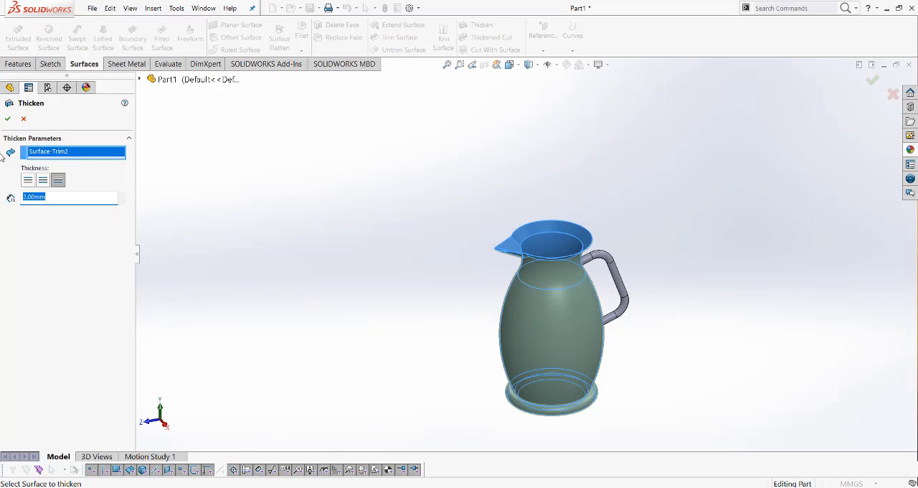
{"action": "left_click", "coordinate": [8, 119]}
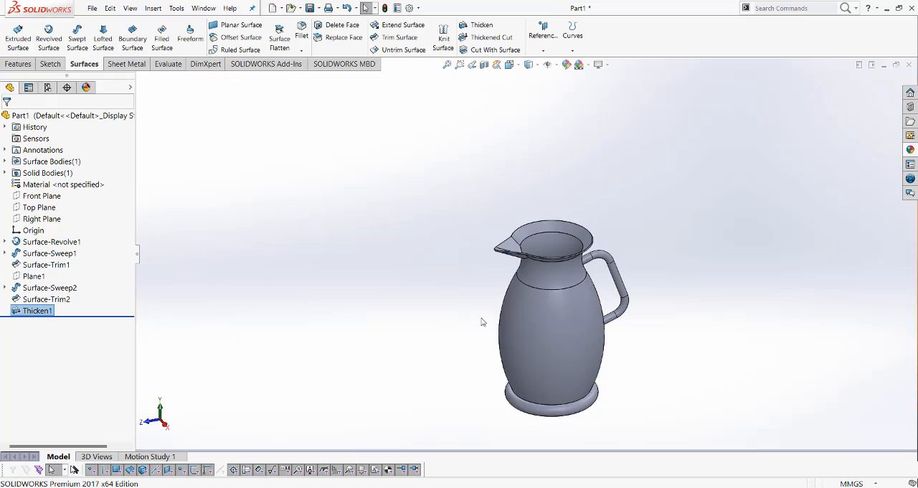
Apply the clear glass appearance to the thickened jug body
{"action": "middle_click_drag", "start_coordinate": [494, 307], "coordinate": [543, 266]}
{"action": "scroll", "coordinate": [538, 269], "scroll_direction": "down", "scroll_amount": 10}
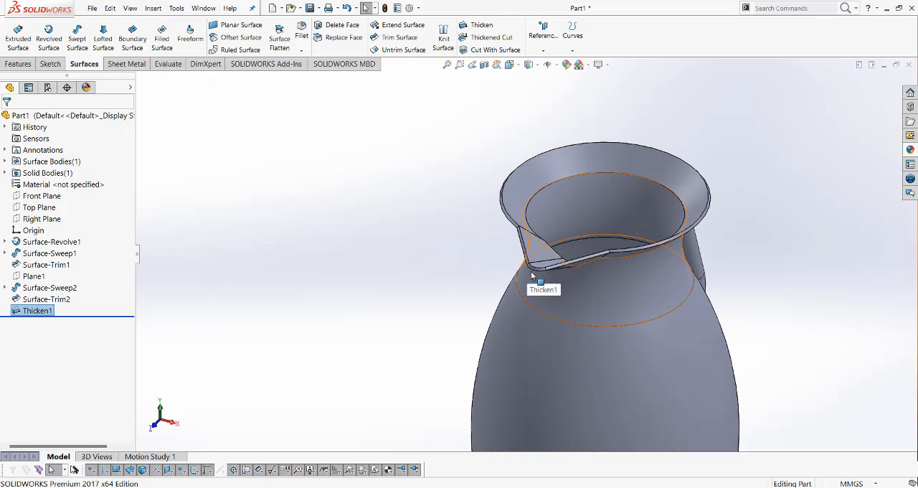
{"action": "scroll", "coordinate": [534, 270], "scroll_direction": "up", "scroll_amount": 12}
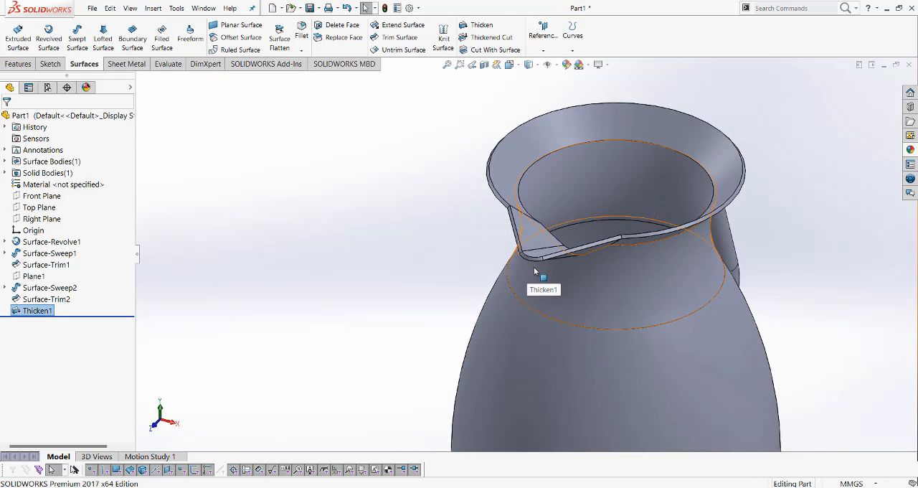
{"action": "scroll", "coordinate": [535, 271], "scroll_direction": "up", "scroll_amount": 3}
{"action": "middle_click_drag", "start_coordinate": [537, 296], "coordinate": [590, 331]}
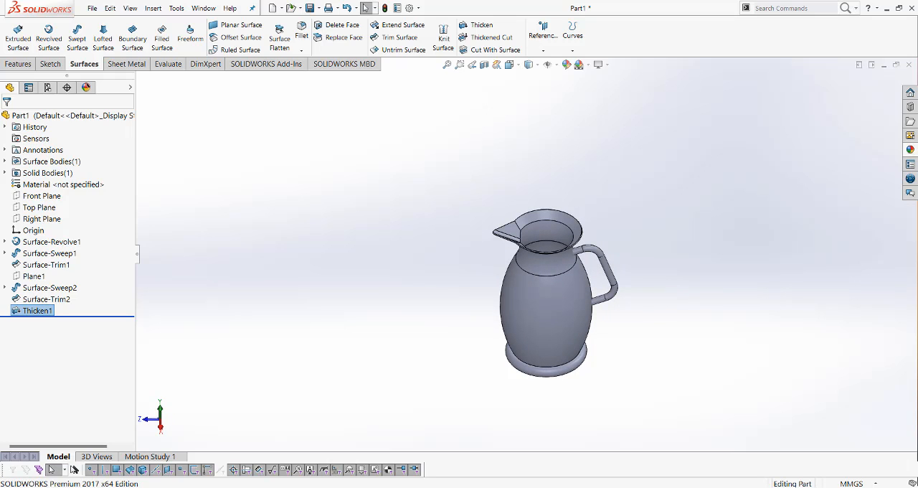
{"action": "left_click", "coordinate": [911, 150]}
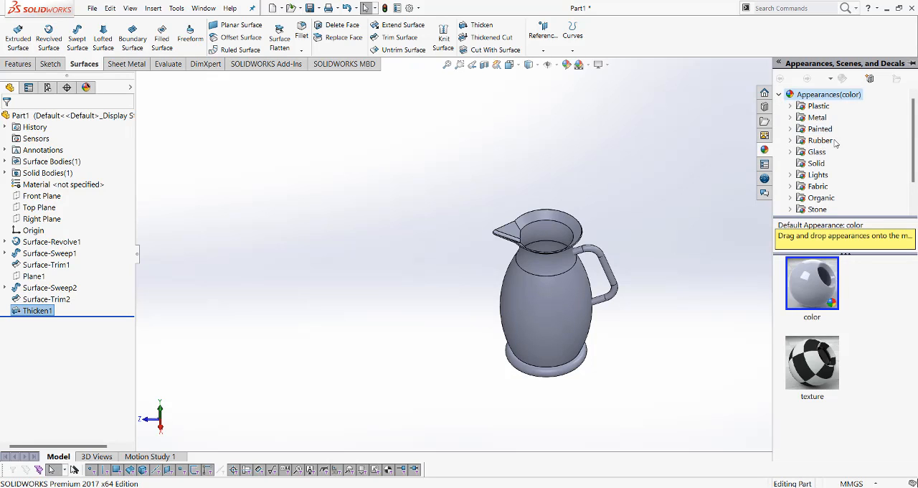
{"action": "left_click", "coordinate": [827, 156]}
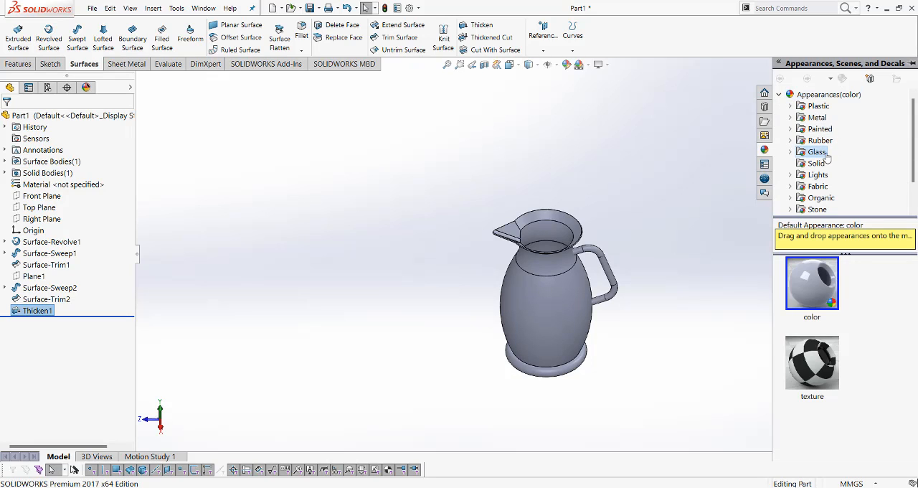
{"action": "double_click", "coordinate": [823, 292]}
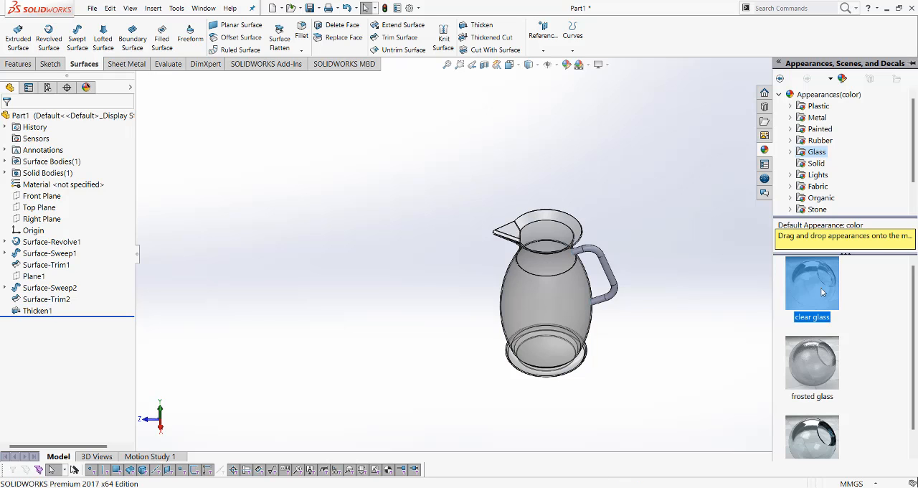
Select the faces along the jug's handle and apply the clear glass appearance to them
{"action": "left_click", "coordinate": [610, 277]}
{"action": "left_click", "coordinate": [579, 252]}
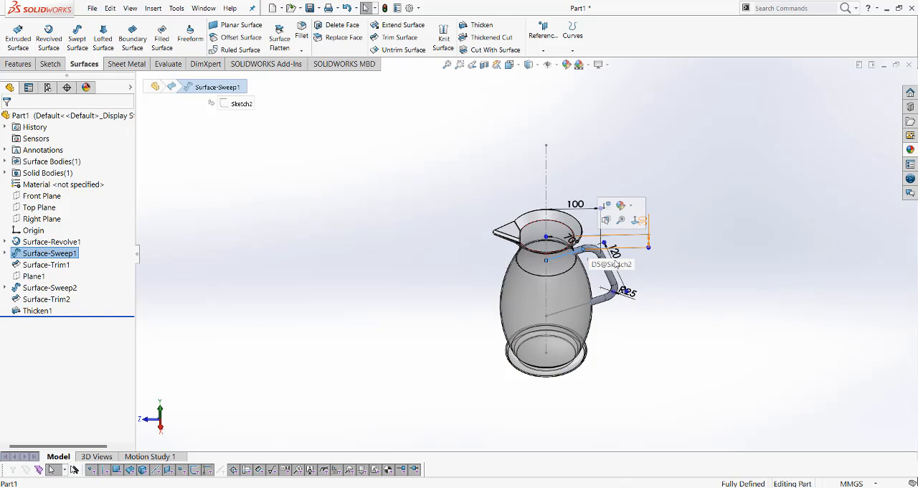
{"action": "left_click", "coordinate": [624, 252]}
{"action": "left_click_drag", "start_coordinate": [617, 228], "coordinate": [599, 306]}
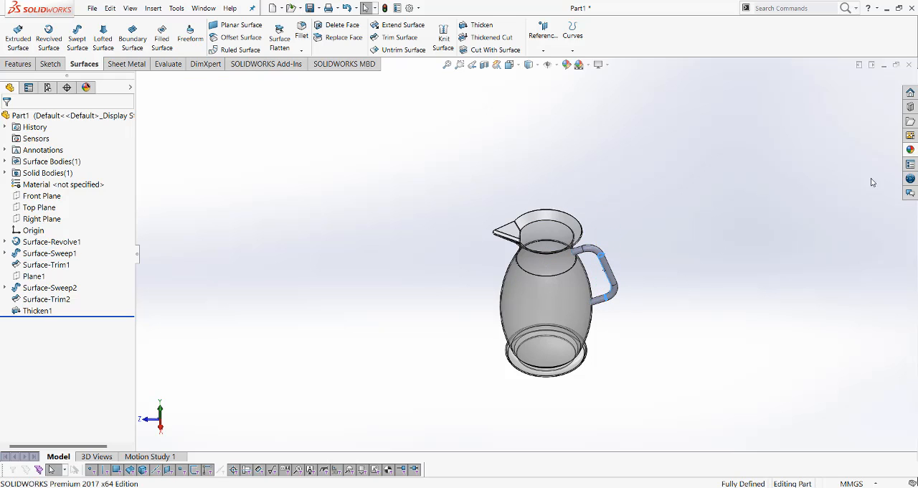
{"action": "left_click", "coordinate": [910, 148]}
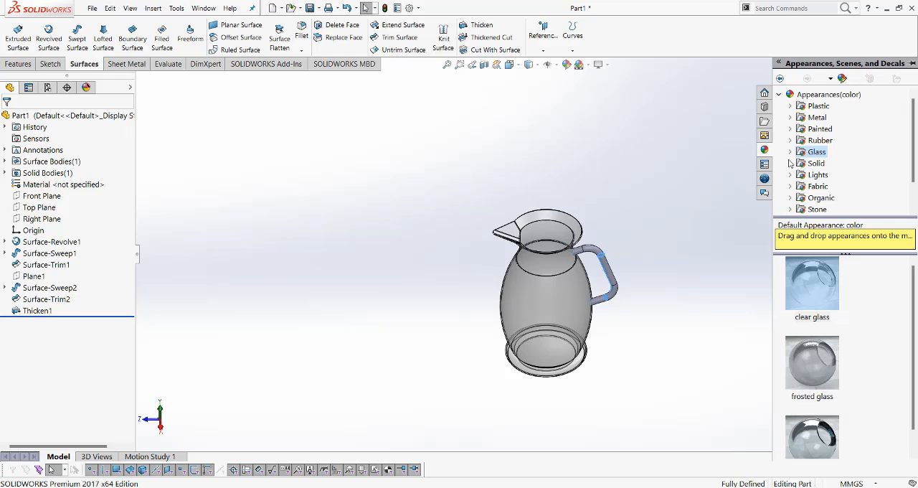
{"action": "left_click", "coordinate": [819, 284]}
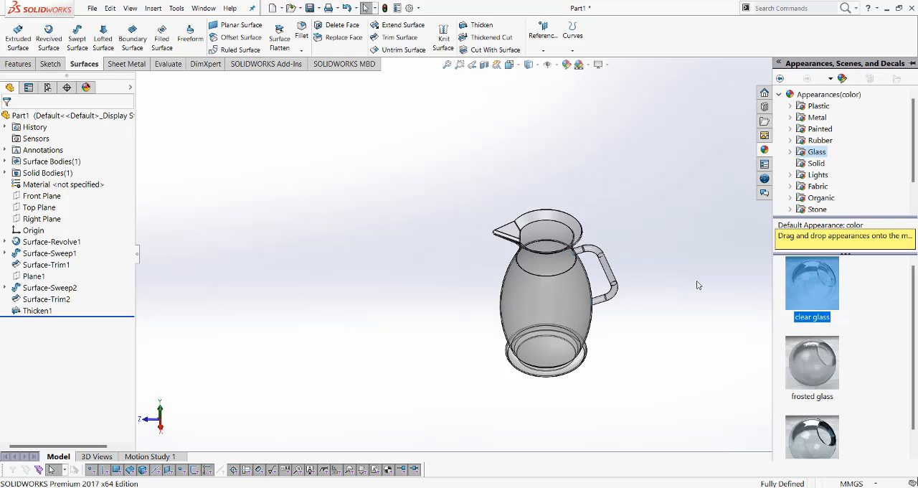
{"action": "middle_click_drag", "start_coordinate": [648, 282], "coordinate": [692, 271]}
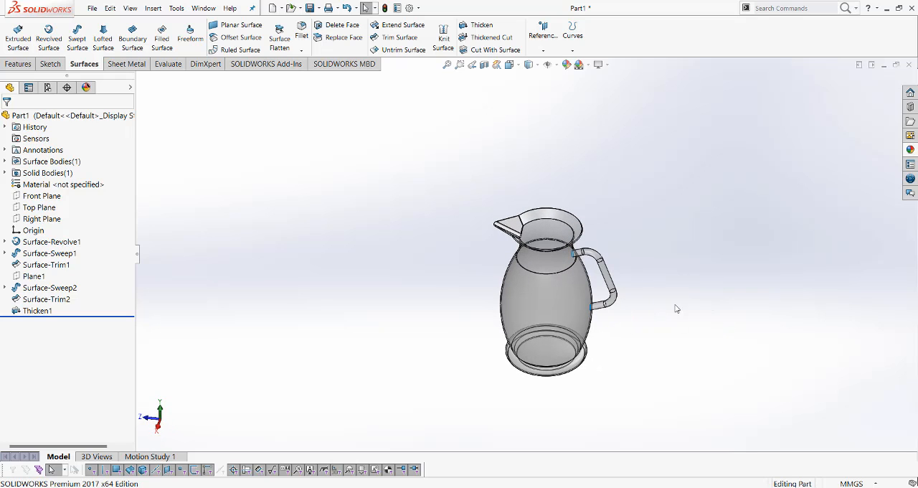